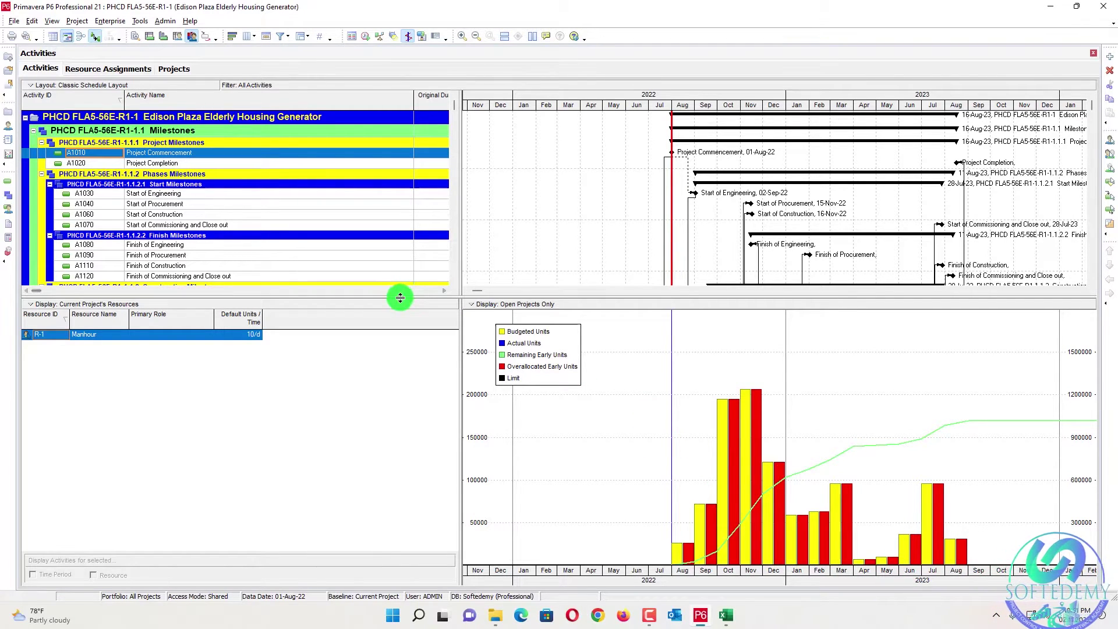
Step: Enlarge the activity table so more project rows are visible
left_click_drag(399, 295, 451, 399)
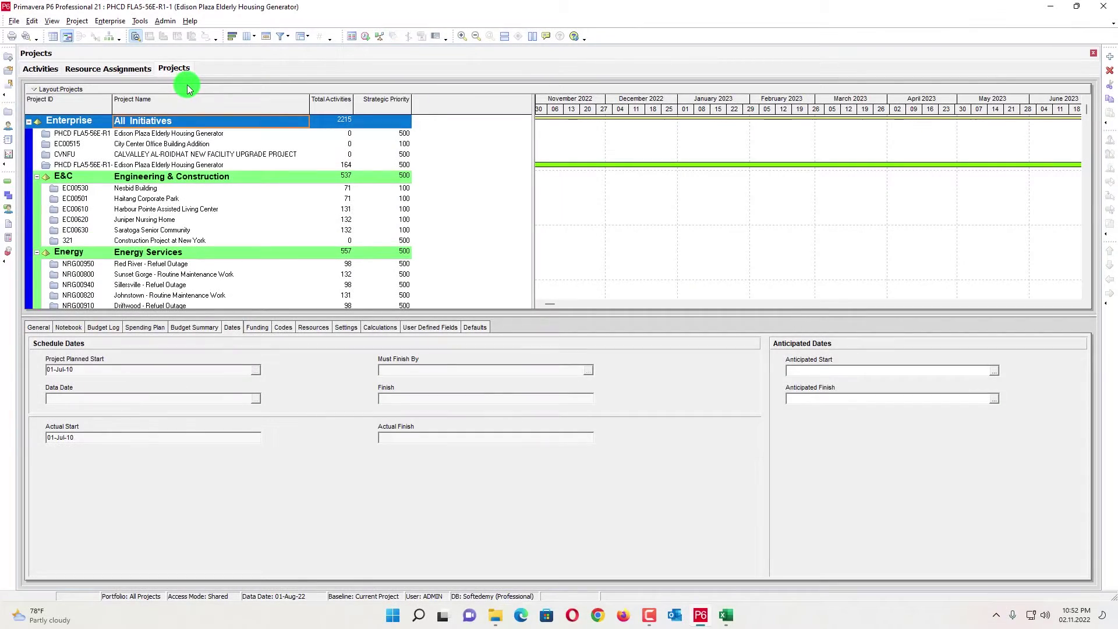
Step: Open the Edison Plaza project and scroll through its resource assignments with monthly budgeted units
right_click(189, 167)
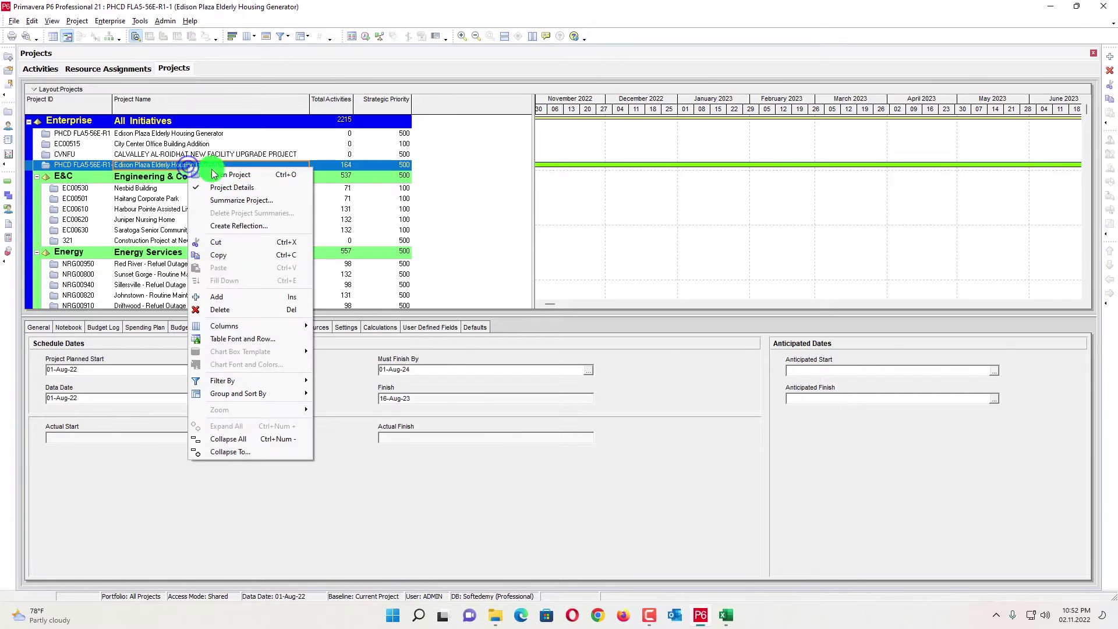
left_click(227, 174)
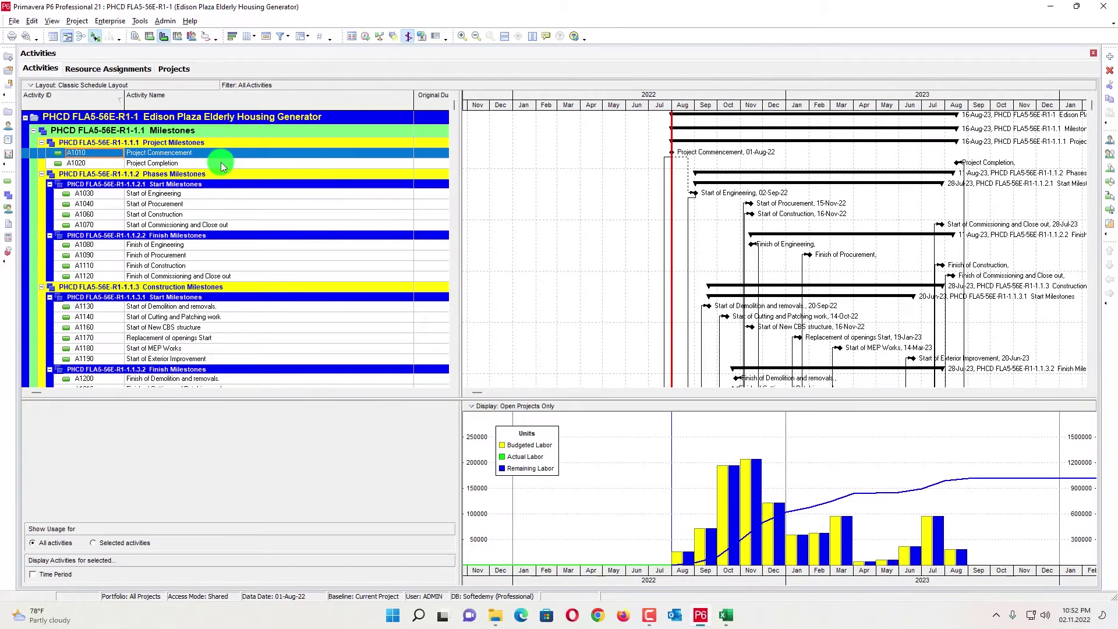
left_click(9, 215)
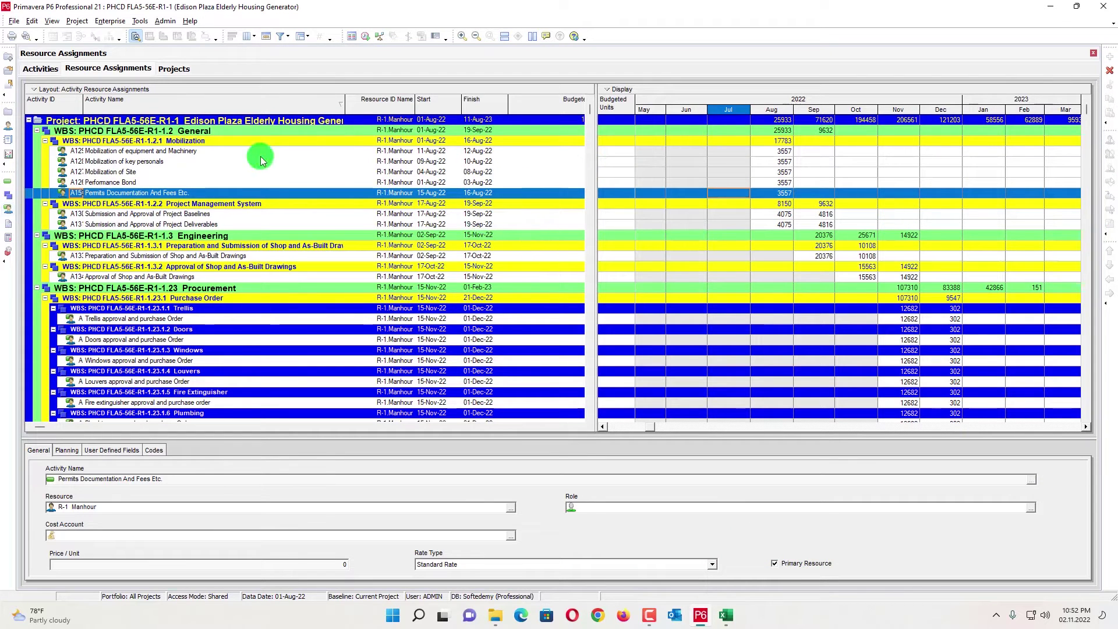
scroll(227, 160, "down", 2)
scroll(503, 158, "down", 10)
Step: Add an assignment filter condition 'Resource Type is not equal to Material' and apply it
right_click(389, 216)
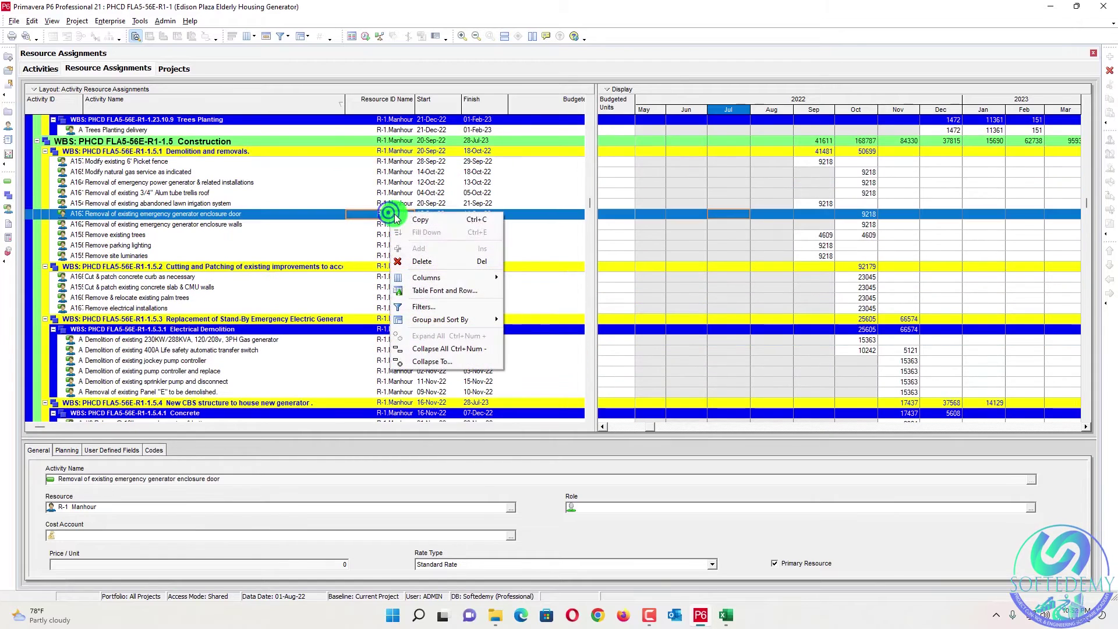
left_click(443, 308)
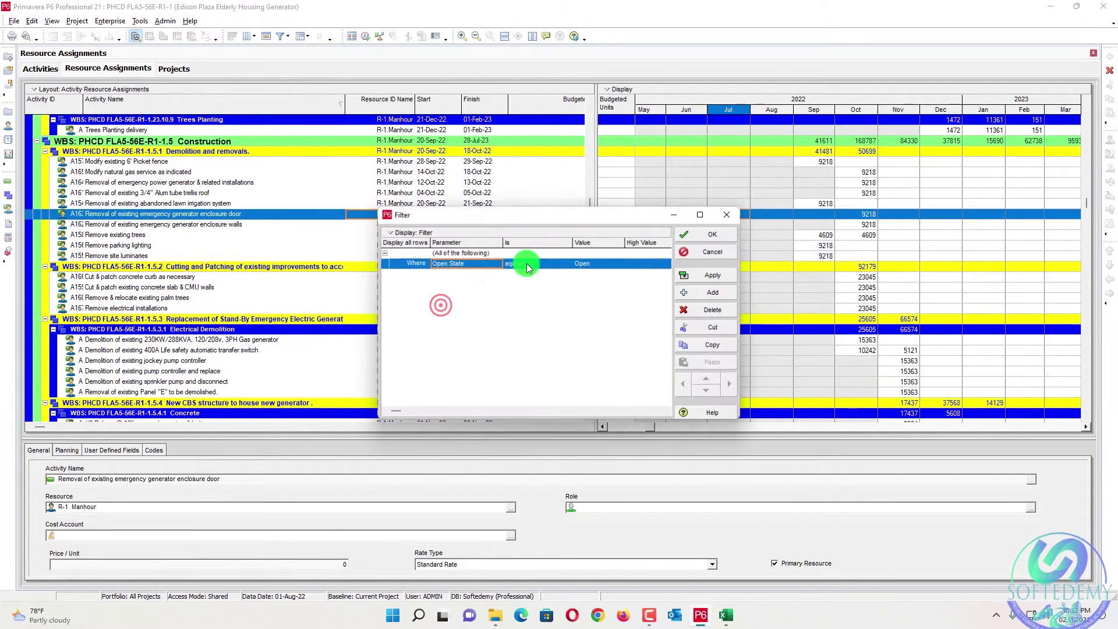
left_click(701, 292)
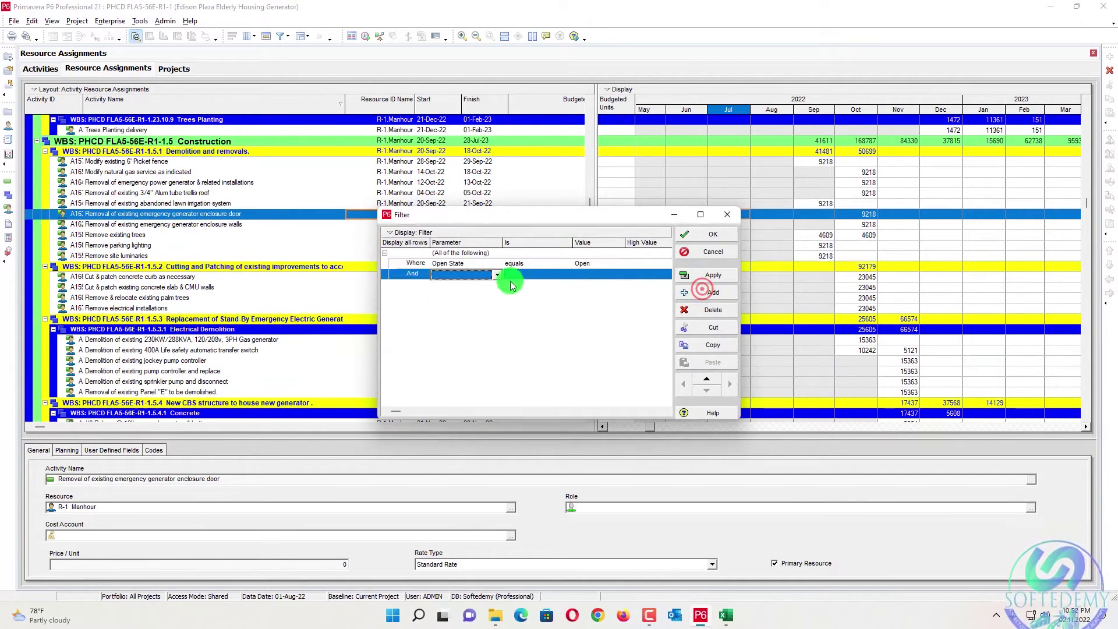
left_click(489, 276)
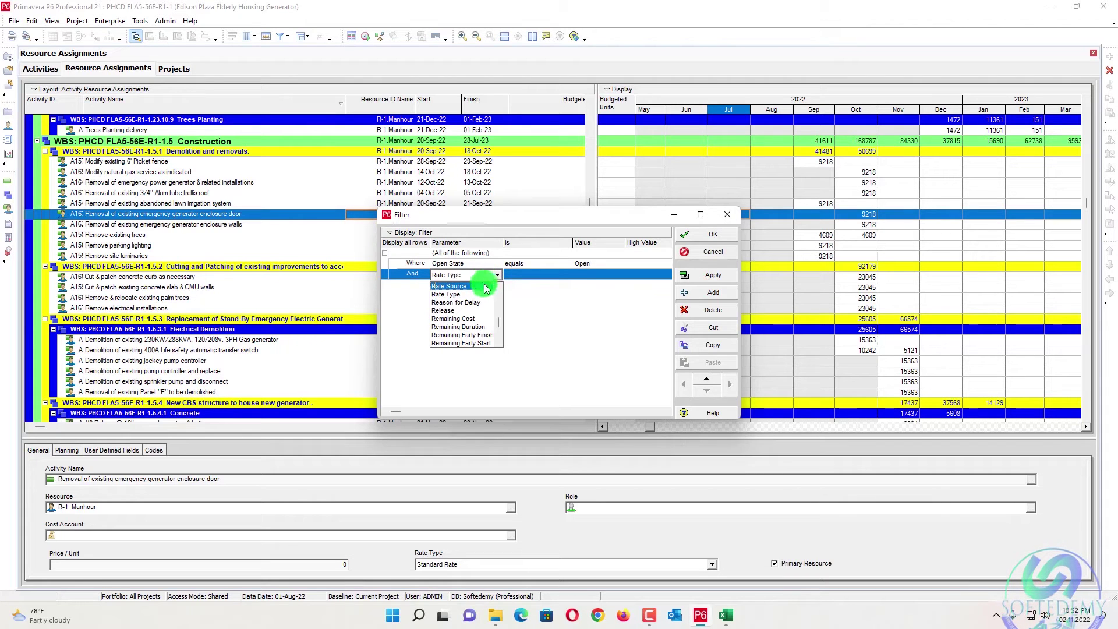
scroll(472, 314, "down", 5)
left_click(468, 287)
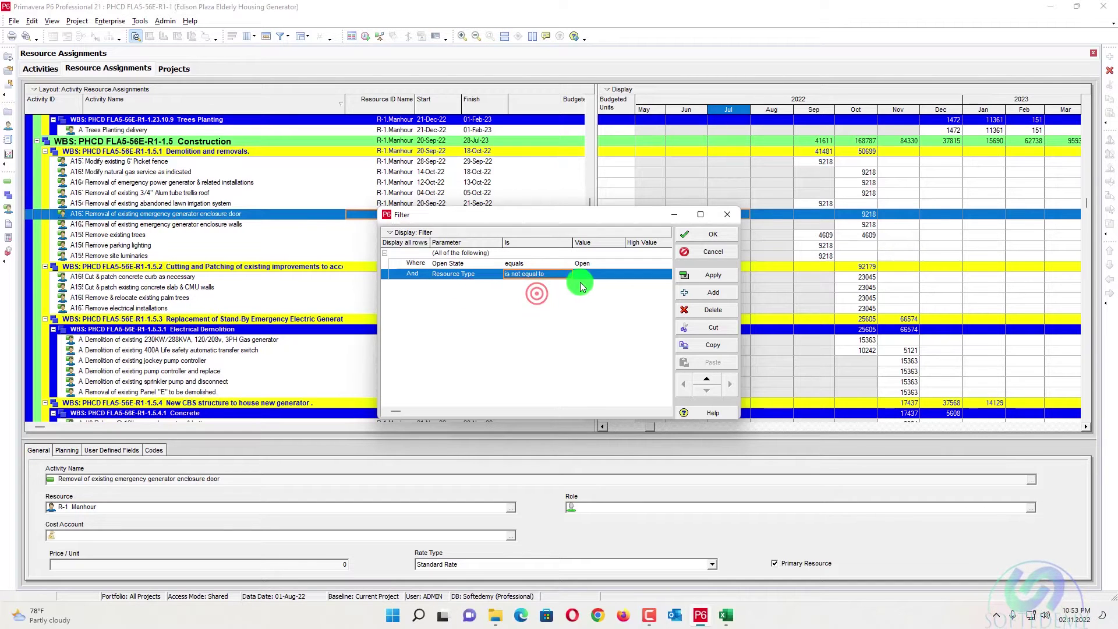
left_click(714, 275)
Step: Confirm the filter and bring up the Resources list showing R-1 Manhour at 10/d
left_click(713, 235)
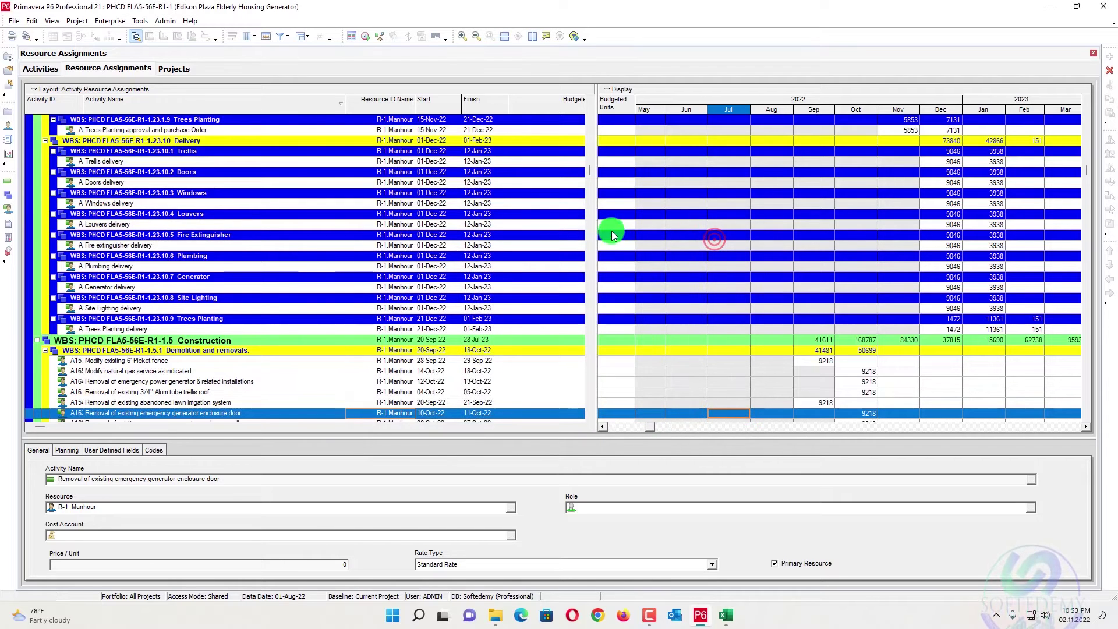
left_click_drag(586, 173, 595, 105)
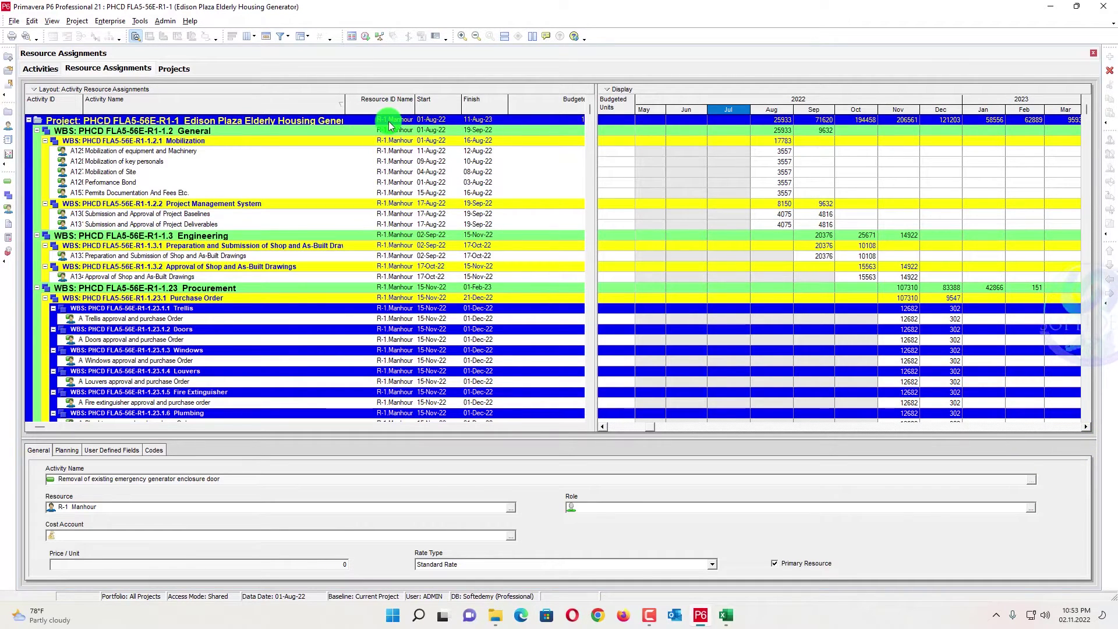
scroll(382, 126, "down", 2)
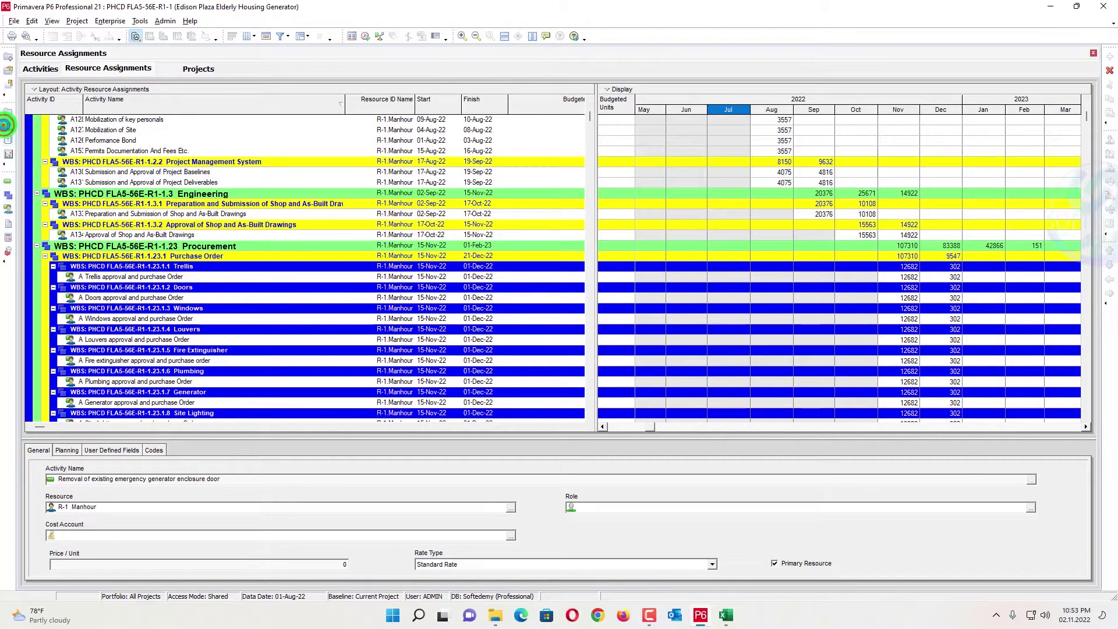
left_click(7, 125)
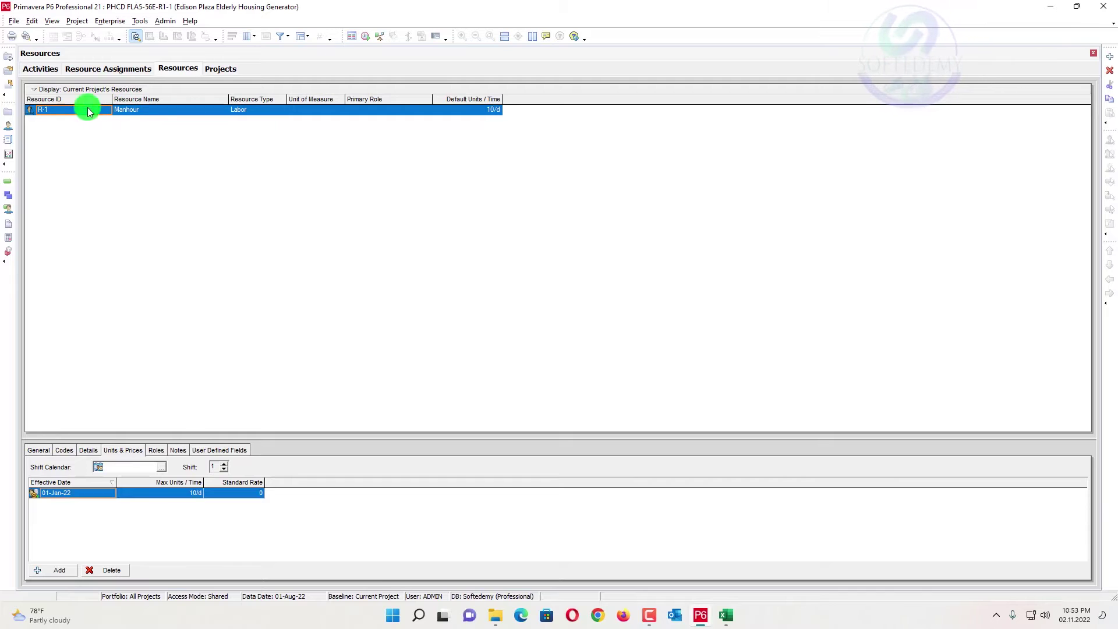
Step: Review the resource assignments, scrolling and adjusting the timescale view
left_click(92, 68)
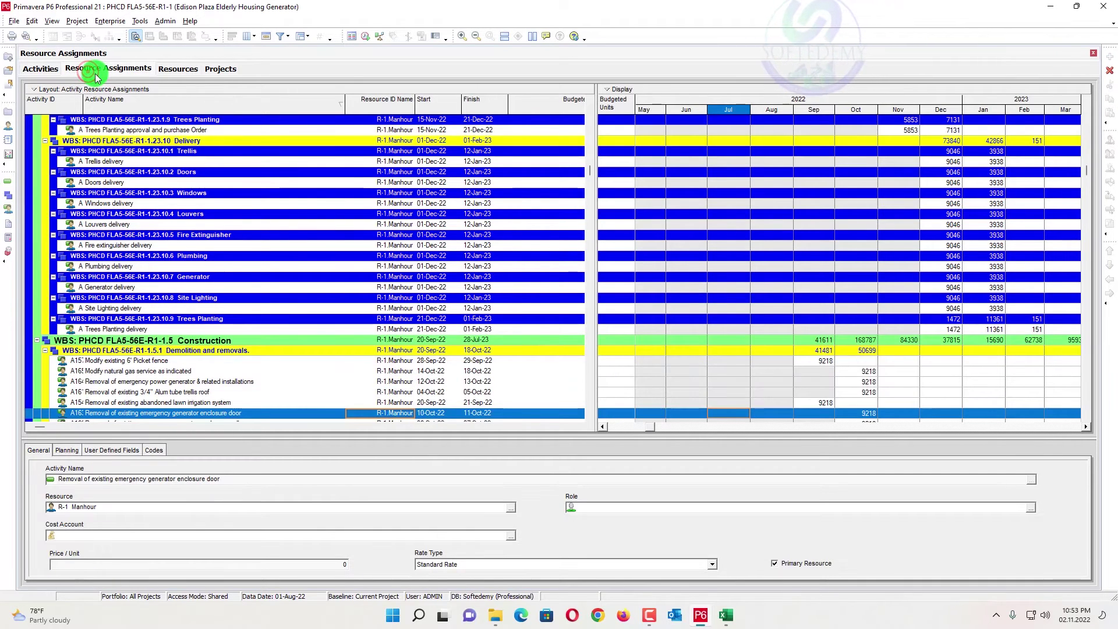
scroll(429, 154, "up", 10)
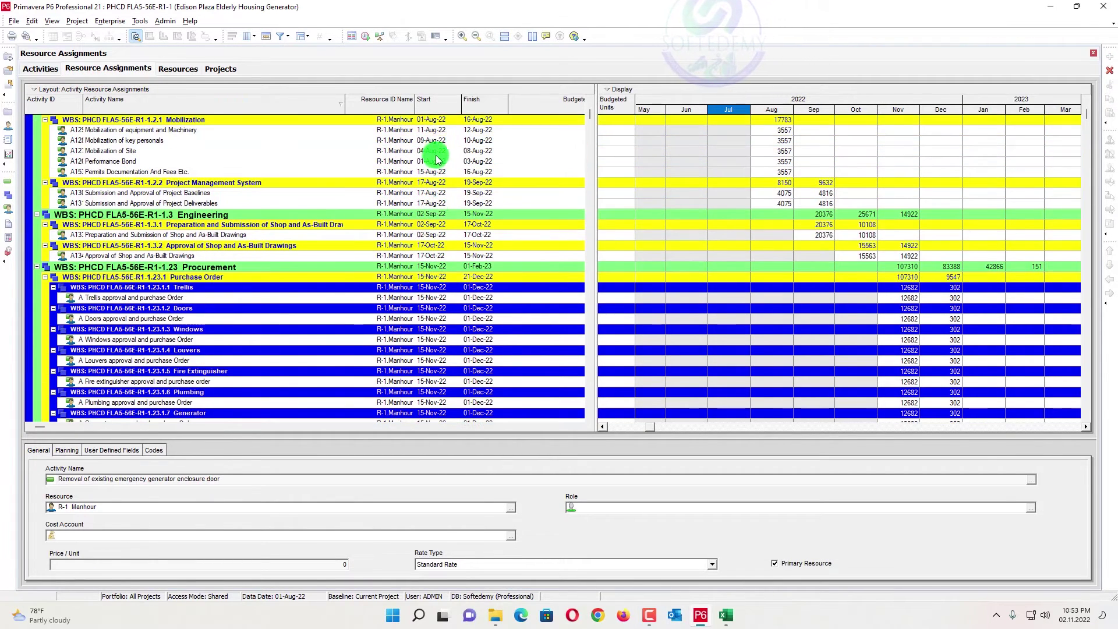
scroll(438, 159, "up", 1)
left_click_drag(982, 103, 704, 134)
left_click_drag(650, 423, 1091, 462)
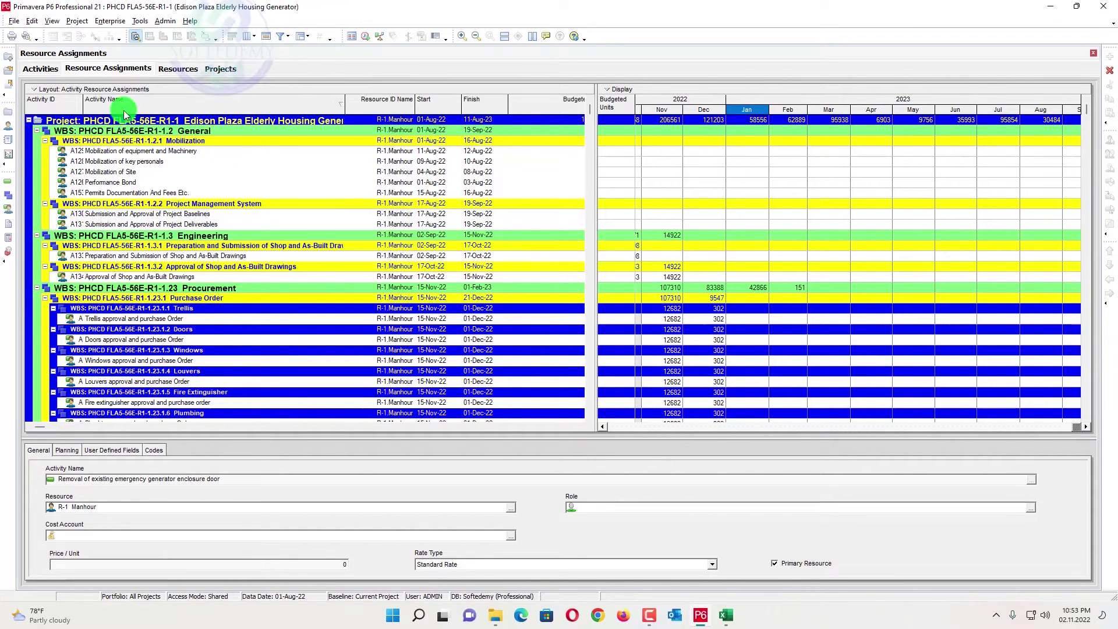
Step: Return to Activities and widen the table to show budgeted labor units totalling 1016148
left_click(41, 68)
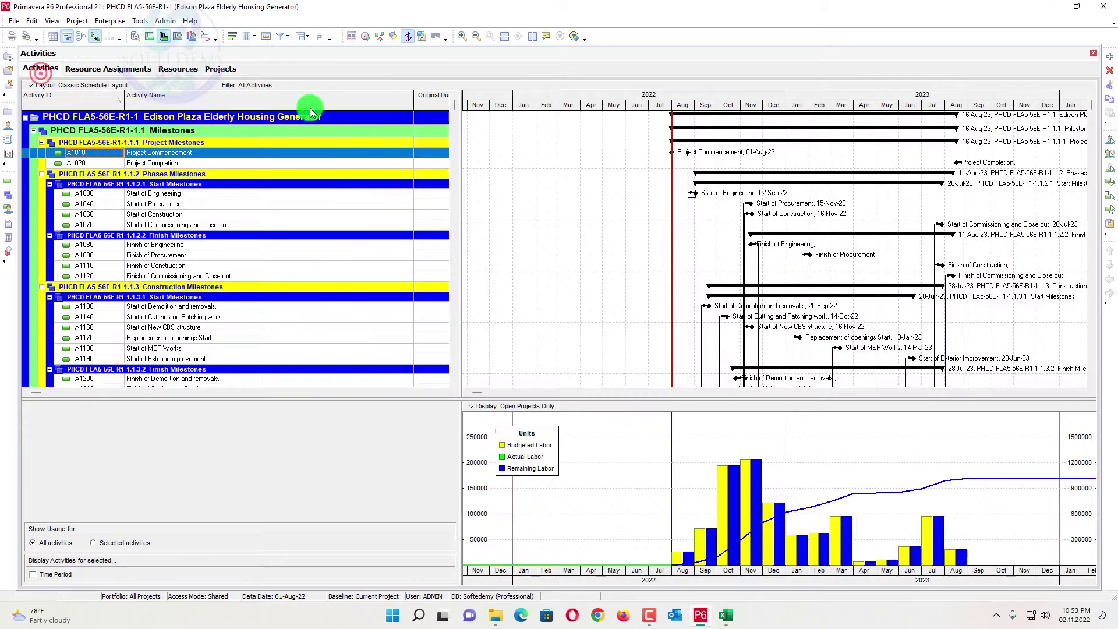
left_click(474, 120)
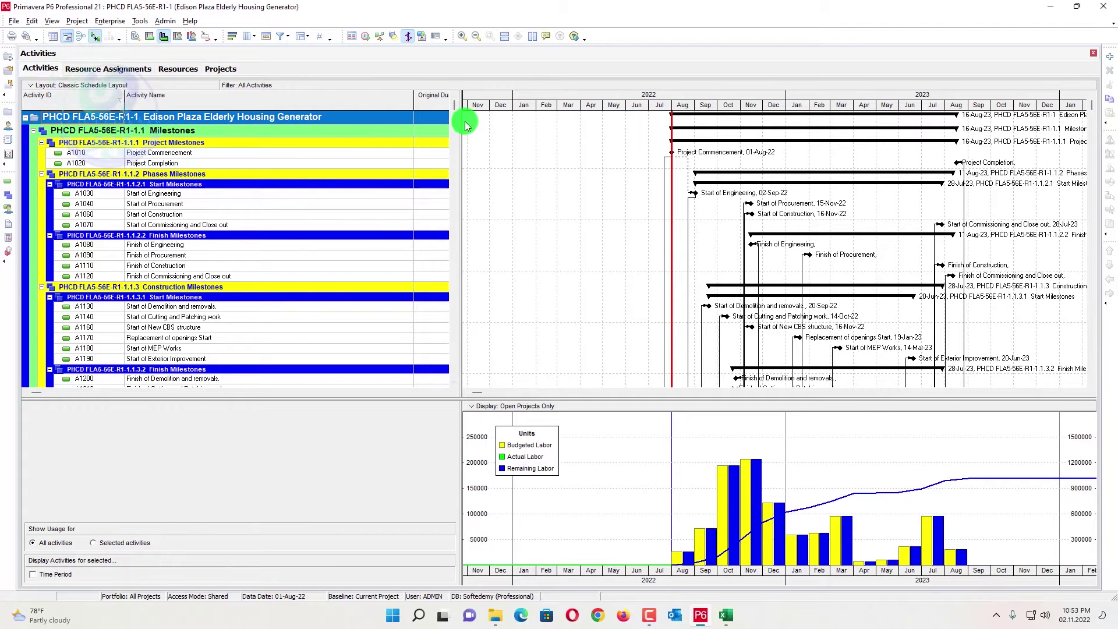
left_click_drag(461, 123, 870, 100)
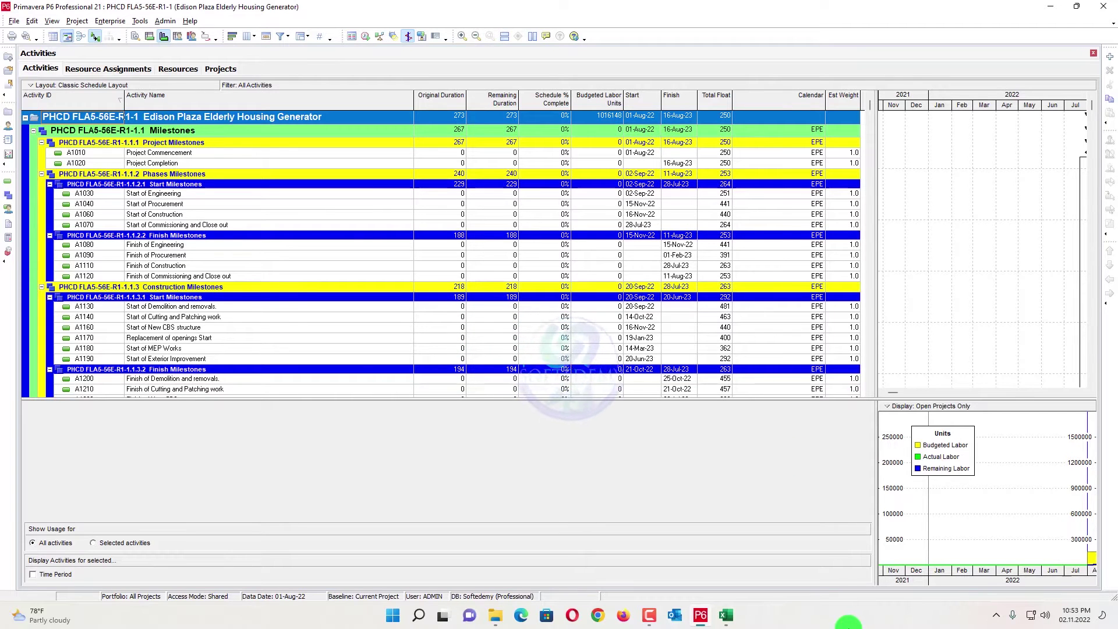
Step: Bring up the Planned and Actual S Curve workbook and scroll S-Curve Monthly back to A1
left_click(728, 616)
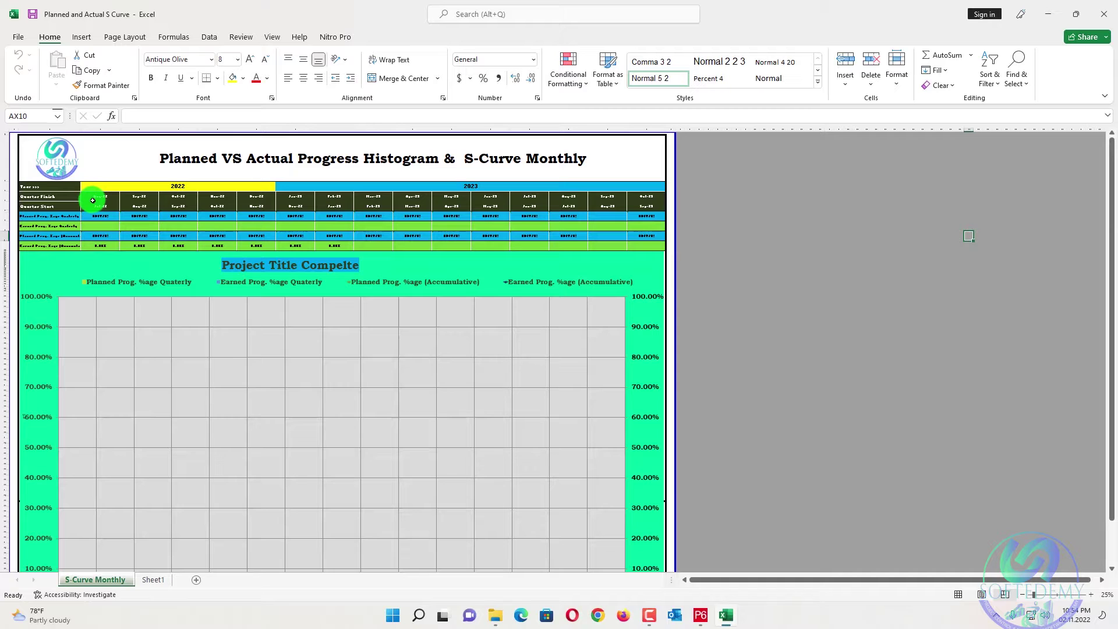
scroll(93, 201, "up", 2)
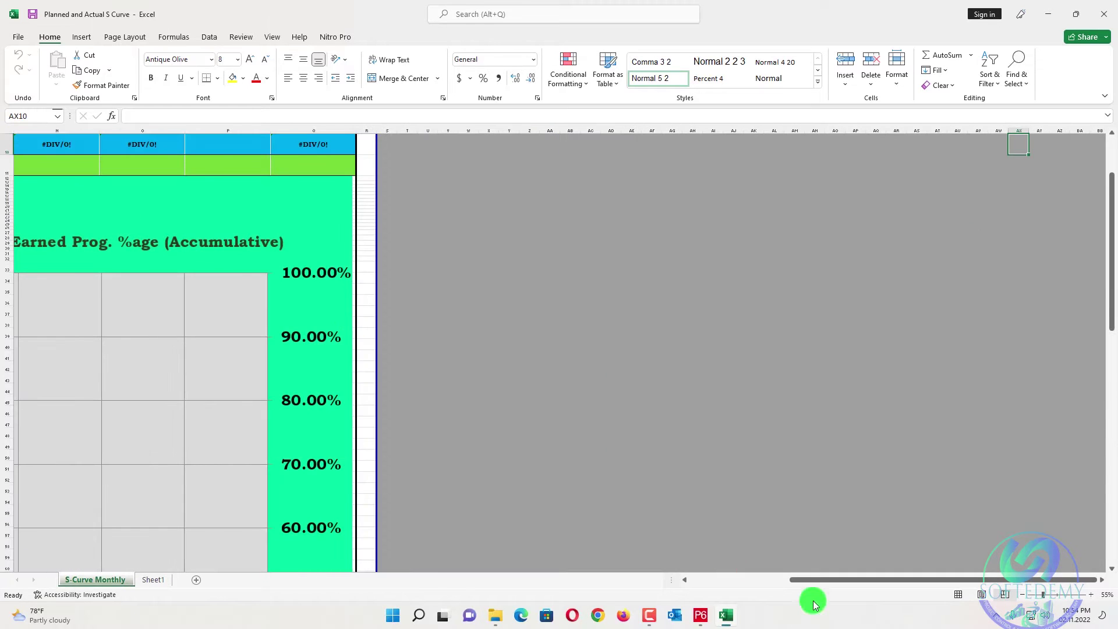
left_click_drag(821, 581, 410, 518)
scroll(240, 324, "up", 3)
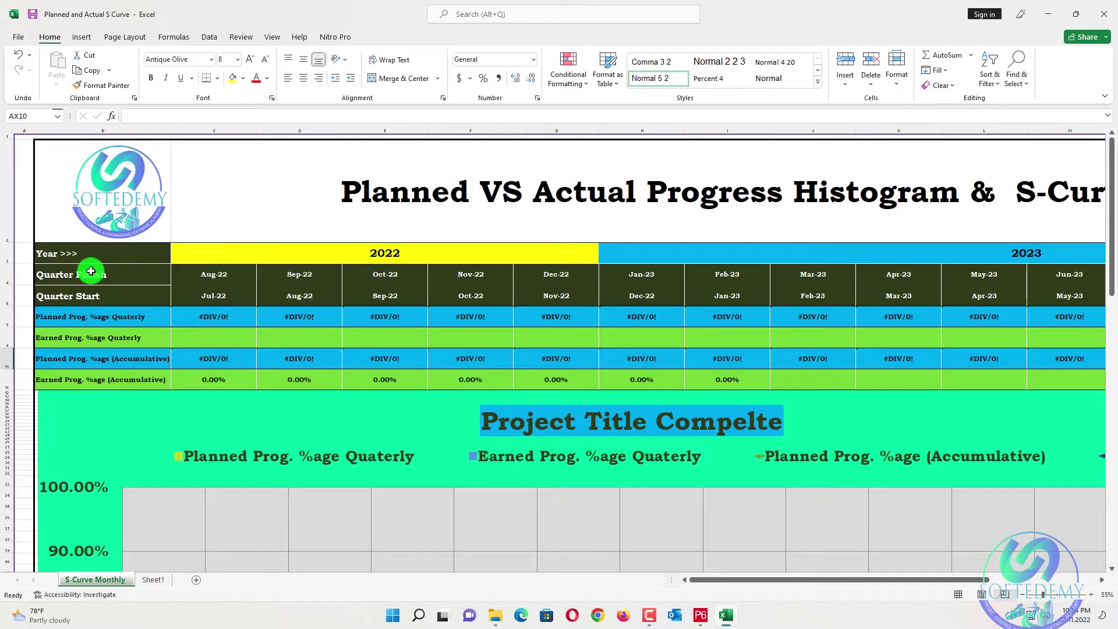
Step: Change the B4 and B5 labels from 'Quarter' to 'Month' and 'Monthly'
left_click(119, 281)
double_click(74, 274)
left_click_drag(74, 273, 3, 269)
type("Monthy")
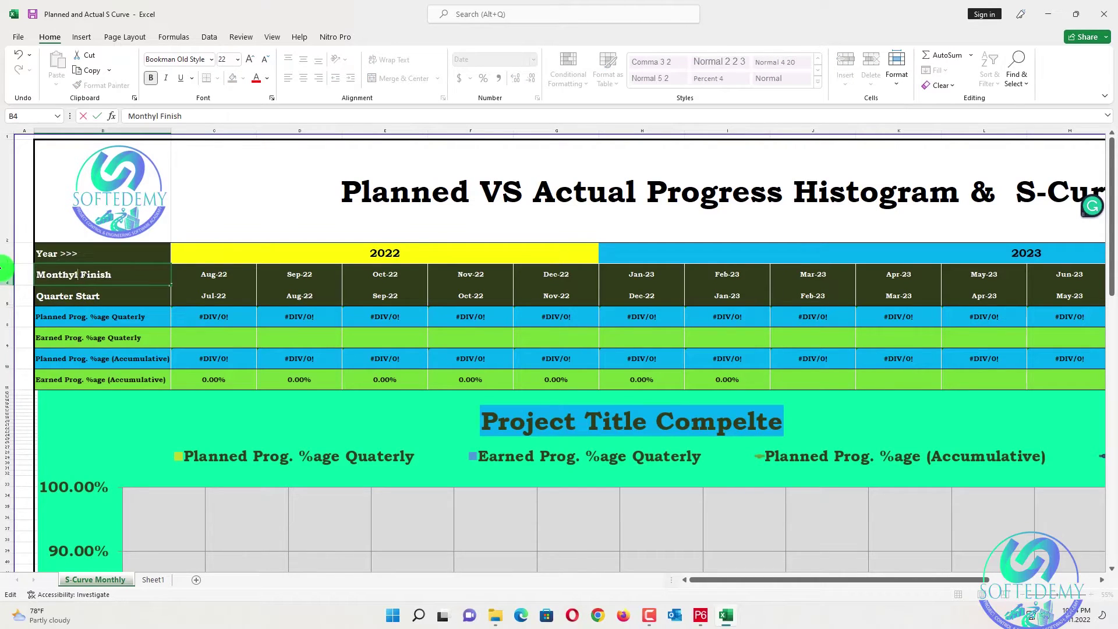
left_click(69, 295)
double_click(64, 296)
left_click_drag(64, 296, 2, 297)
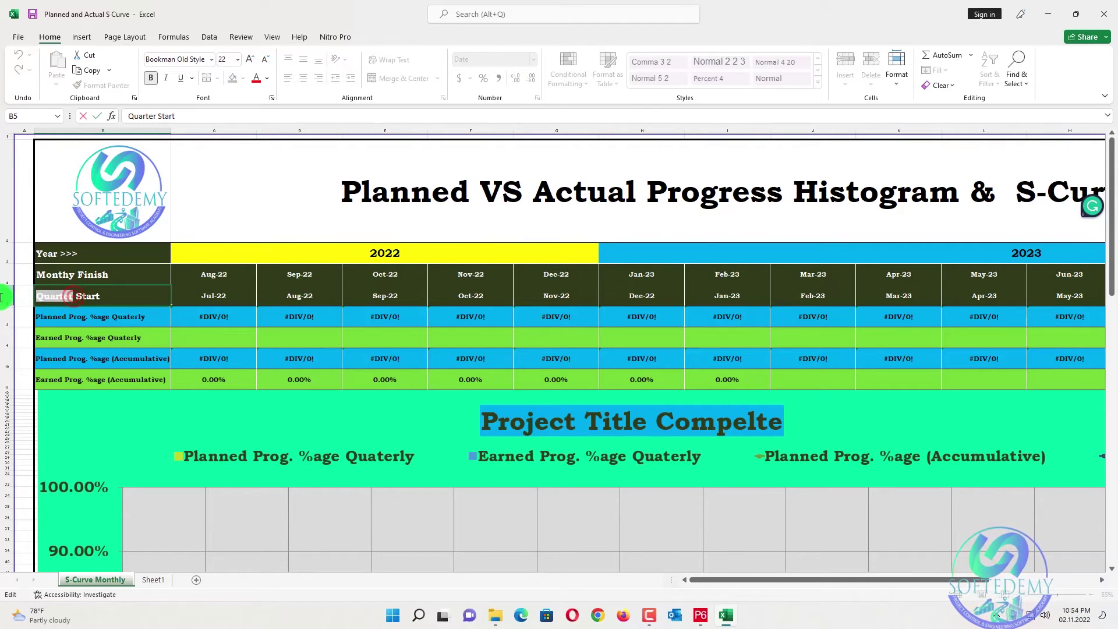
type("Monthly")
left_click(289, 301)
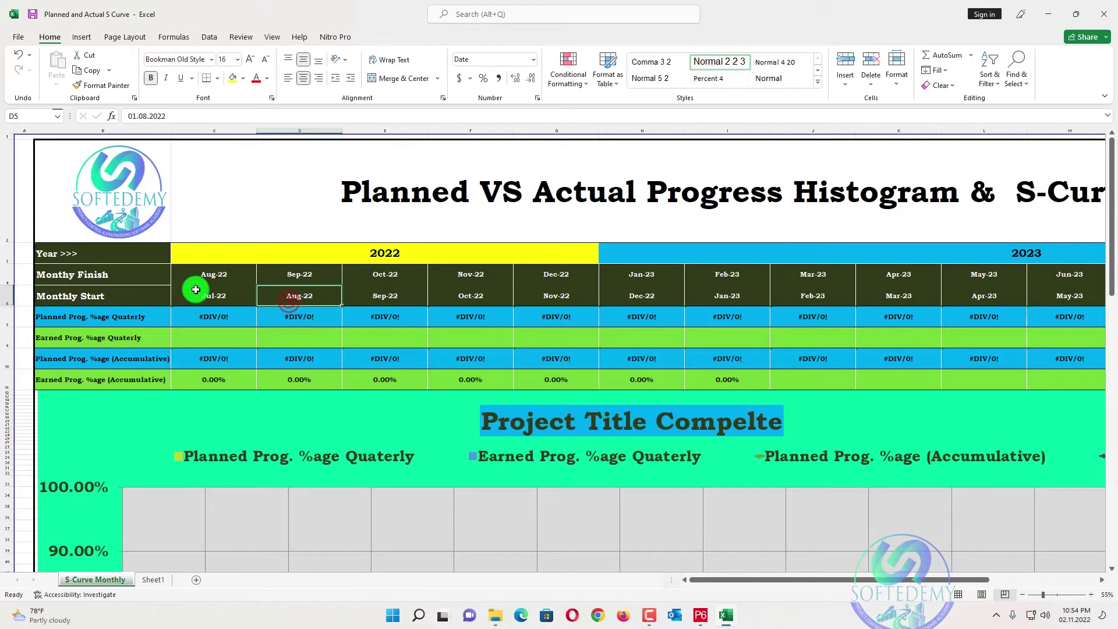
Step: Check the monthly start and finish dates from Jul-22 onward, then scroll back to column A
left_click_drag(211, 277, 294, 282)
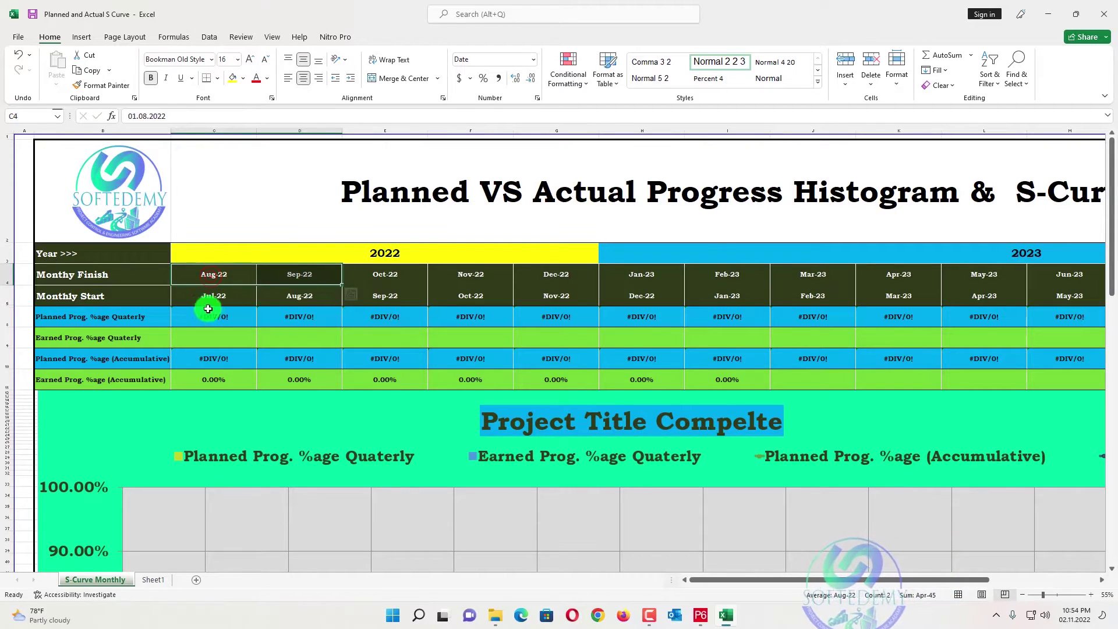
left_click_drag(207, 298, 815, 294)
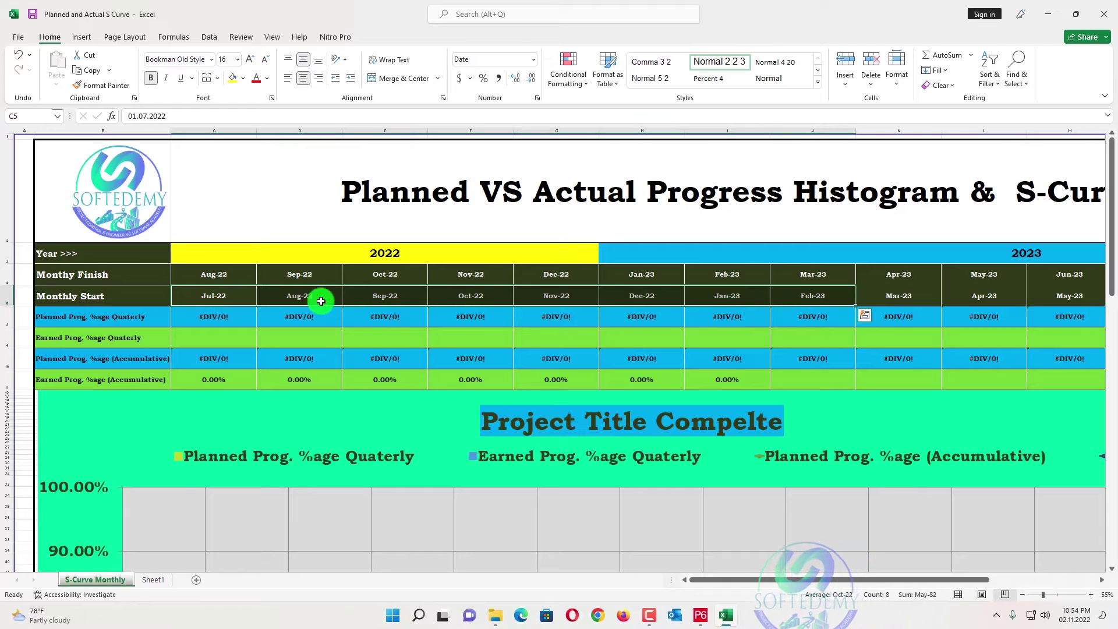
left_click(294, 300)
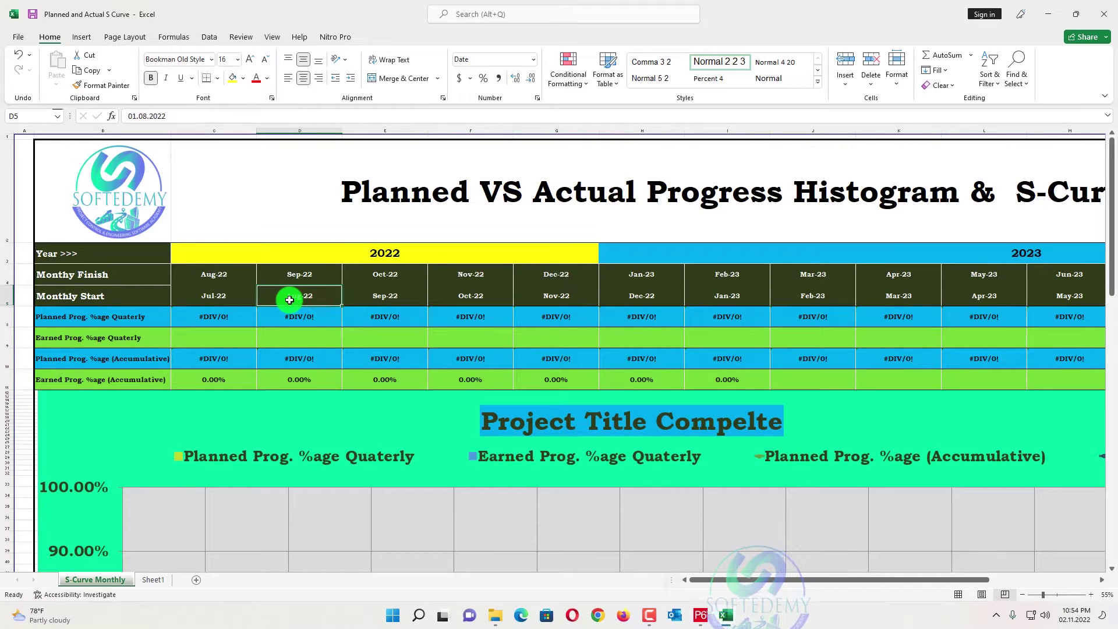
left_click_drag(231, 274, 216, 295)
left_click(287, 295)
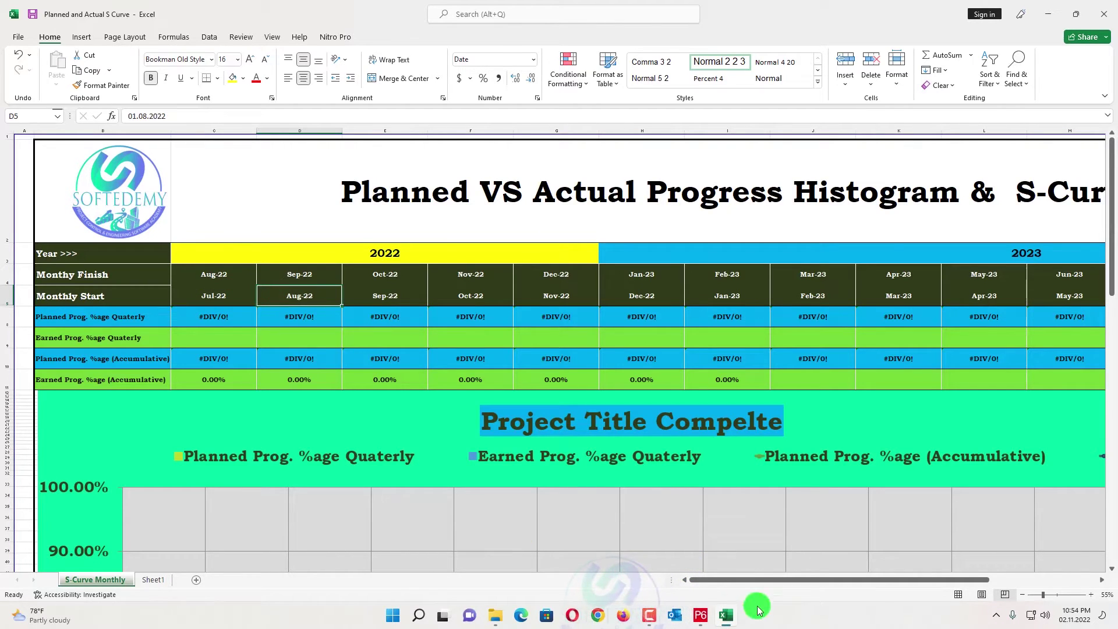
left_click_drag(756, 581, 930, 571)
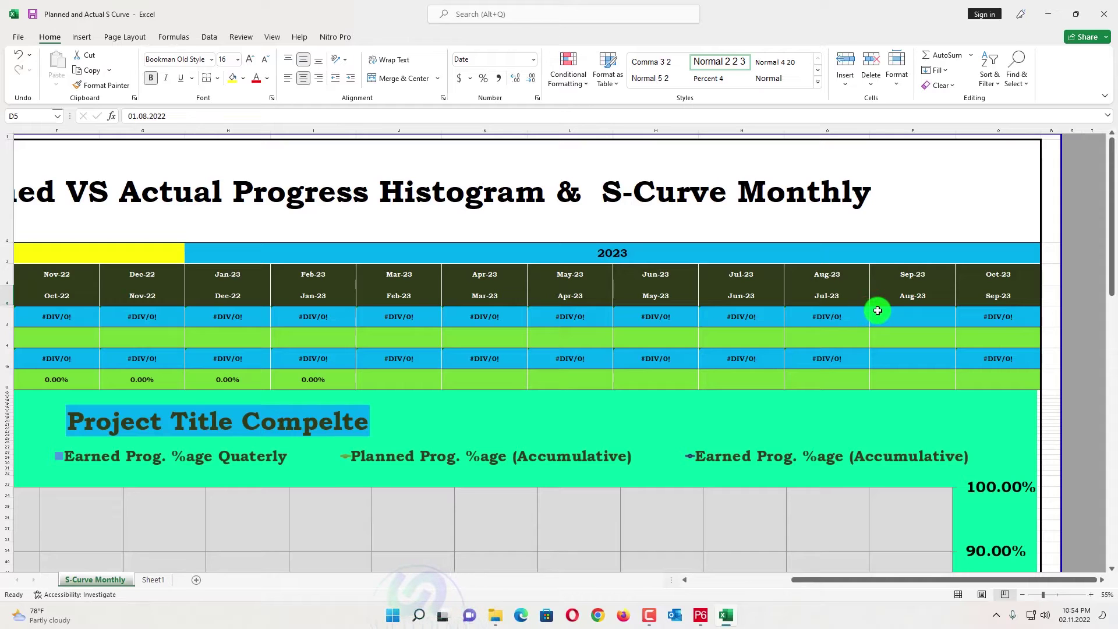
left_click_drag(894, 569, 704, 489)
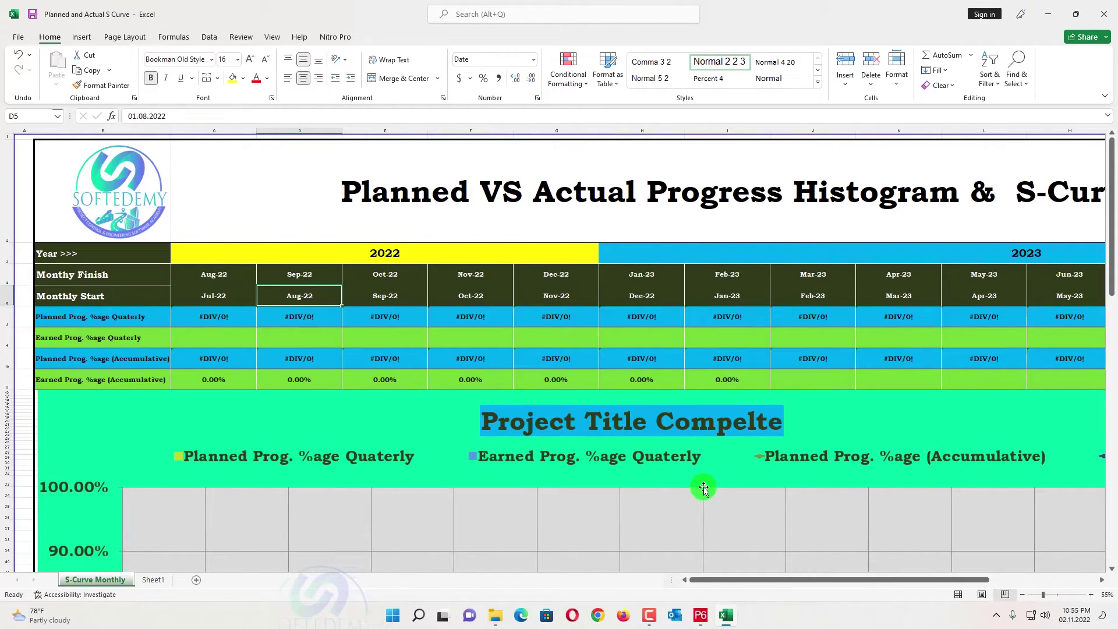
Step: Show the P6 resource assignments from the top and select every row for copying
left_click(722, 616)
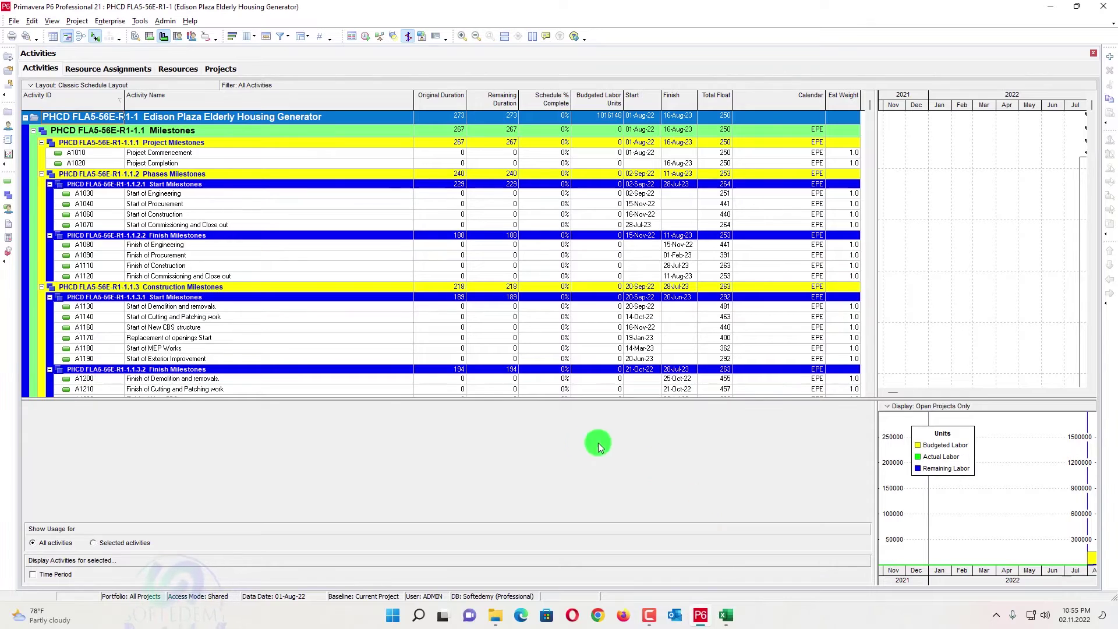
left_click(9, 208)
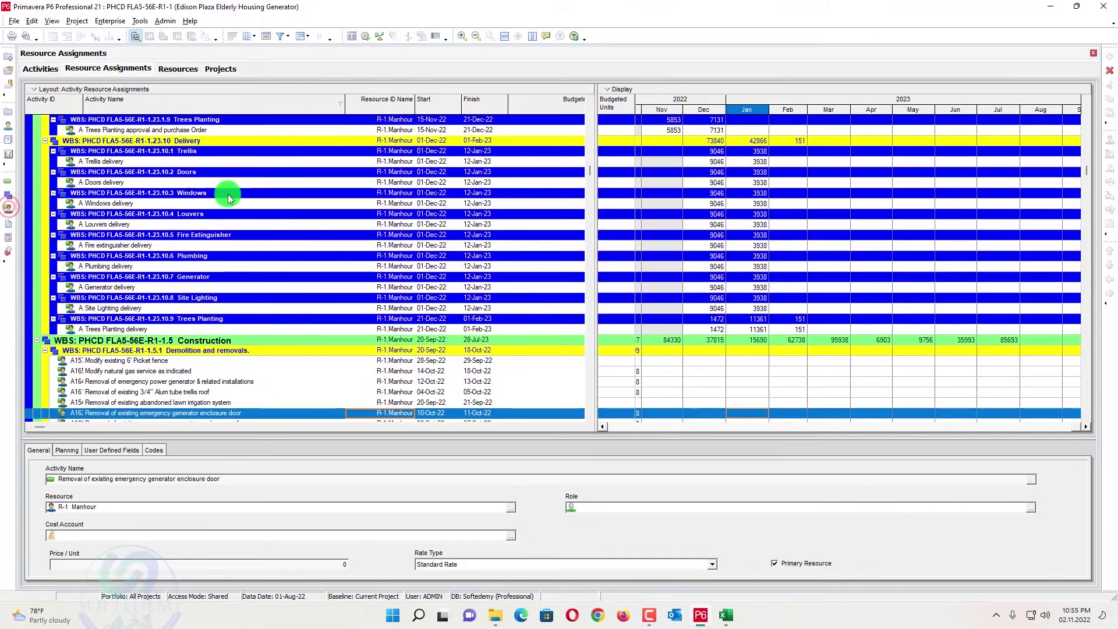
scroll(553, 219, "up", 11)
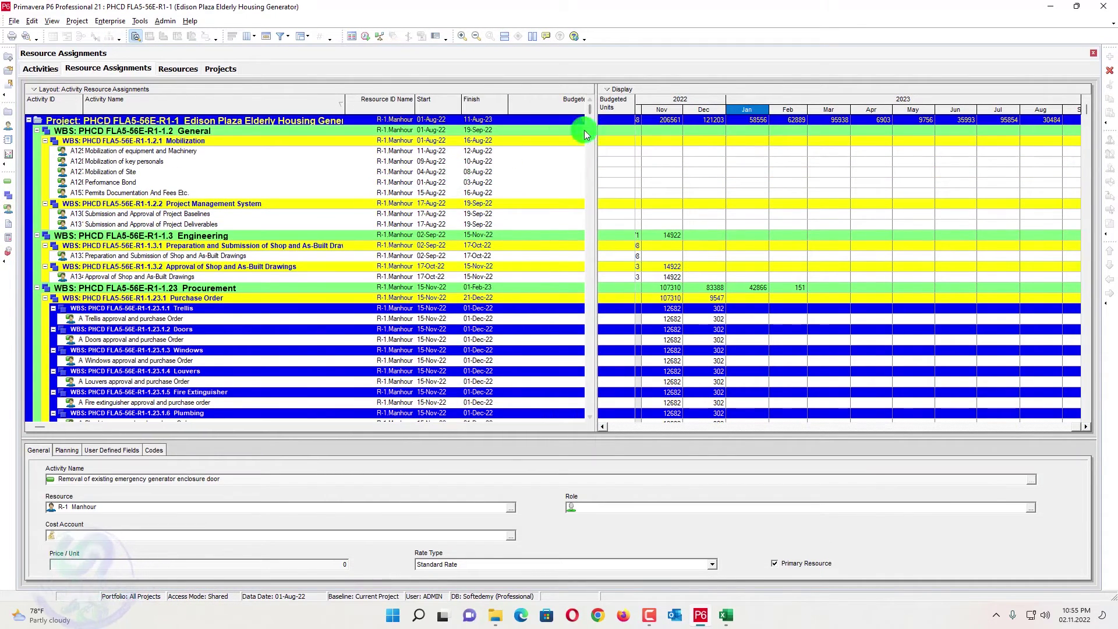
key("ctrl+a")
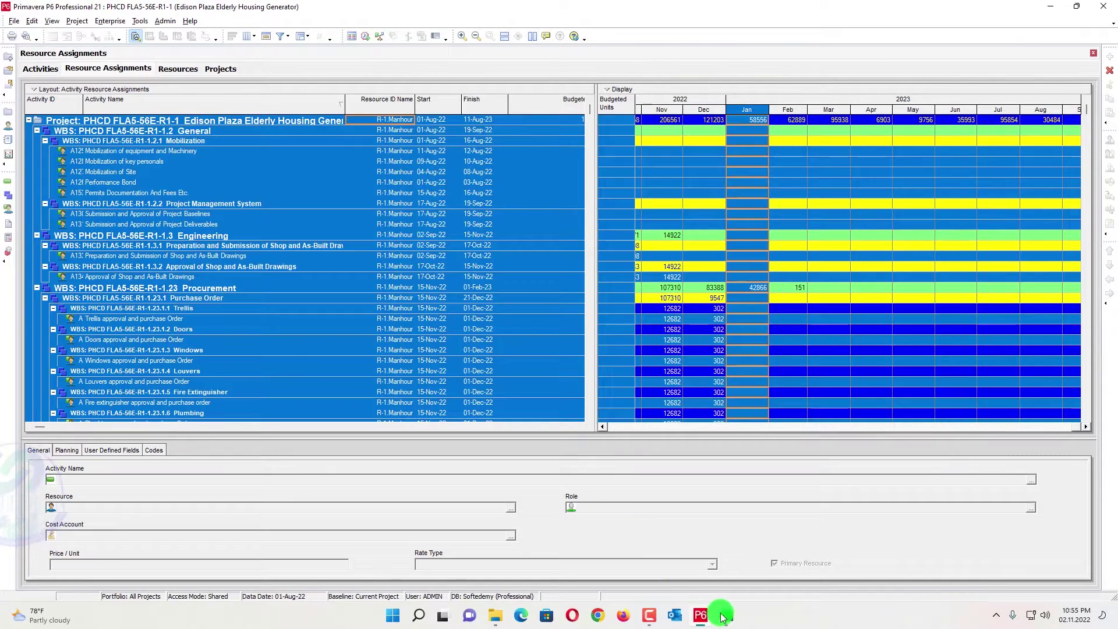
left_click(724, 616)
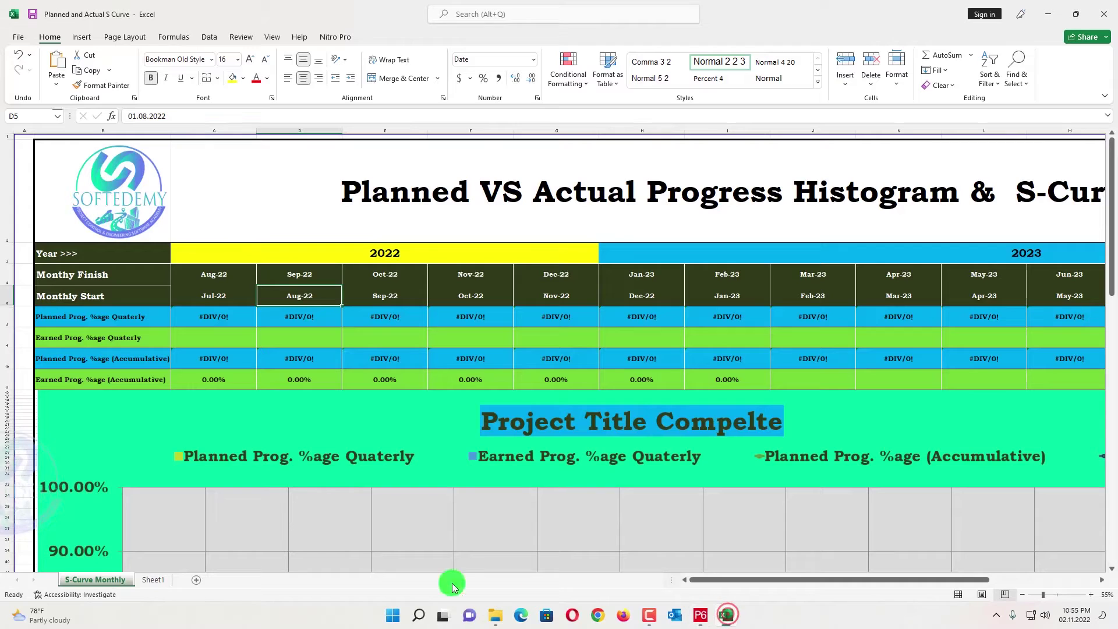
Step: Paste the assignment data into Sheet1 at A1, fit columns K and T, and select H2:T2
left_click(152, 580)
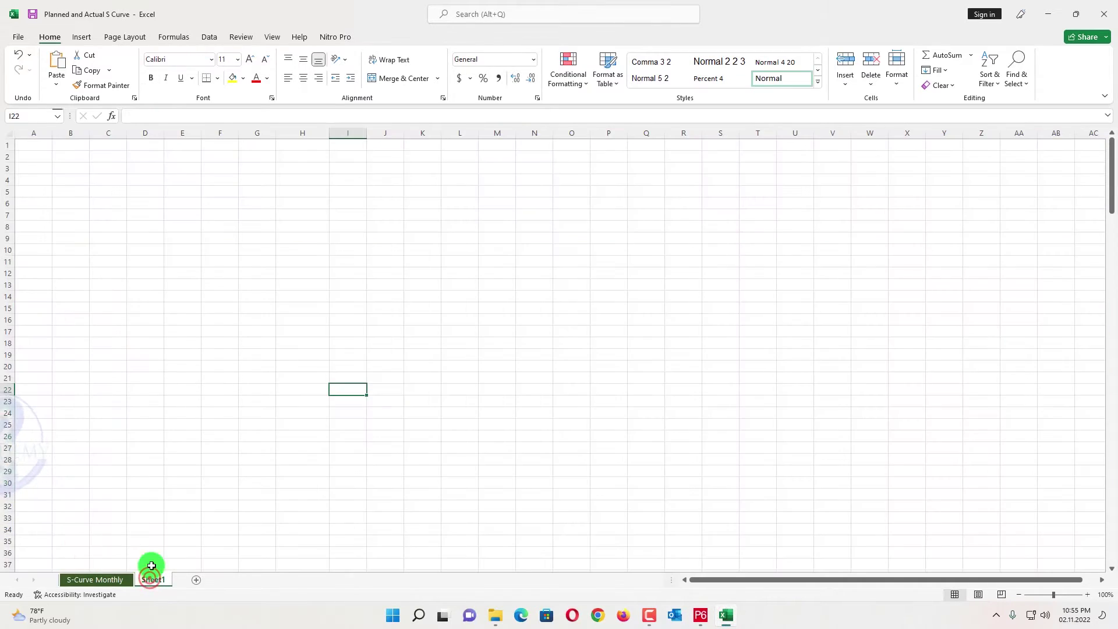
left_click(32, 149)
key("ctrl+v")
left_click(443, 176)
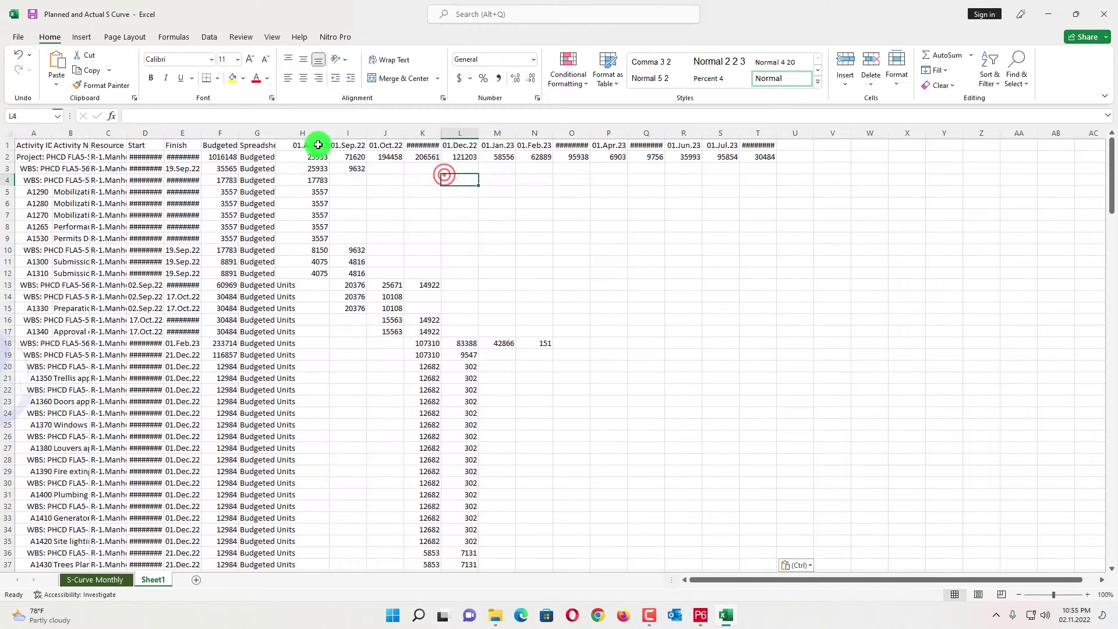
double_click(440, 132)
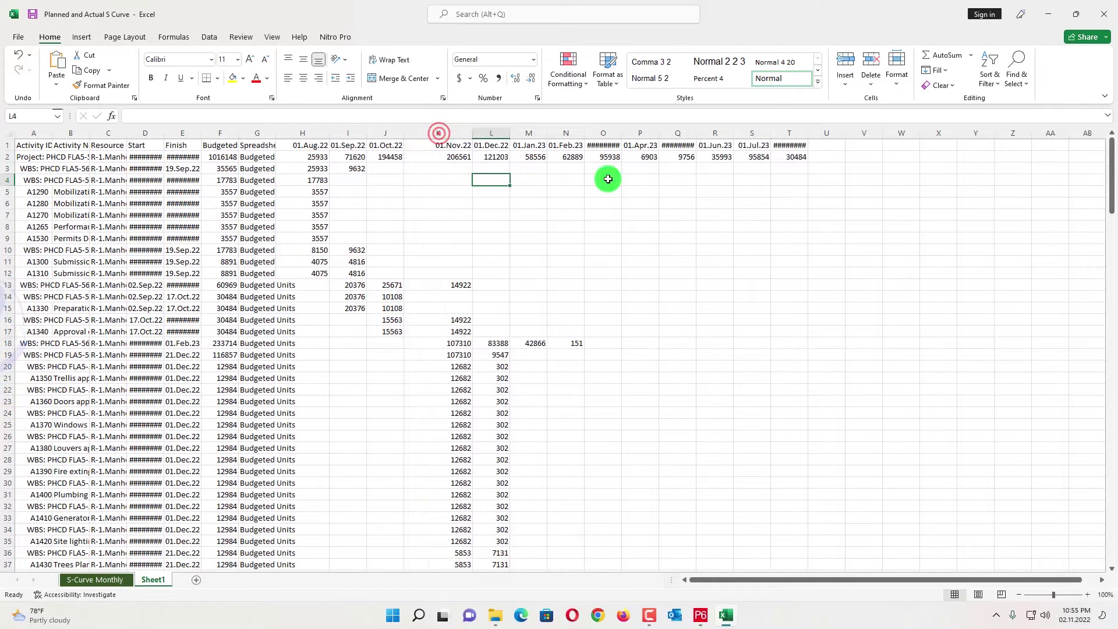
left_click(665, 187)
left_click_drag(809, 134, 827, 133)
left_click_drag(305, 157, 807, 156)
Step: Start a new Report Wizard report using the time-distributed WBS subject area
left_click(699, 619)
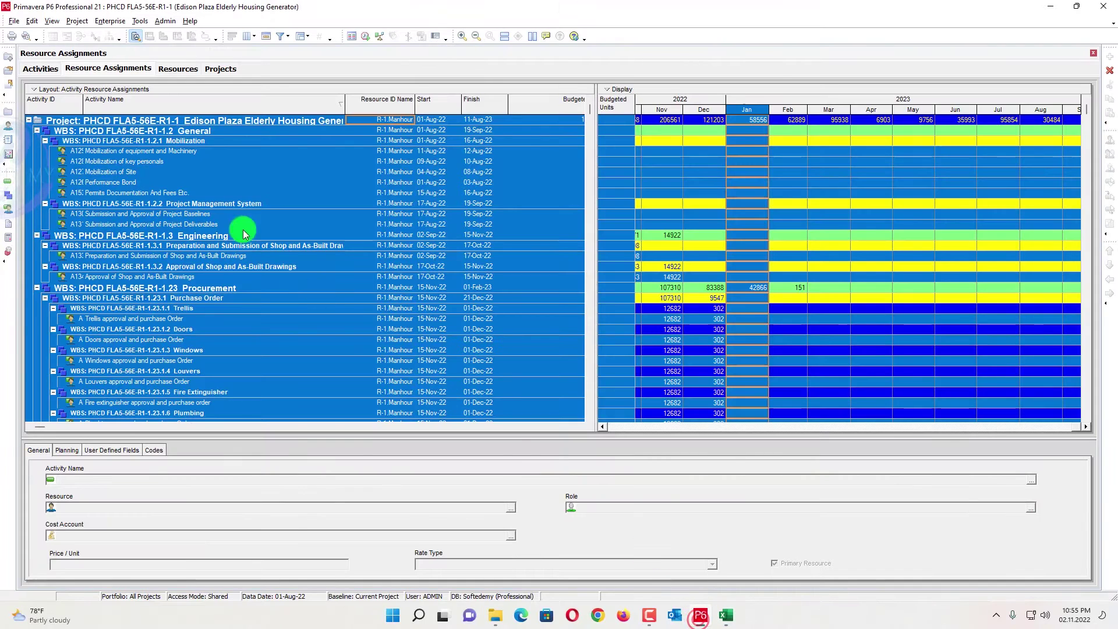
left_click(46, 69)
left_click(140, 21)
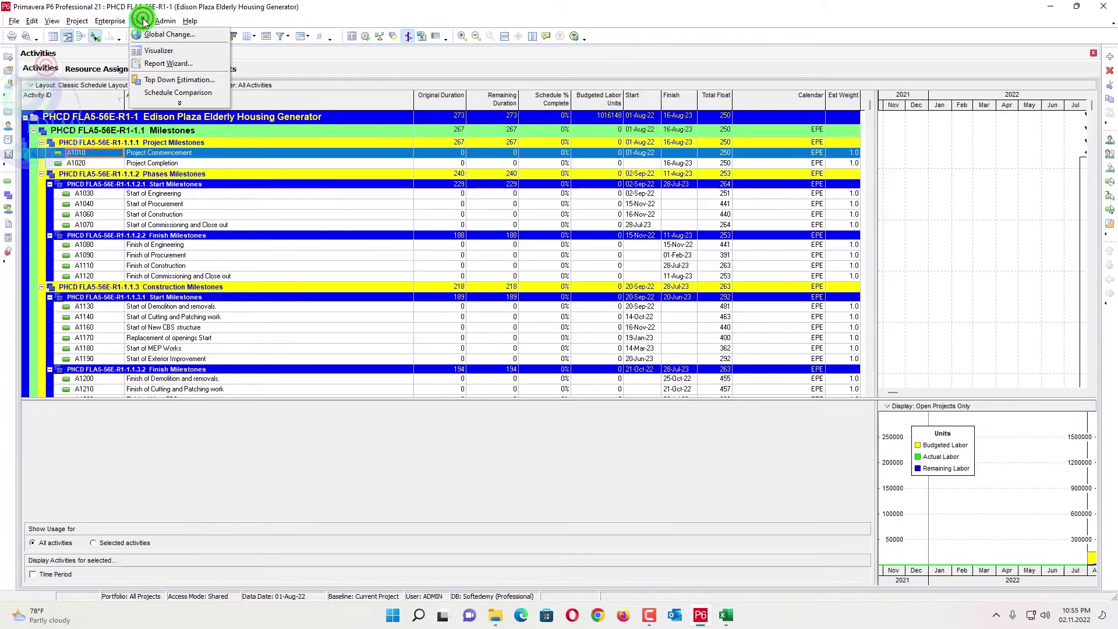
left_click(170, 63)
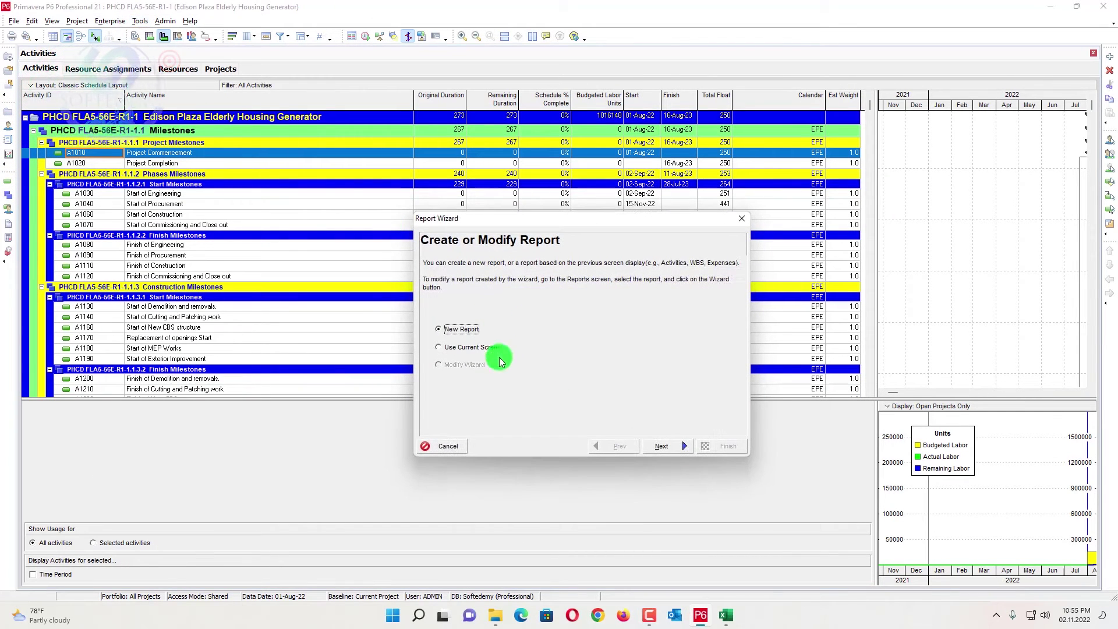
left_click(661, 446)
left_click(431, 297)
scroll(472, 373, "down", 1)
left_click(445, 411)
left_click(661, 446)
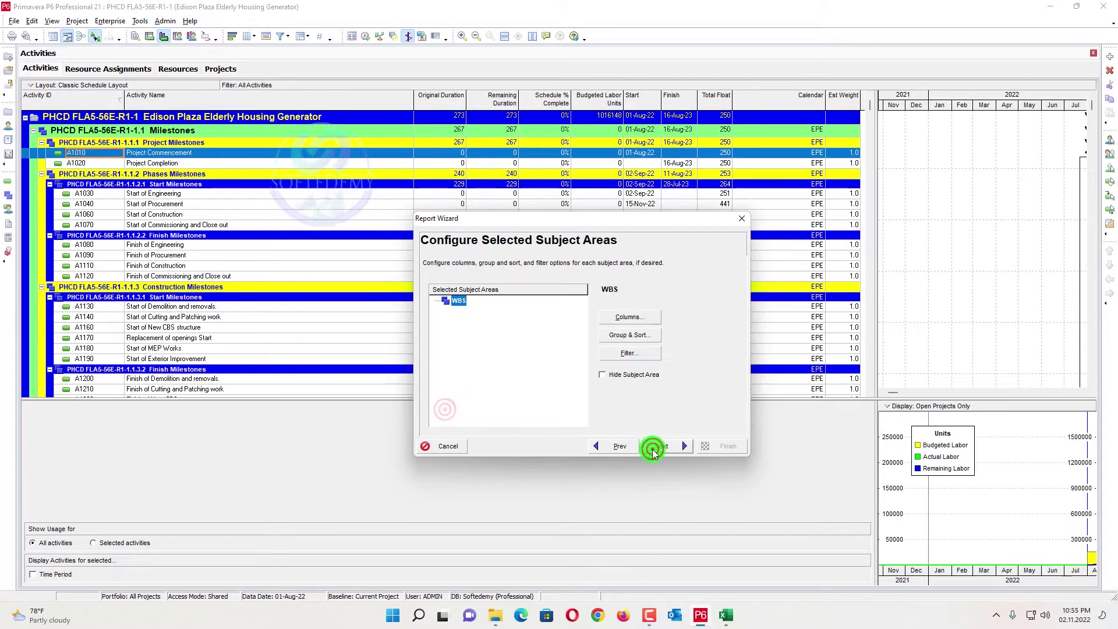
Step: Add BL Project Labor Units to the report's columns
left_click(635, 316)
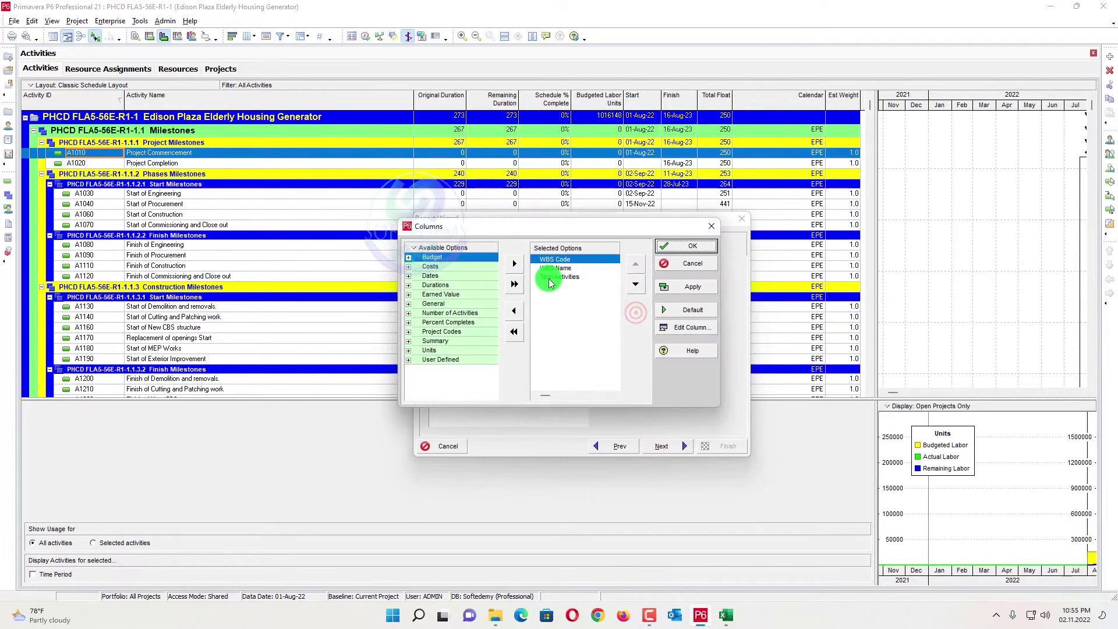
left_click(430, 257)
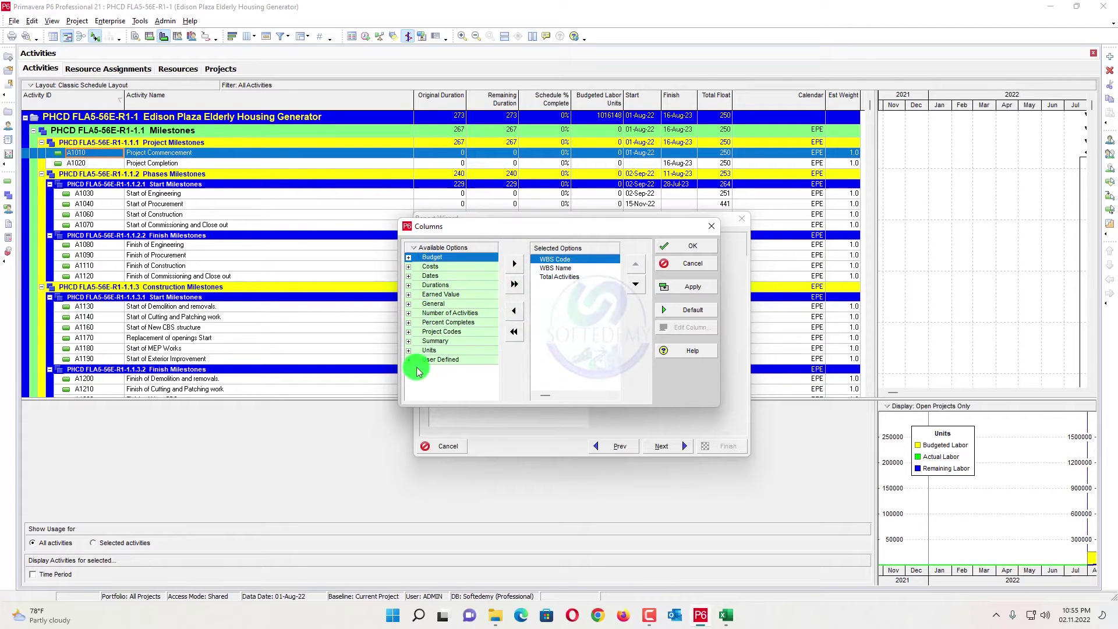
left_click(410, 350)
left_click(449, 339)
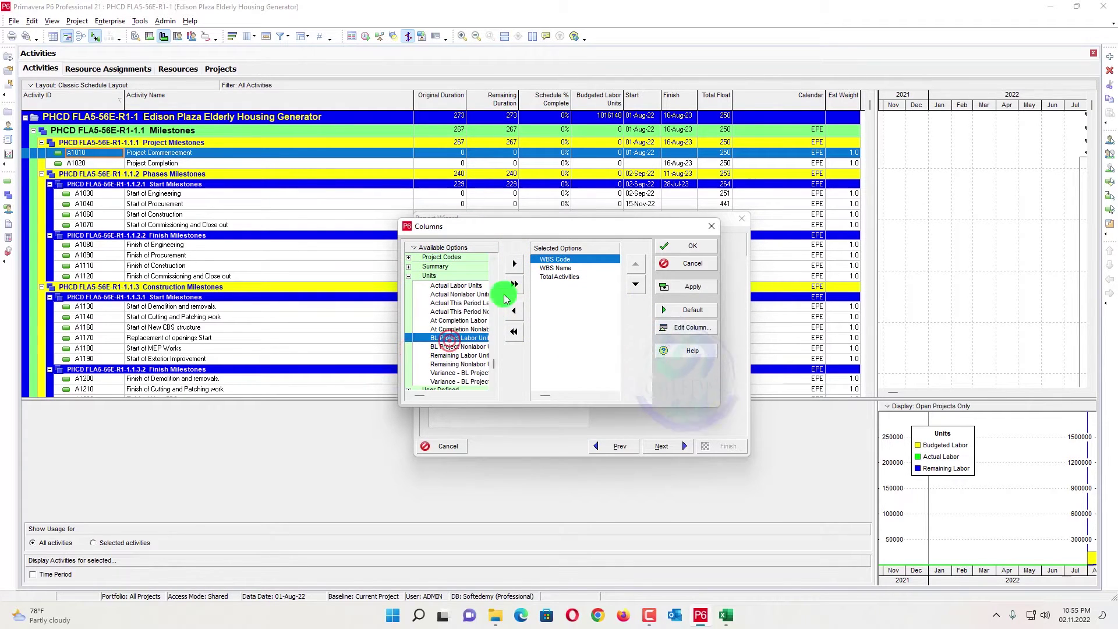
left_click(515, 265)
left_click(636, 282)
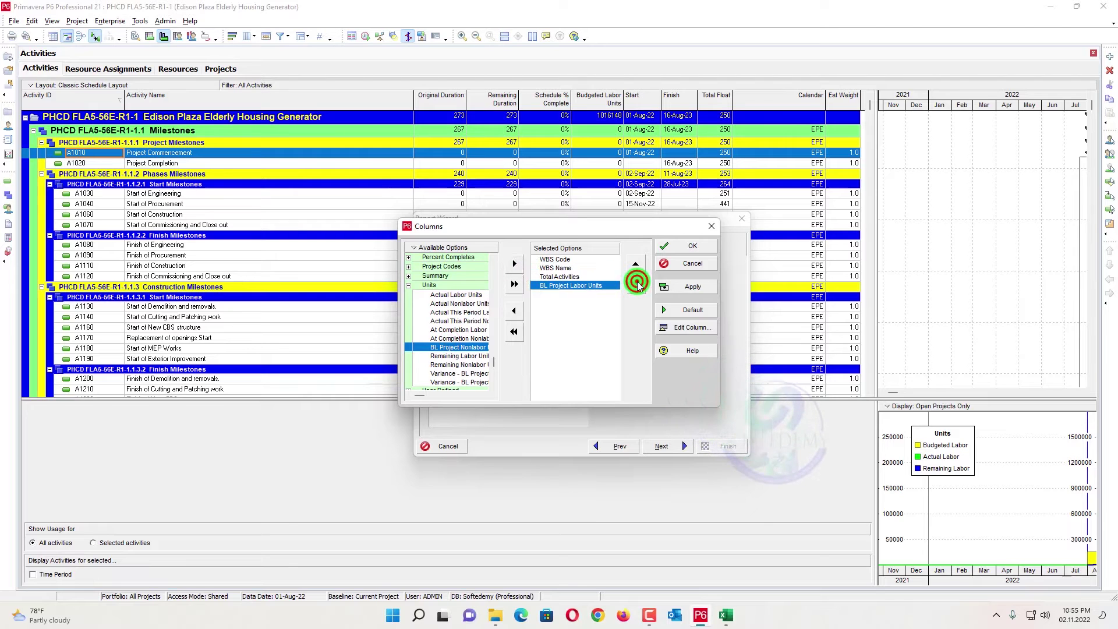
left_click(670, 292)
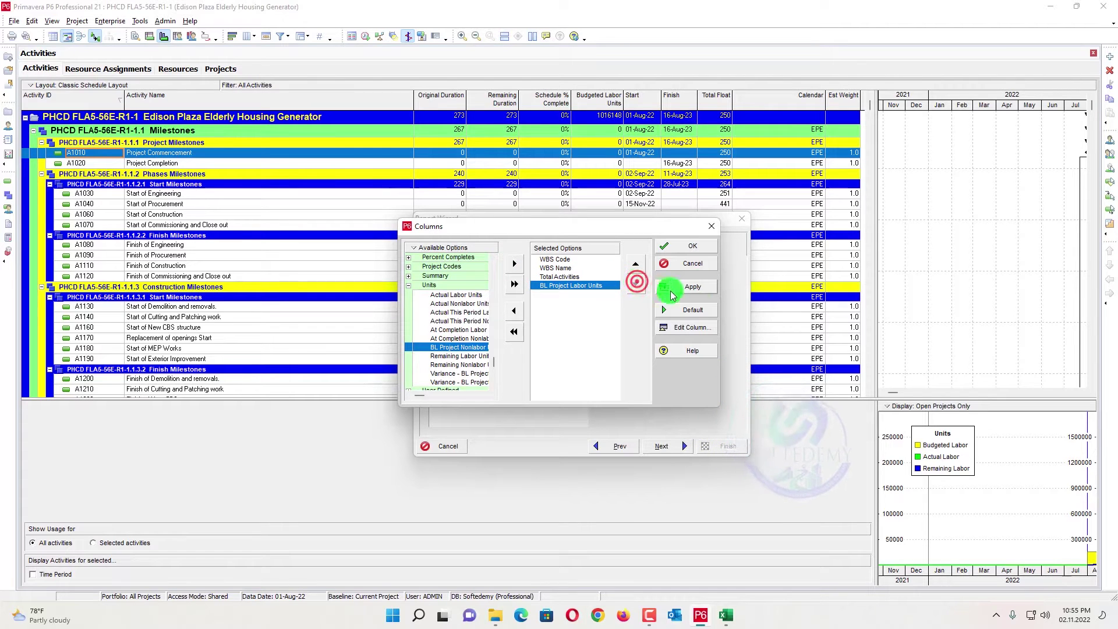
left_click(693, 245)
Step: Limit the report's WBS grouping to level 1
left_click(644, 333)
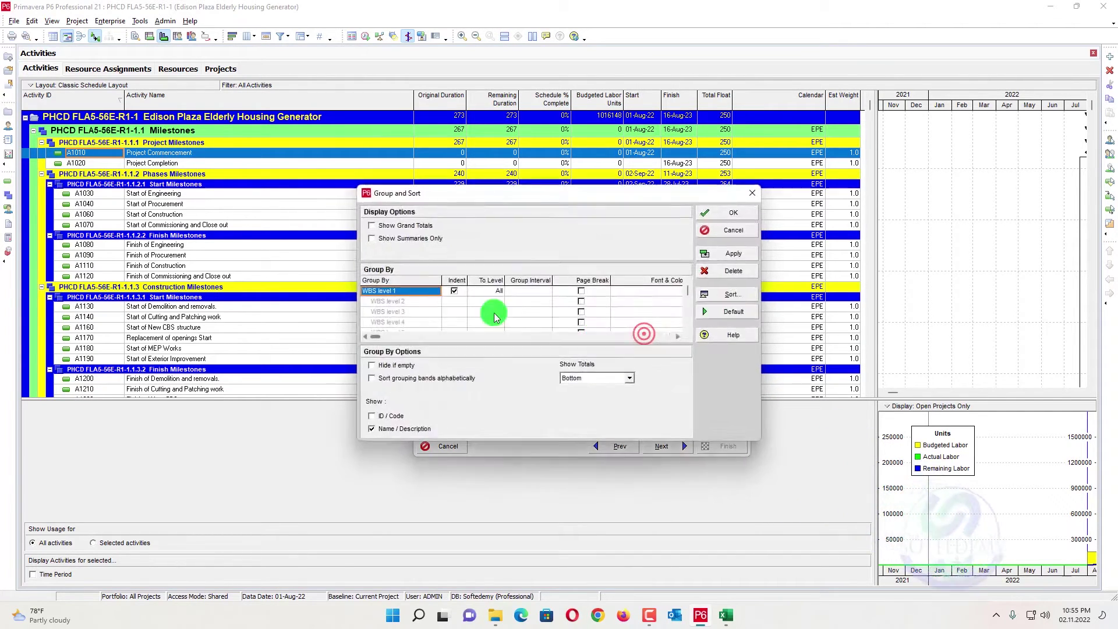
left_click(487, 291)
left_click(488, 291)
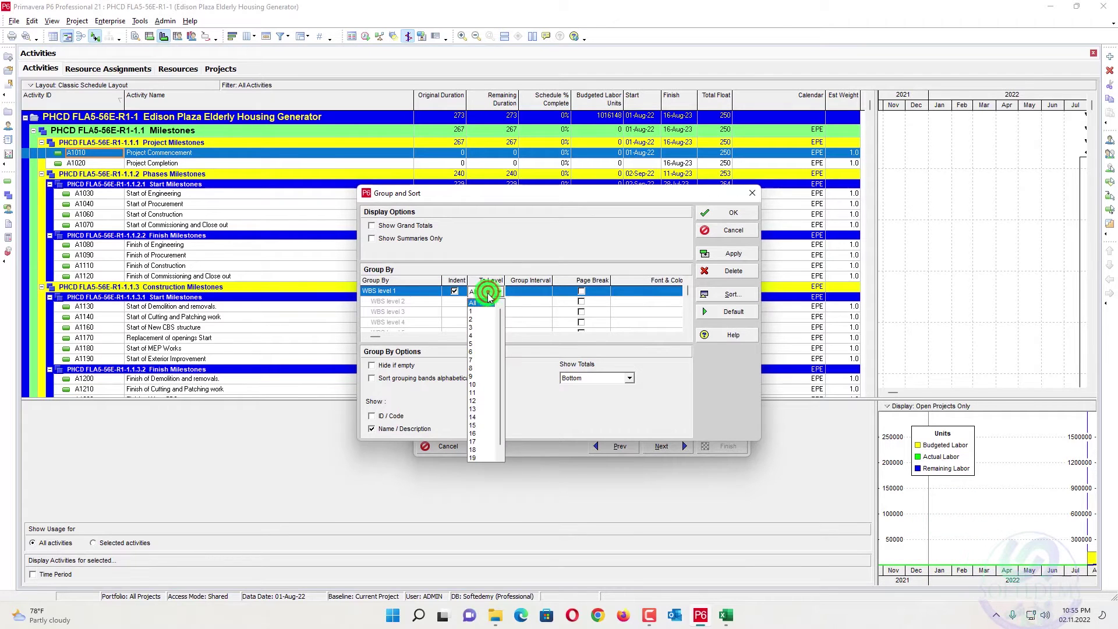
left_click(479, 312)
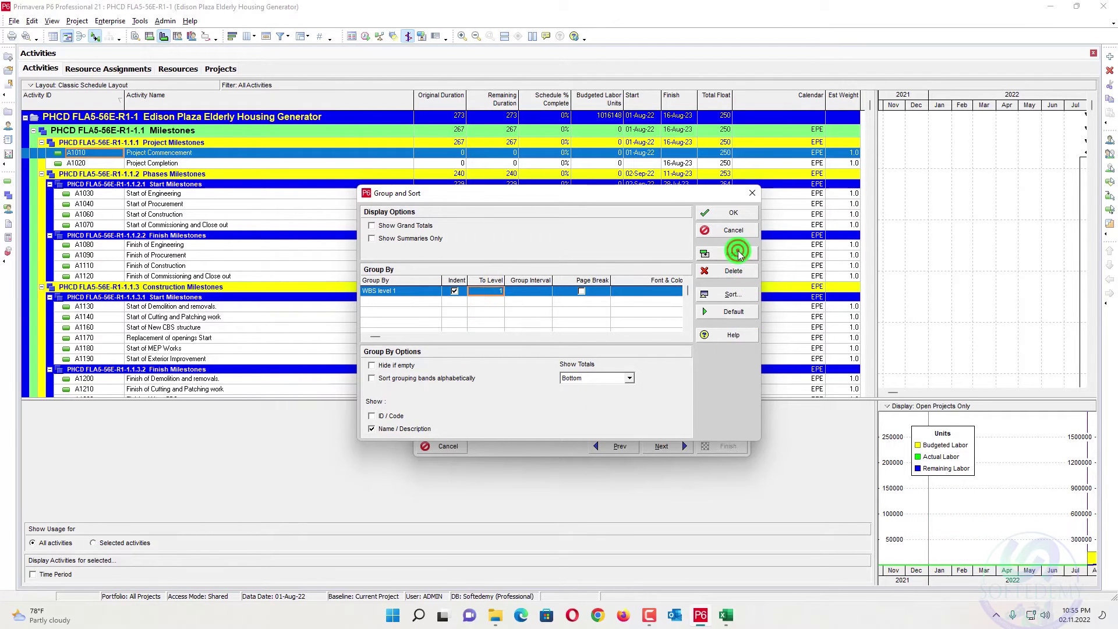
left_click(737, 215)
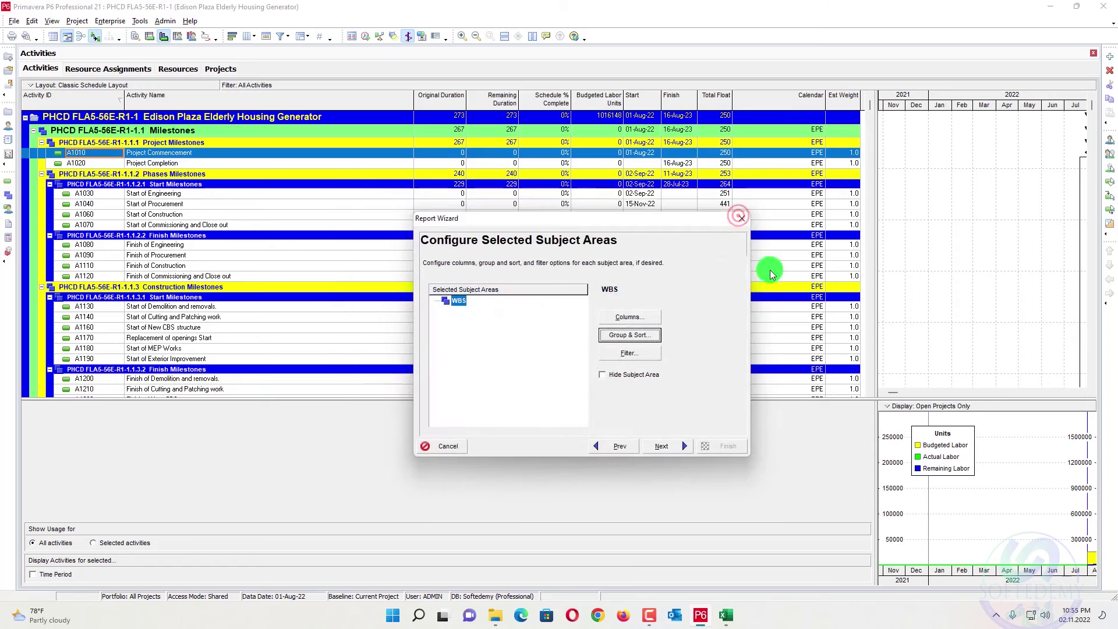
Step: Add Cum BL Project Labor Units and BL Project Labor Units as the report's time interval fields
left_click(664, 445)
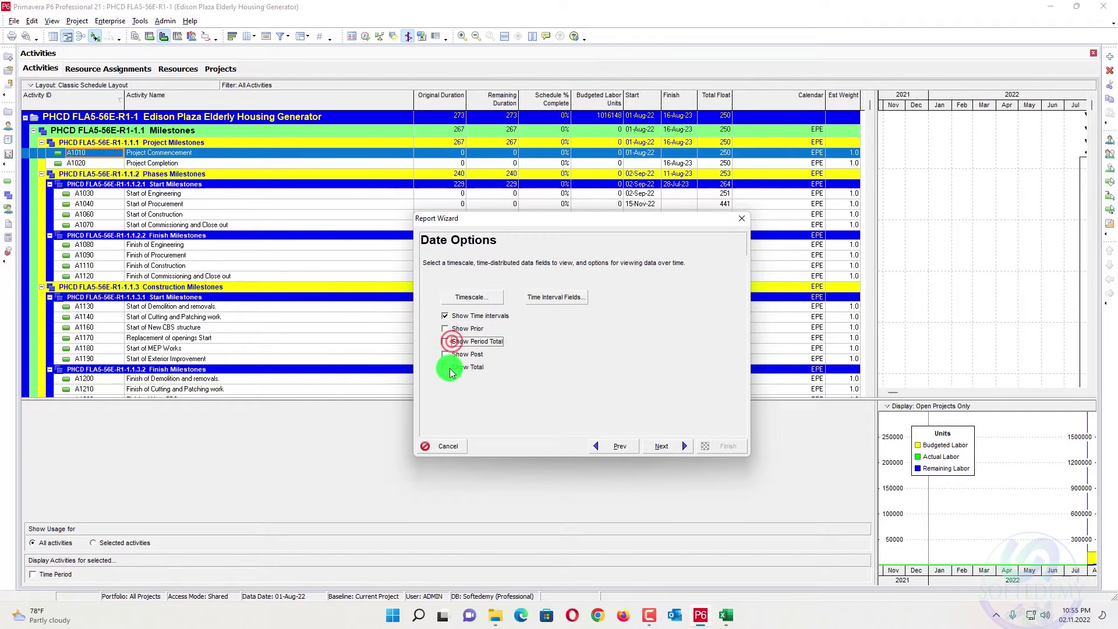
left_click(492, 294)
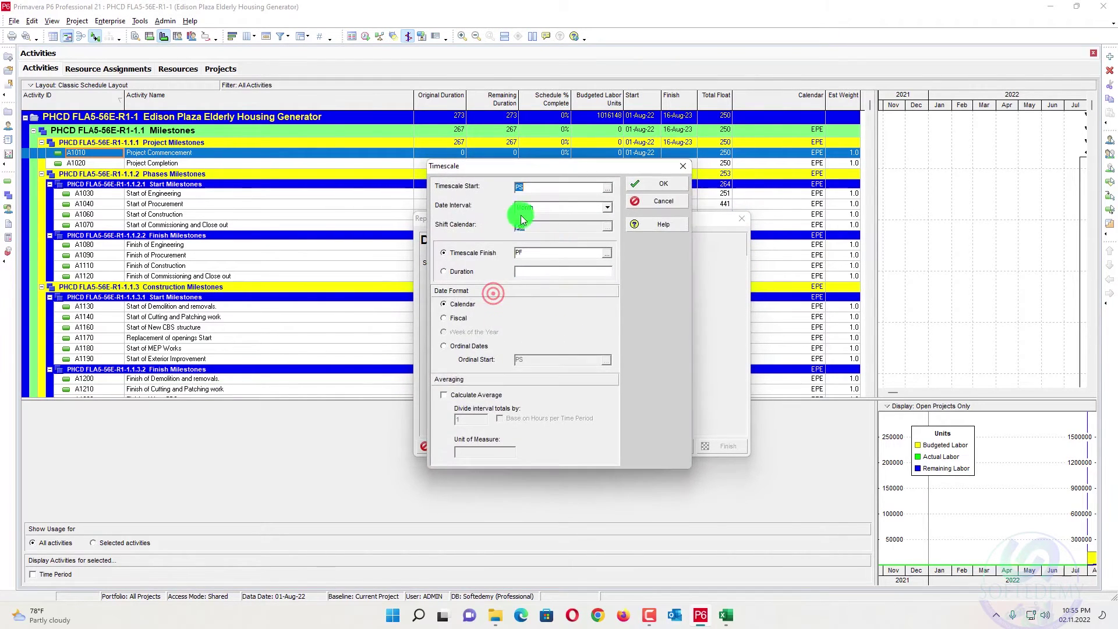
left_click(634, 189)
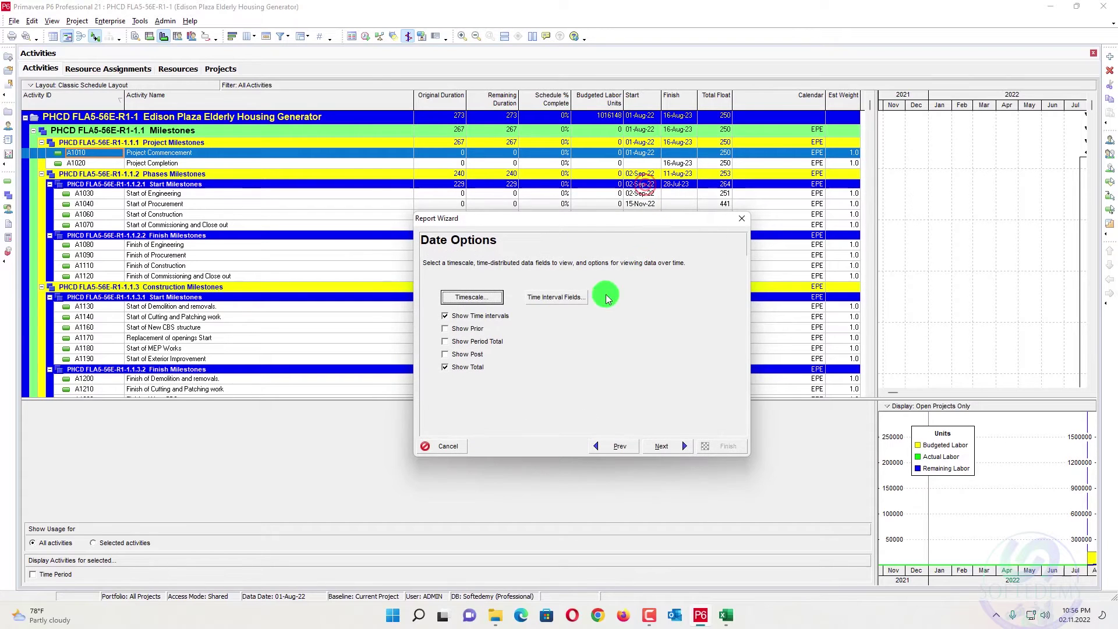
left_click(569, 295)
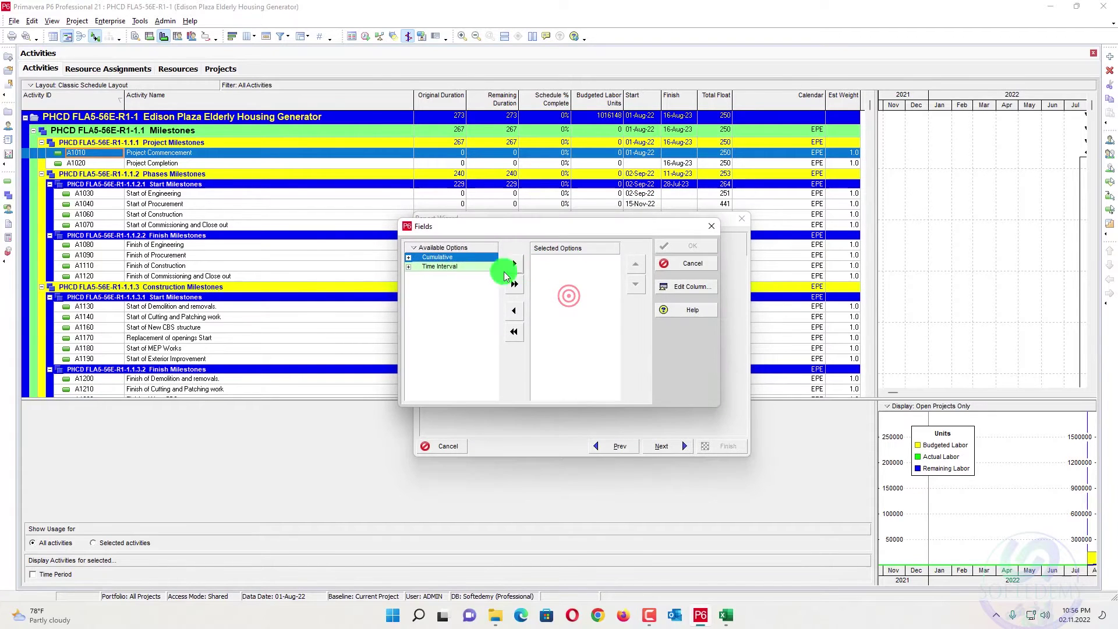
left_click(408, 257)
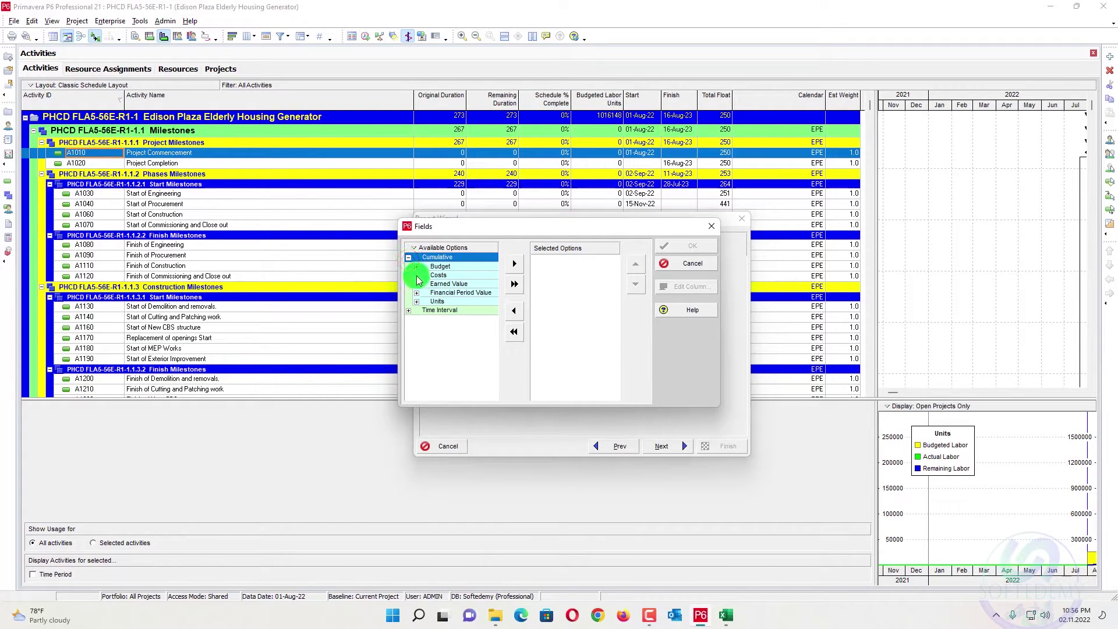
double_click(418, 301)
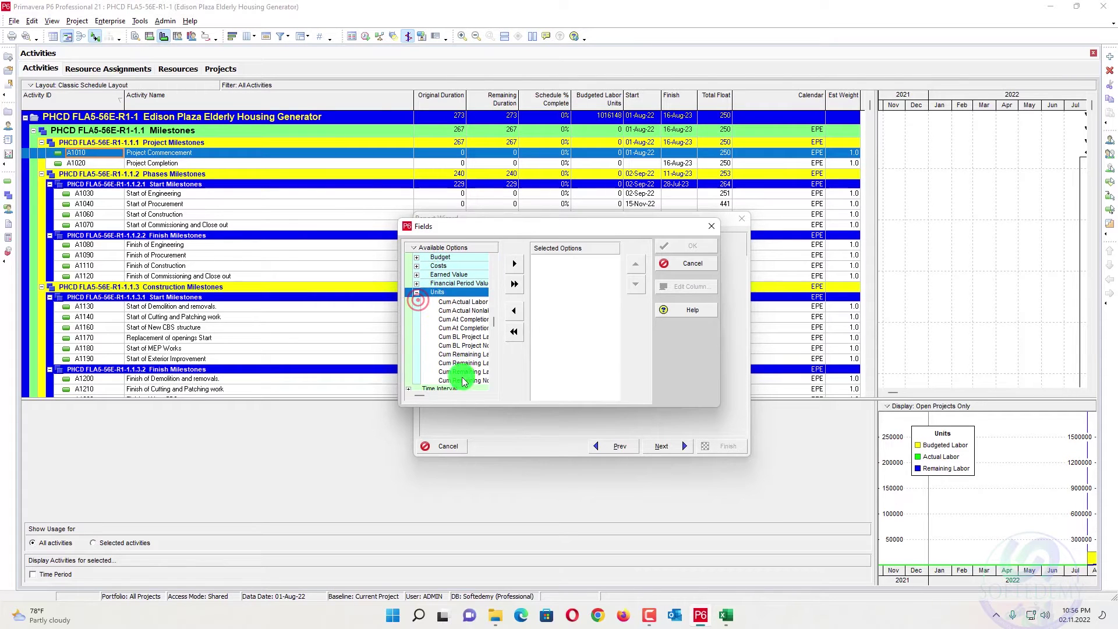
left_click(516, 265)
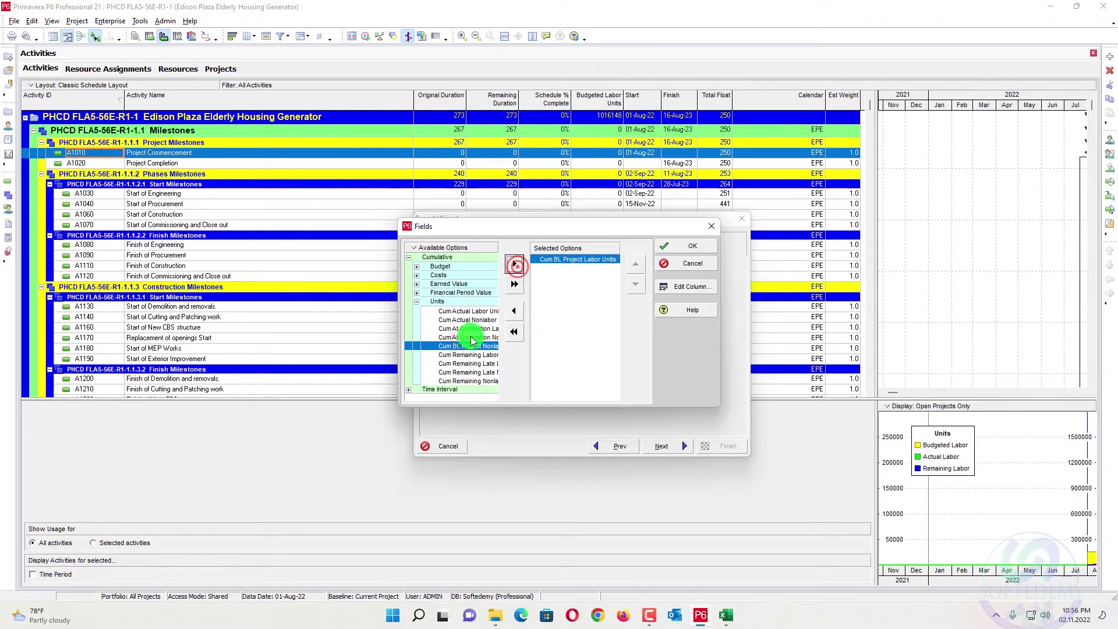
left_click(409, 389)
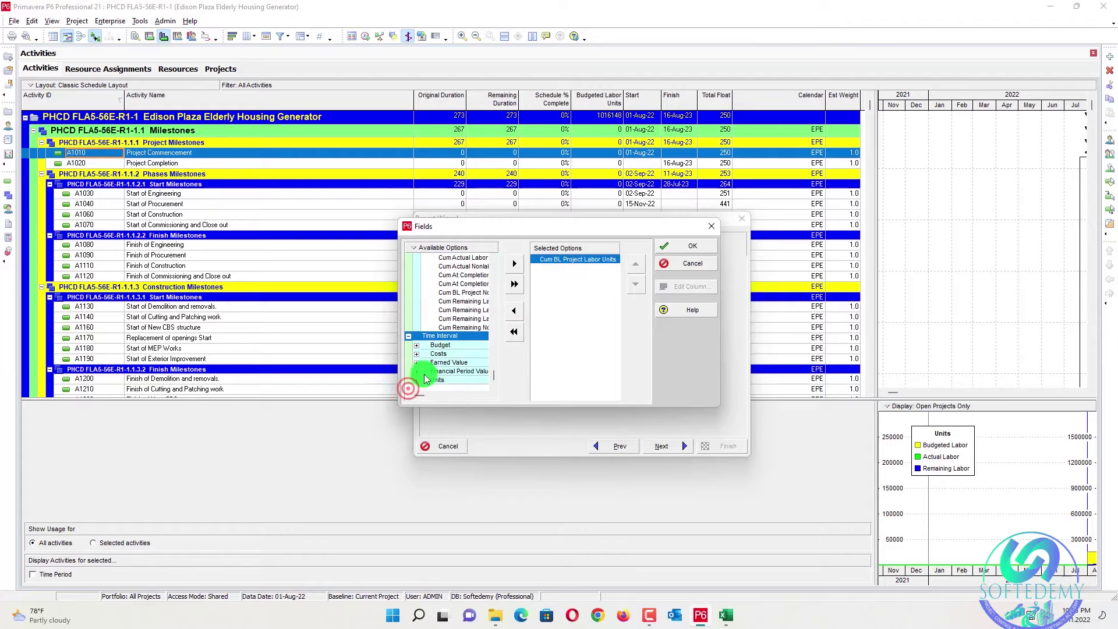
left_click(417, 382)
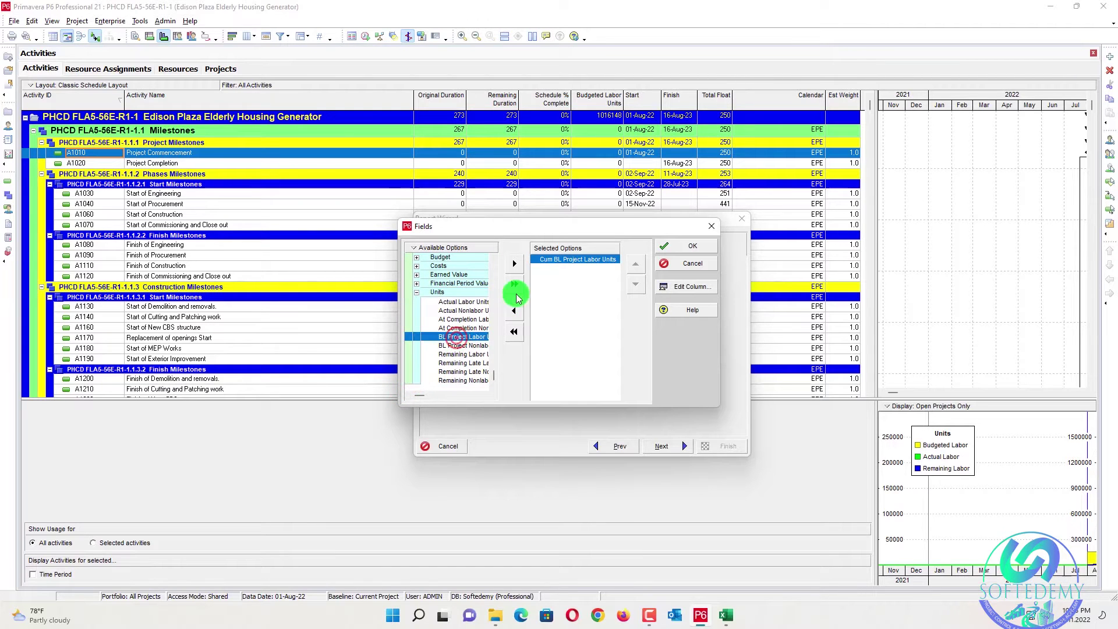
left_click(516, 266)
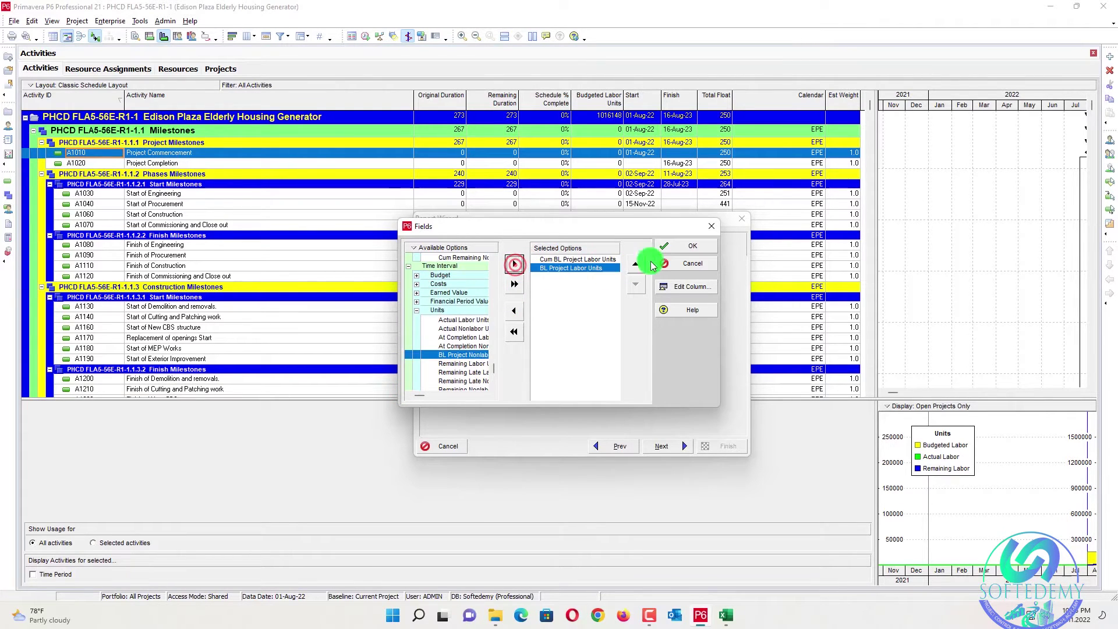
left_click(692, 245)
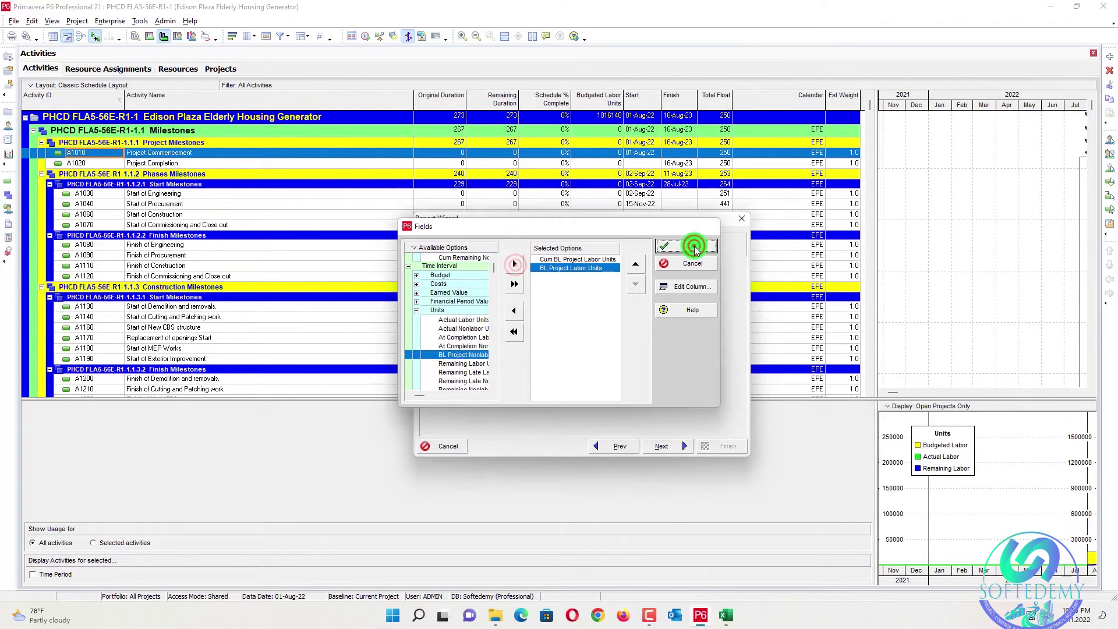
Step: Finish the wizard and run the report to a delimited text file, overwriting WBS.csv
left_click(665, 446)
left_click(686, 450)
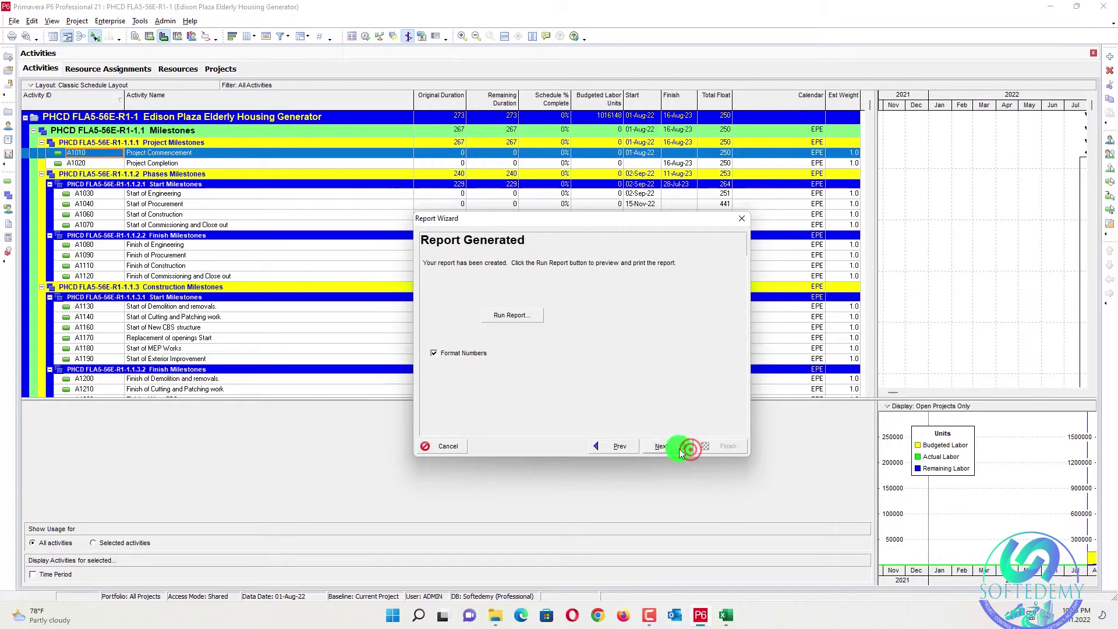
left_click(521, 317)
left_click(438, 302)
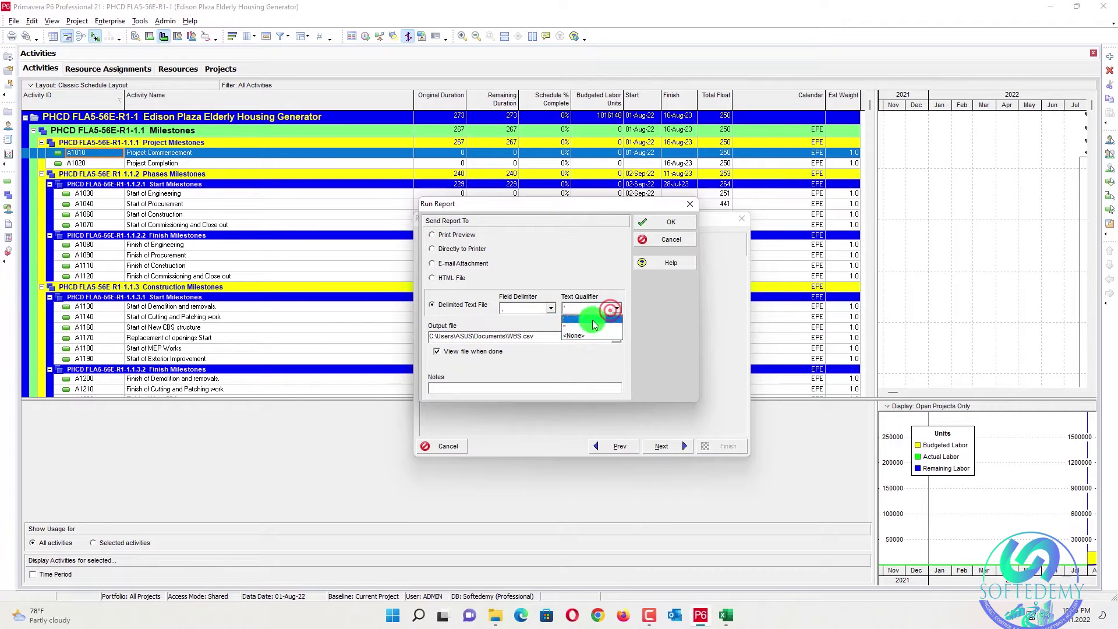
left_click(659, 225)
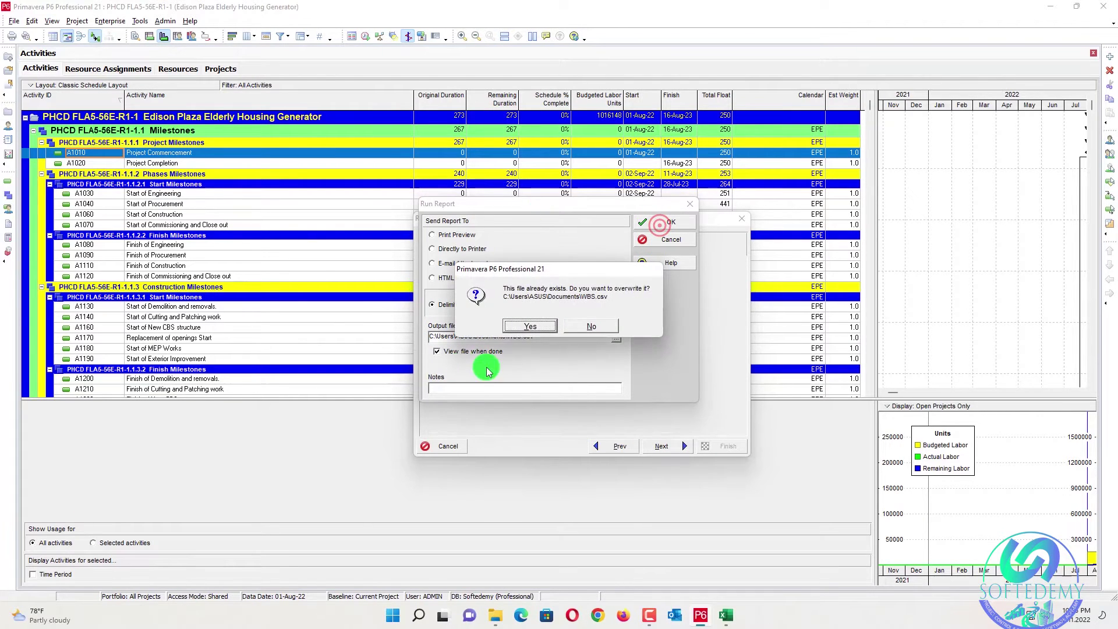
left_click(517, 327)
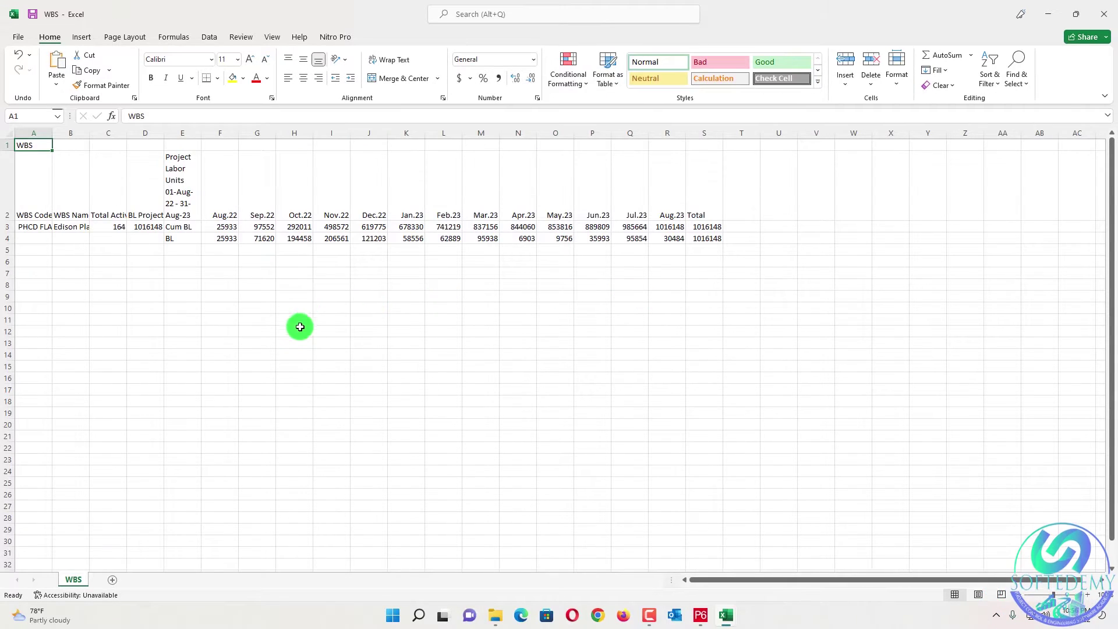
Step: Copy the WBS export's cumulative baseline units F3:T3 into row 4 and apply comma formatting
left_click(305, 319)
left_click_drag(211, 225, 724, 221)
key("alt+Tab")
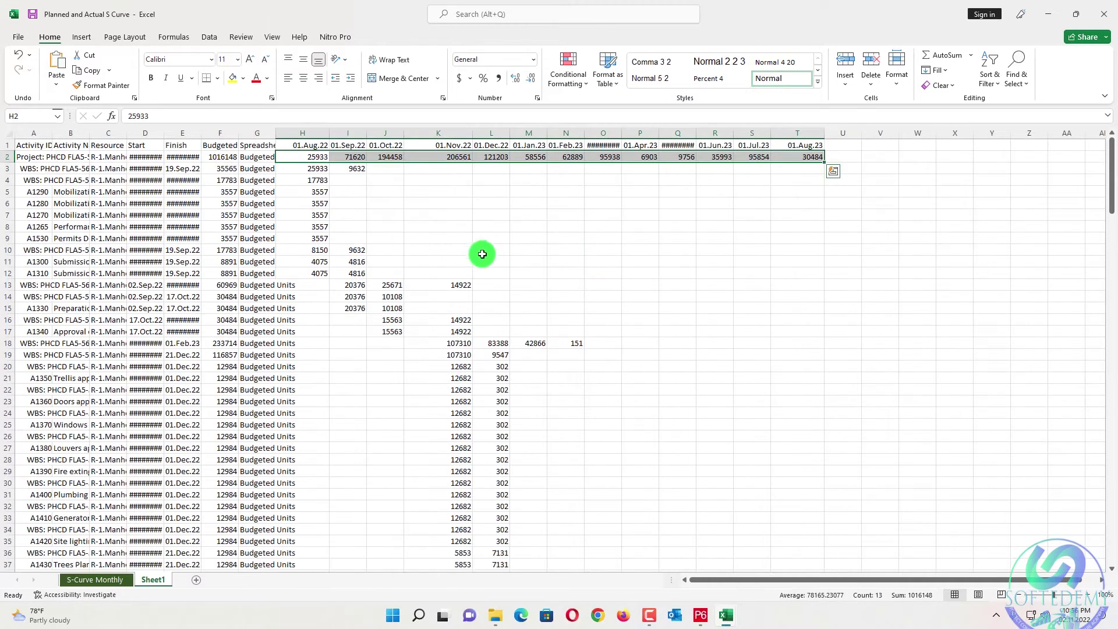
key("ctrl+c")
key("alt+Tab")
key("ctrl+v")
left_click(711, 247)
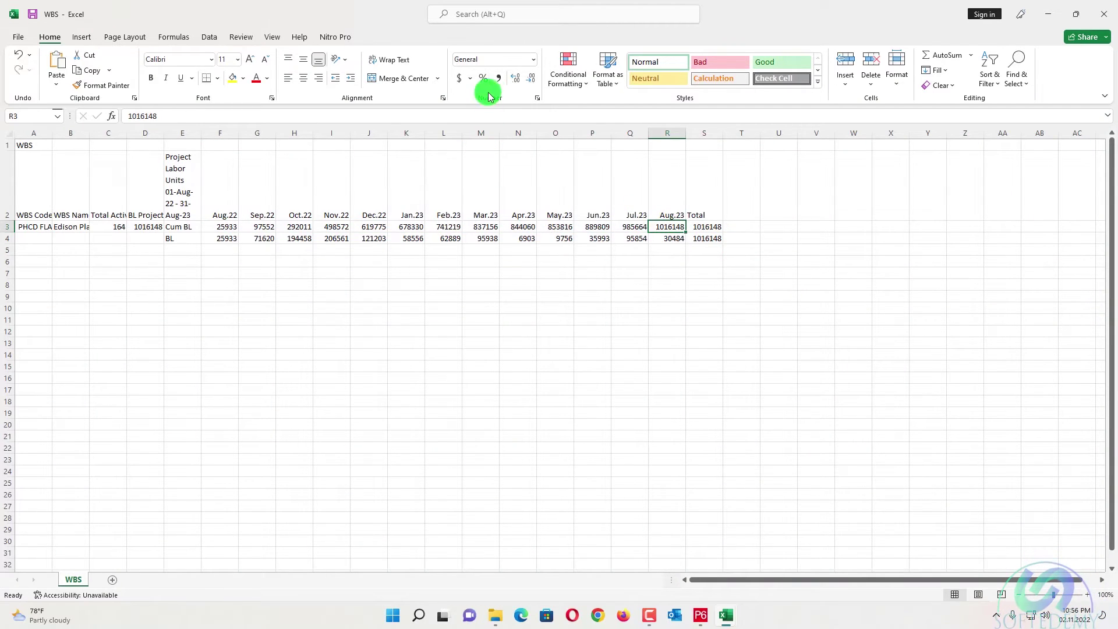
left_click(497, 78)
Step: Compare with the WBS export, then select and copy Sheet1's monthly values H2:T2
key("alt+Tab")
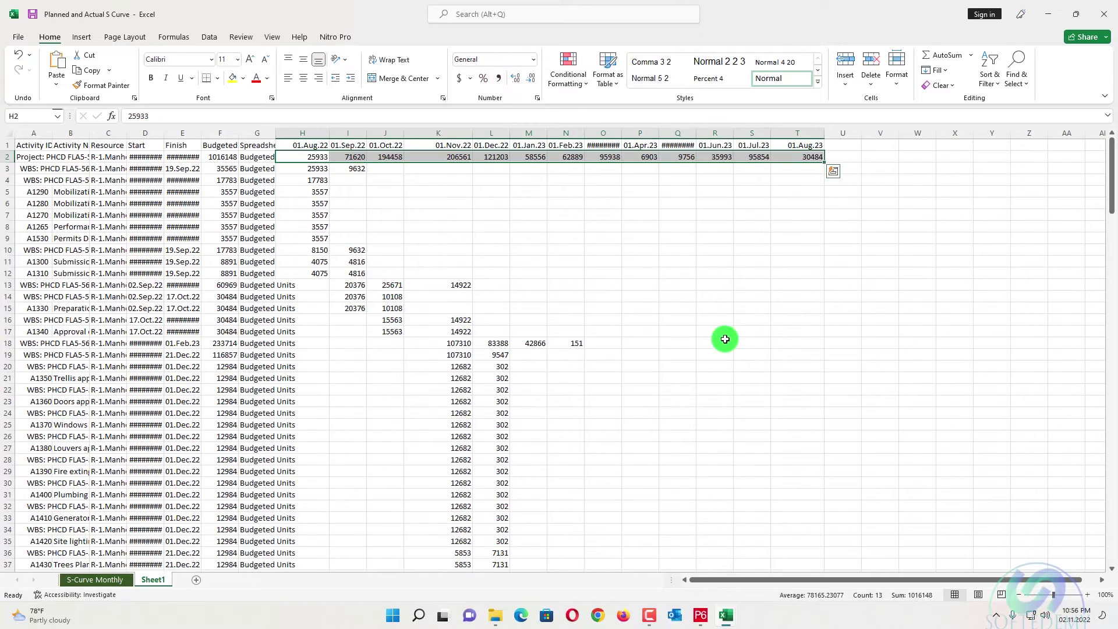
left_click(725, 339)
left_click_drag(321, 163, 843, 153)
left_click(857, 191)
left_click_drag(304, 162, 810, 158)
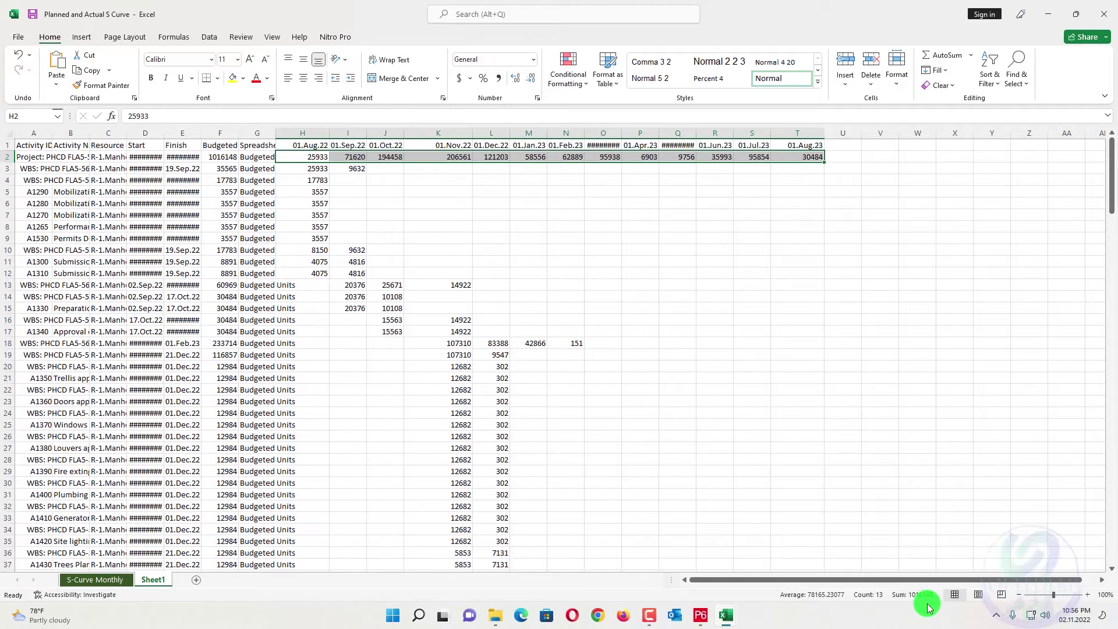
key("alt+Tab")
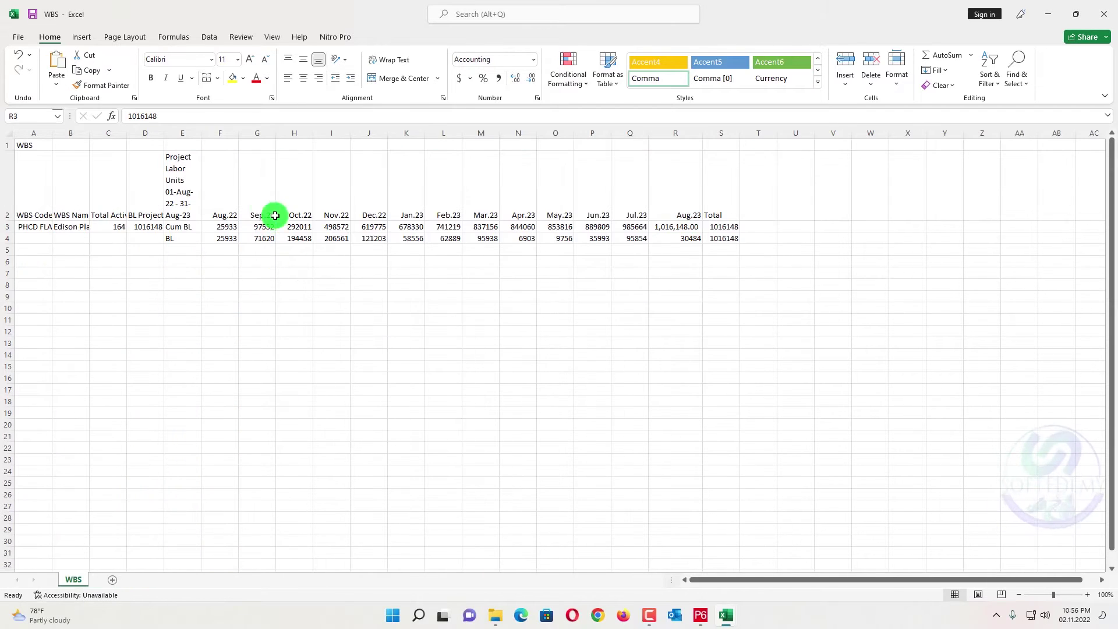
key("alt+Tab")
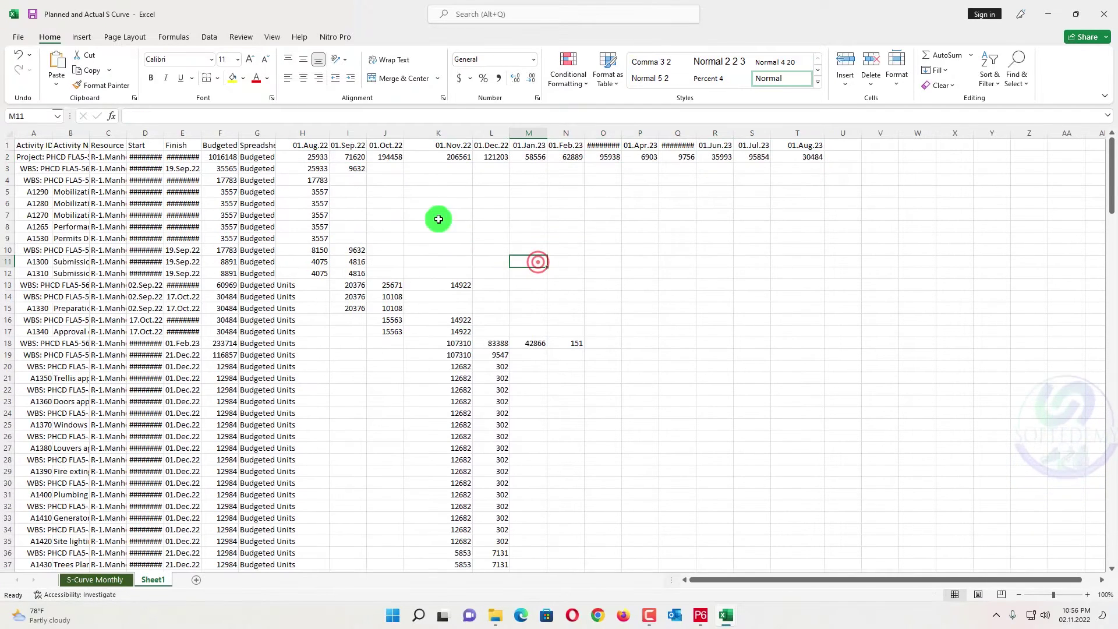
left_click_drag(303, 157, 795, 155)
key("ctrl+c")
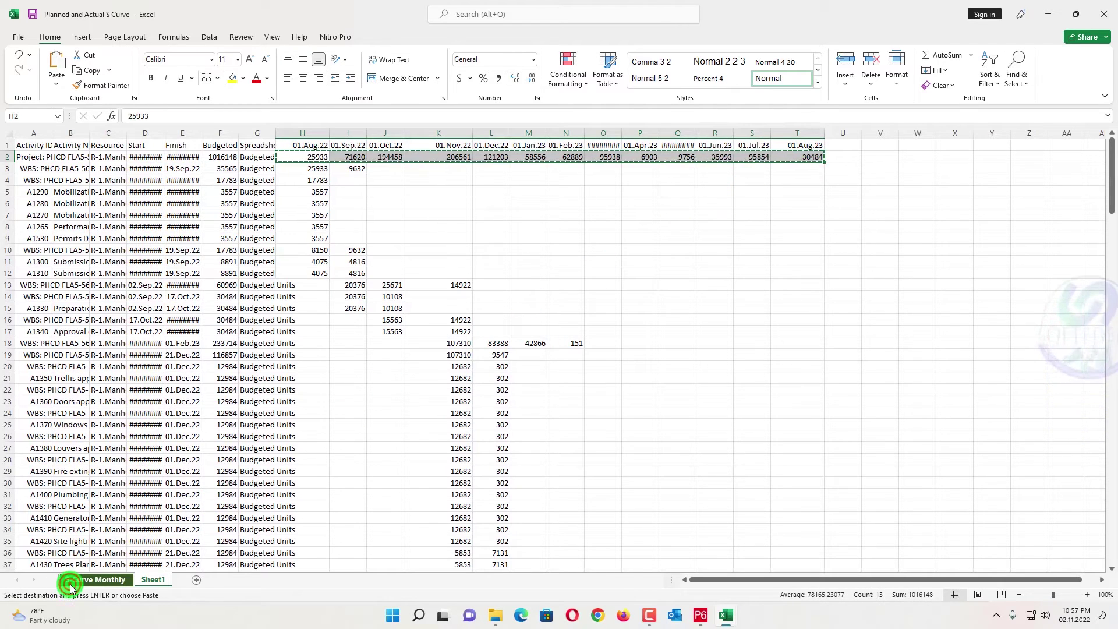
Step: Unhide the hidden Org_Planned rows on the S-Curve Monthly sheet
left_click(95, 580)
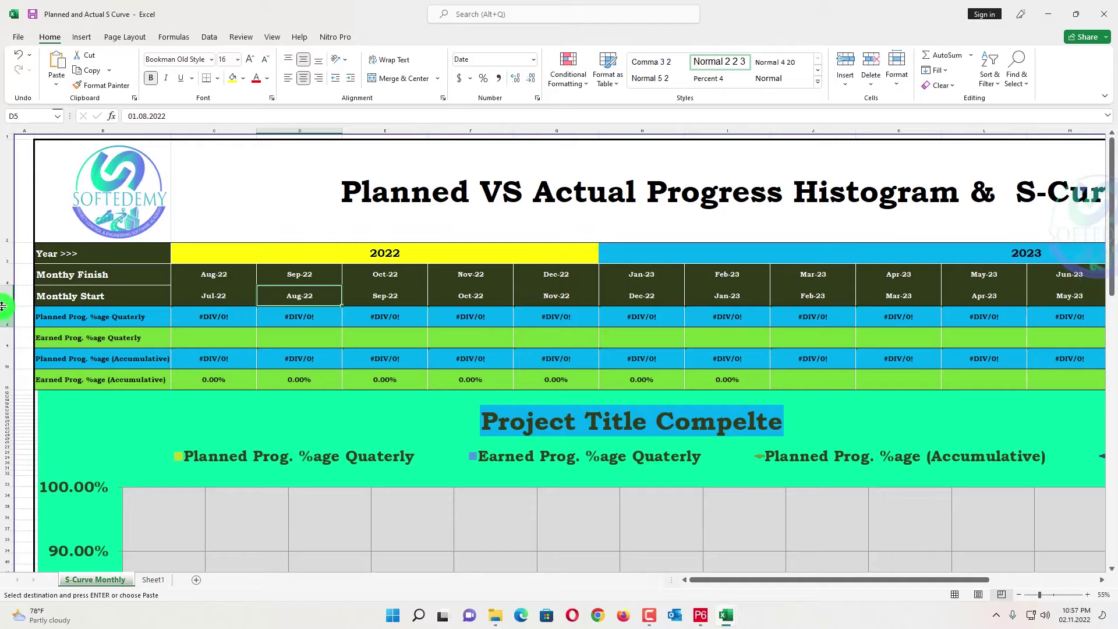
left_click_drag(2, 305, 1, 317)
right_click(2, 317)
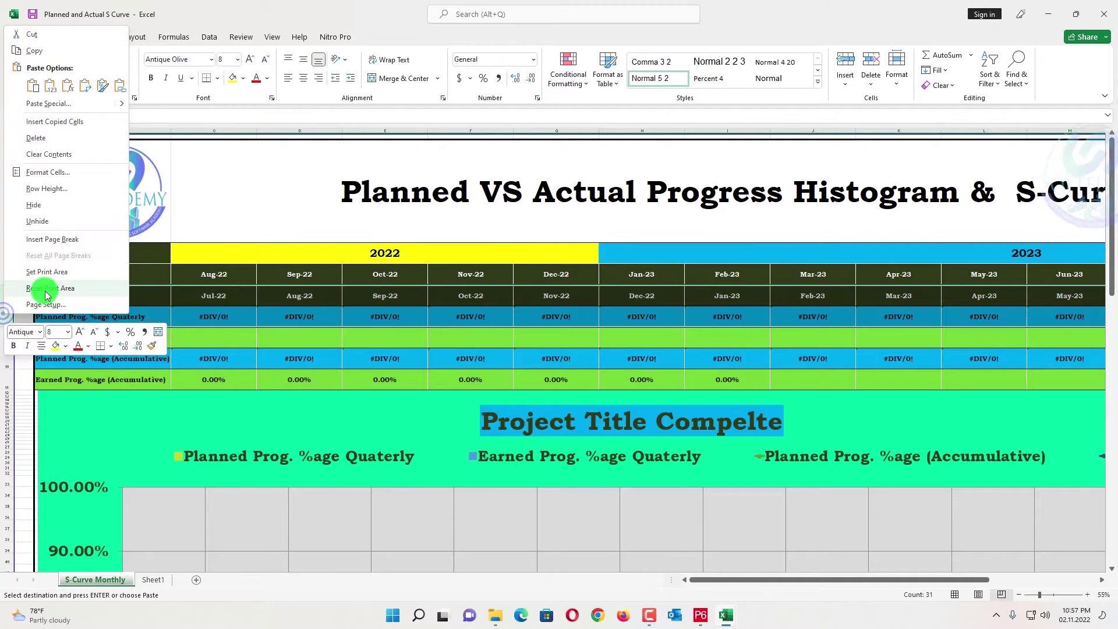
left_click(53, 220)
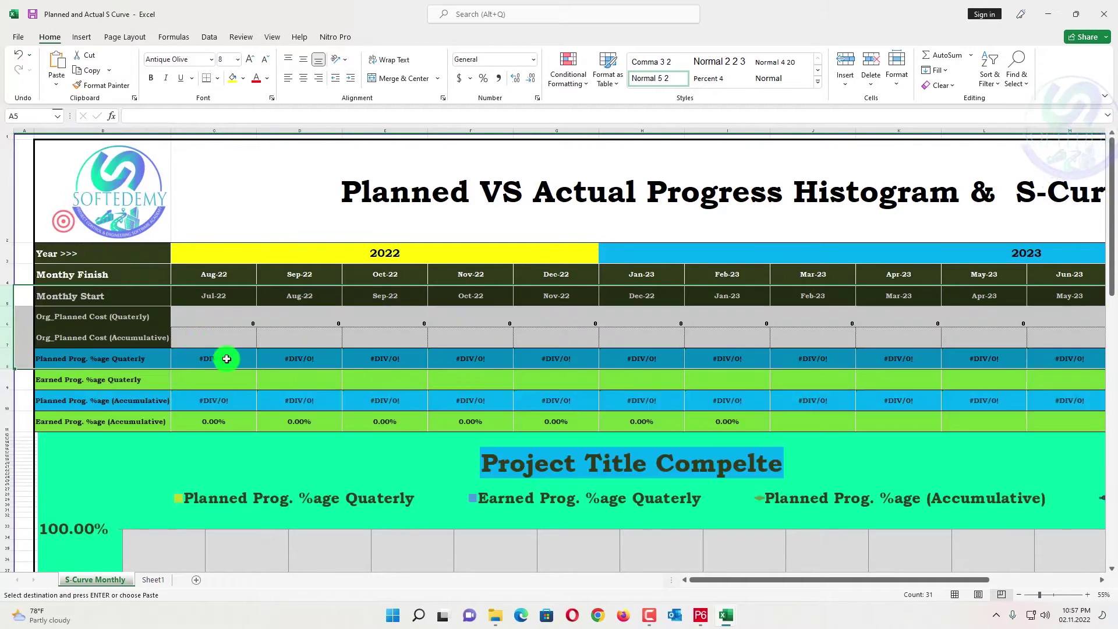
left_click(288, 336)
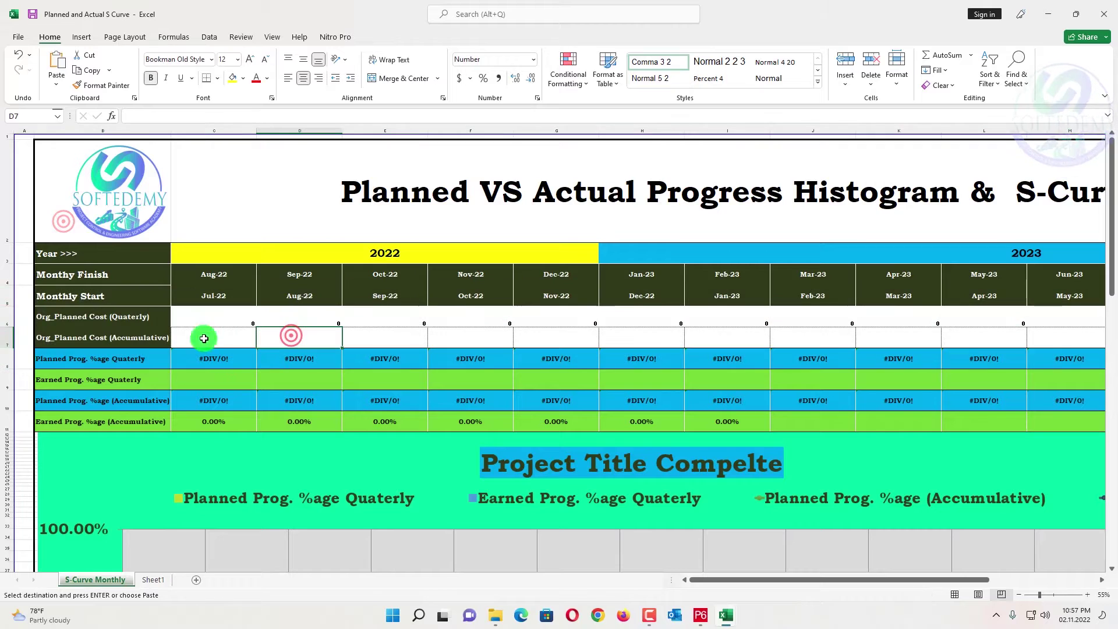
Step: Relabel B6 as 'Org_Planned Unit (Monthly)'
double_click(122, 319)
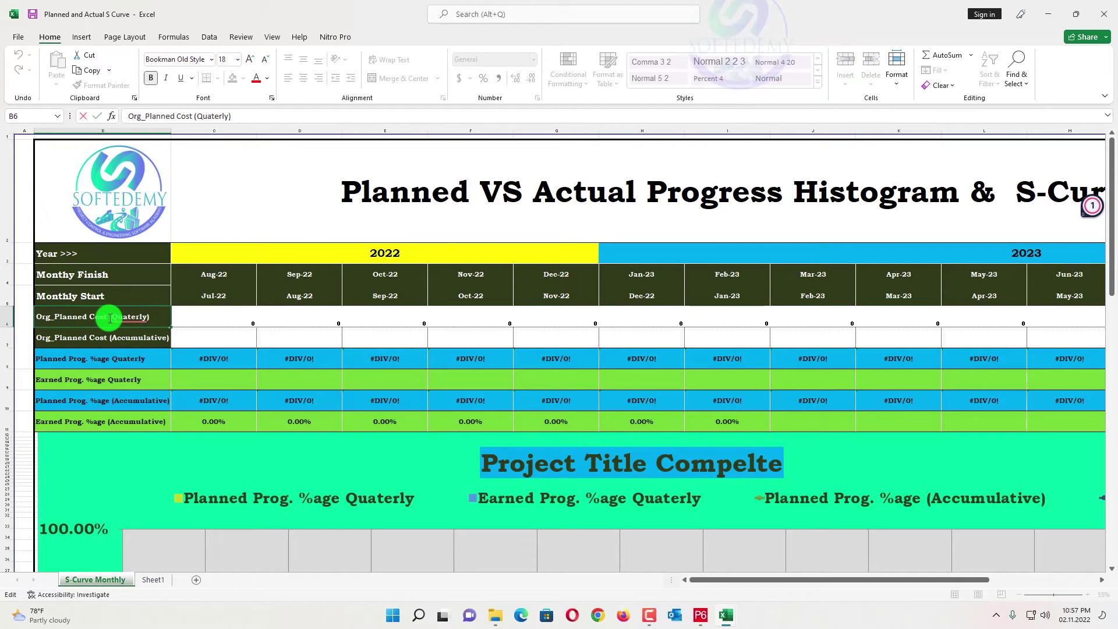
key("BackSpace")
key("BackSpace")
key("BackSpace")
key("BackSpace")
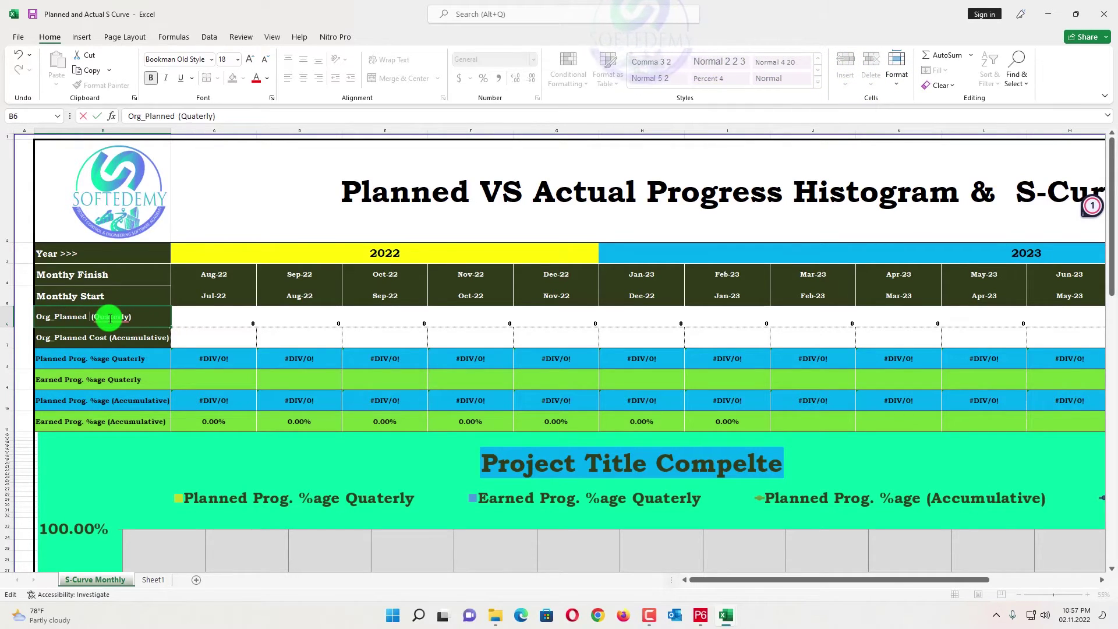
type("Uniy")
key("BackSpace")
type("t")
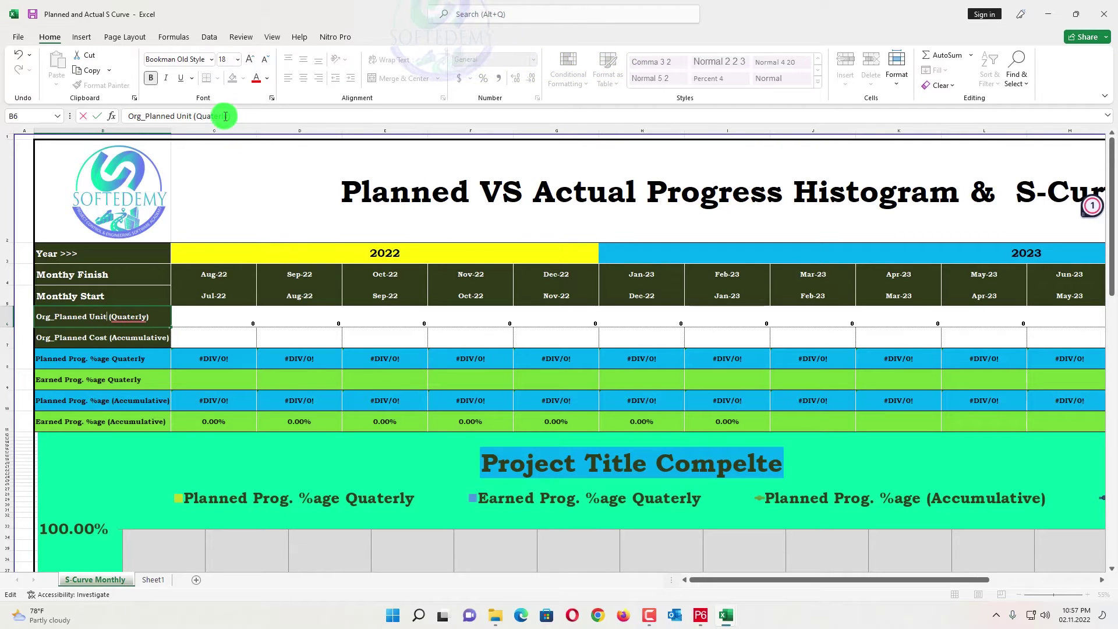
left_click_drag(227, 116, 201, 117)
type("Monthly)")
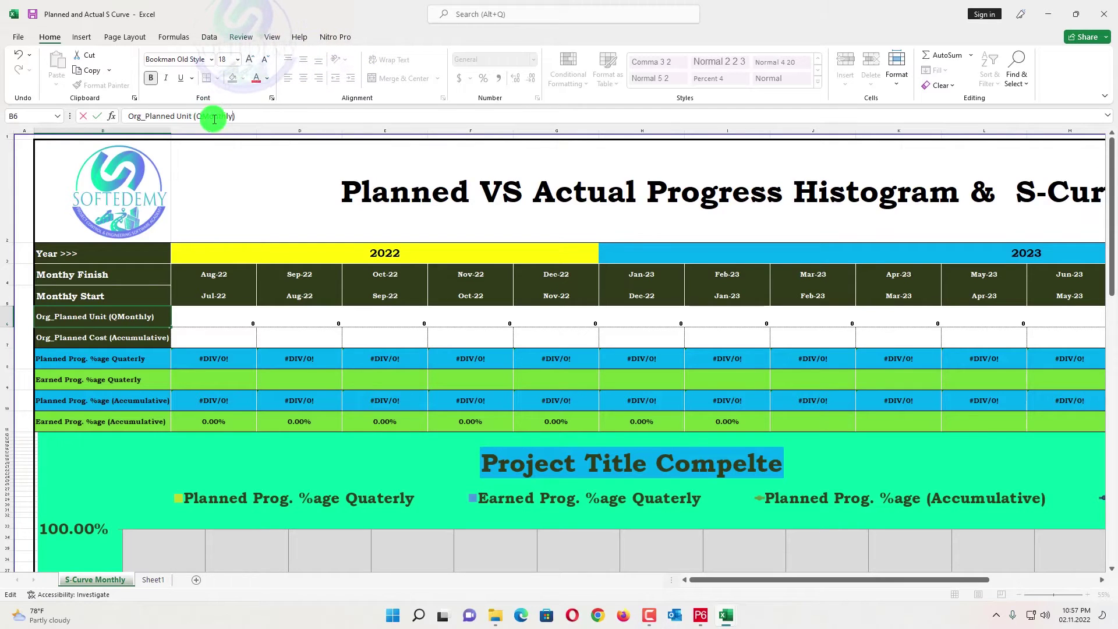
left_click(205, 116)
key("BackSpace")
Step: Change the B7 label to 'Org_Planned Unit (Accumulative)'
left_click(97, 342)
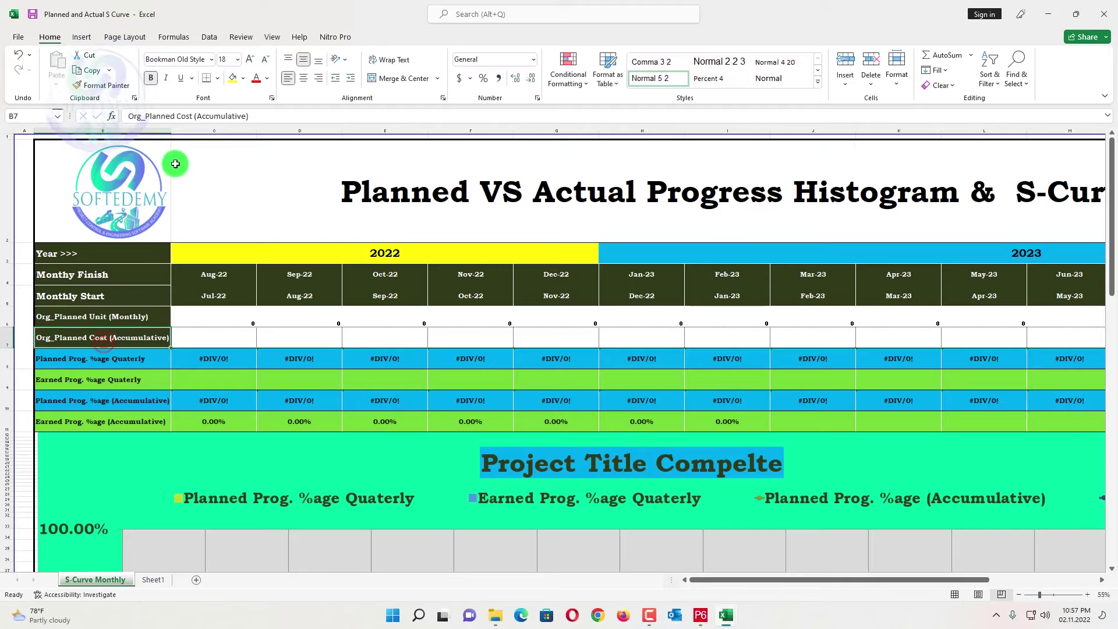
left_click(182, 116)
type("Unit")
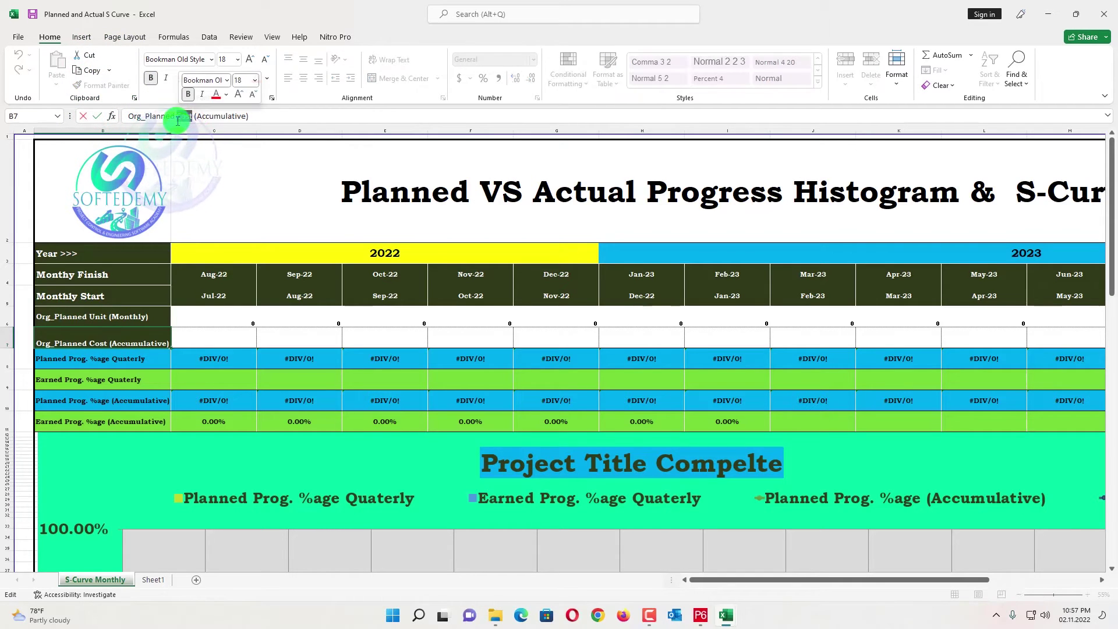
key("Return")
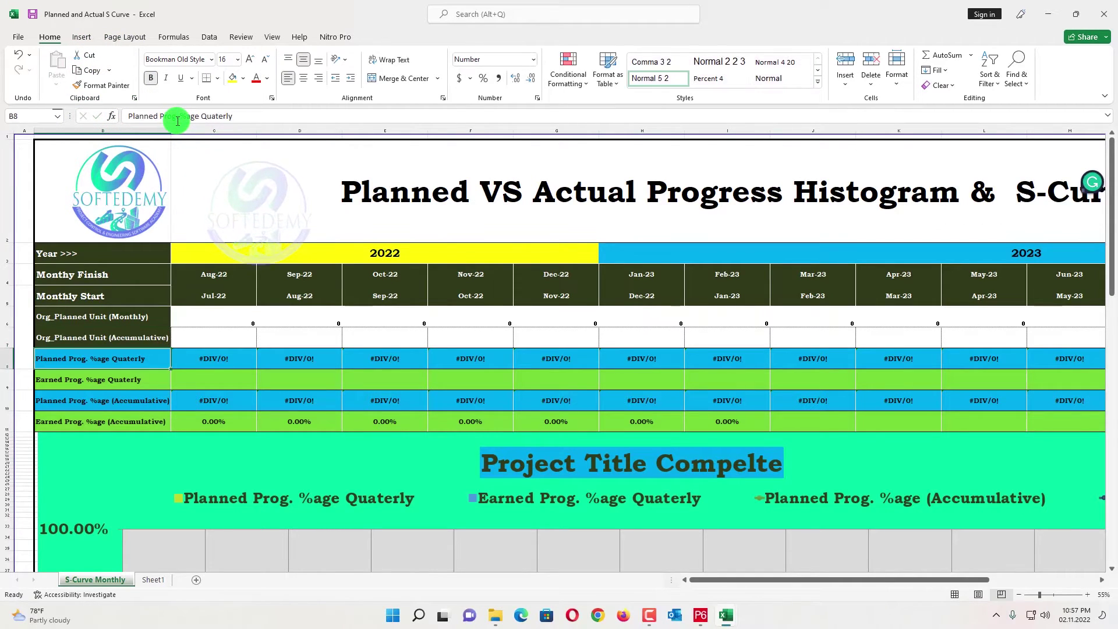
key("Up")
key("Up")
key("Right")
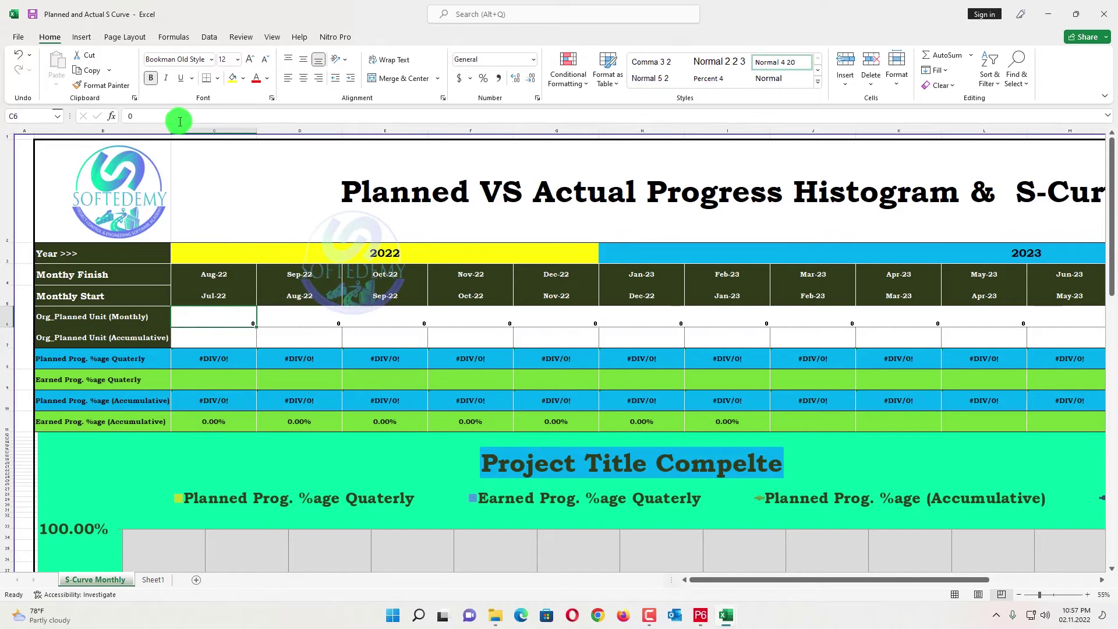
Step: Paste Sheet1's monthly units H2:T2 into row 6 of S-Curve Monthly starting at D6
left_click(146, 579)
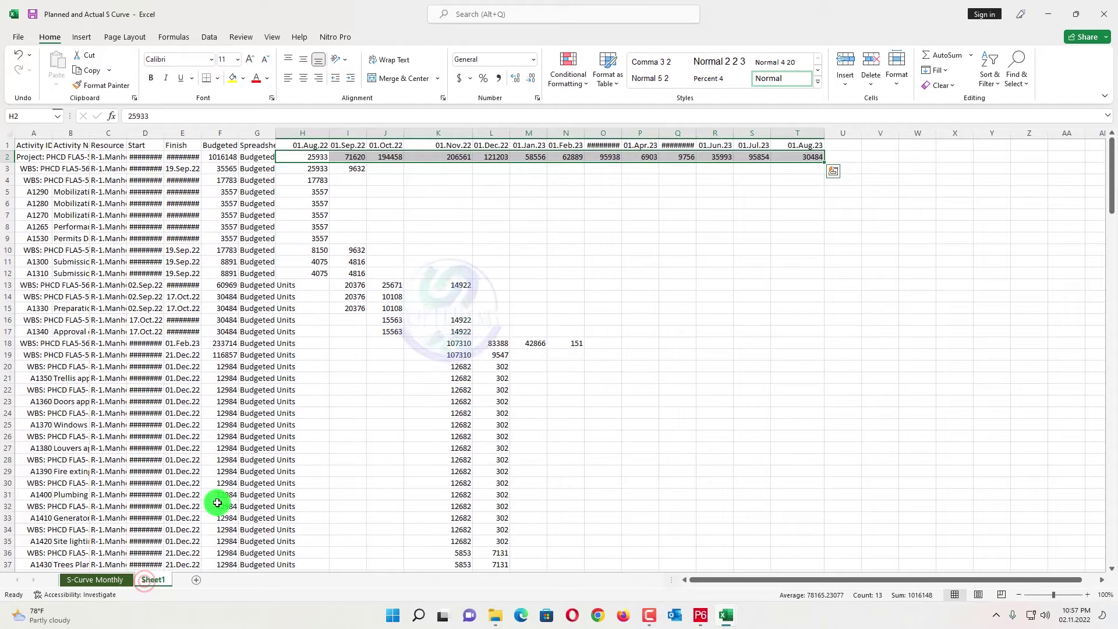
key("ctrl+c")
left_click(110, 577)
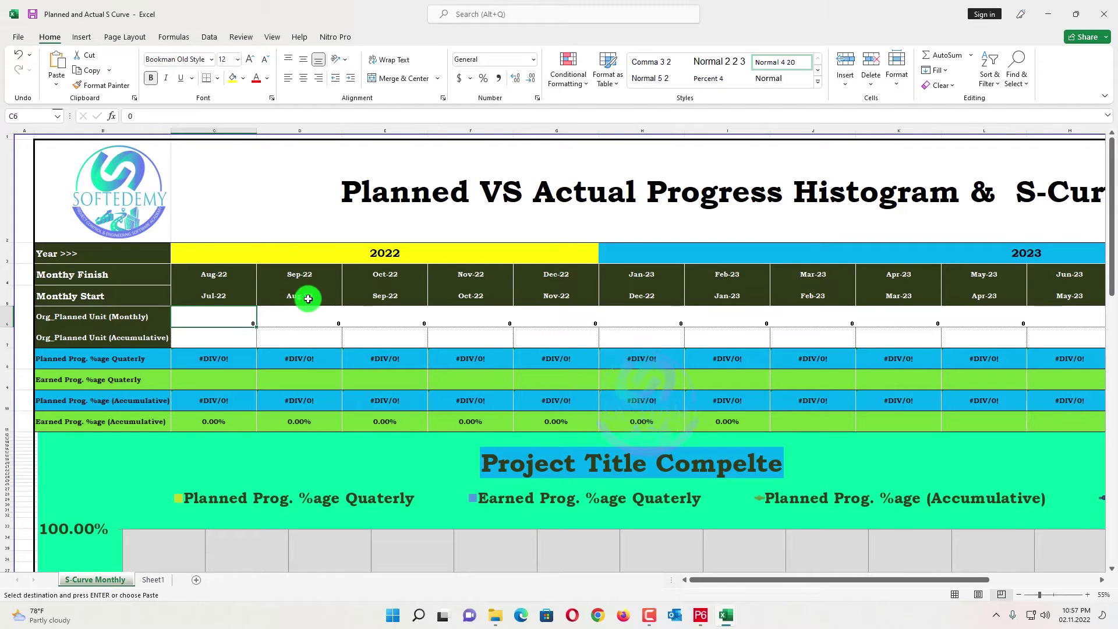
left_click(290, 324)
key("ctrl+v")
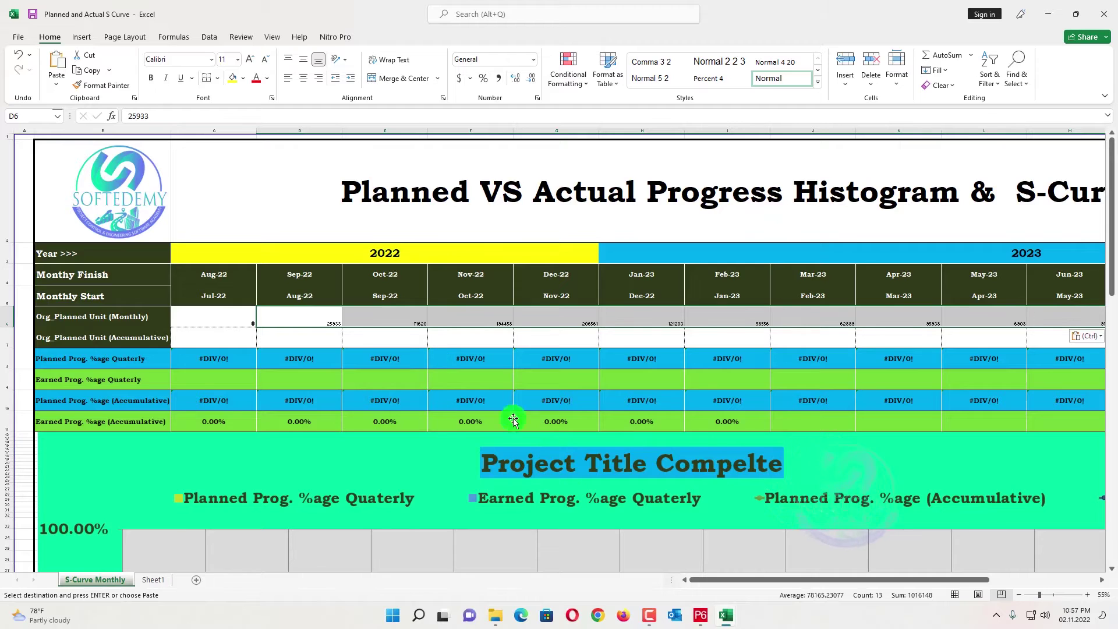
Step: Centre, middle-align and bold the pasted monthly planned unit values
left_click(304, 78)
left_click(302, 59)
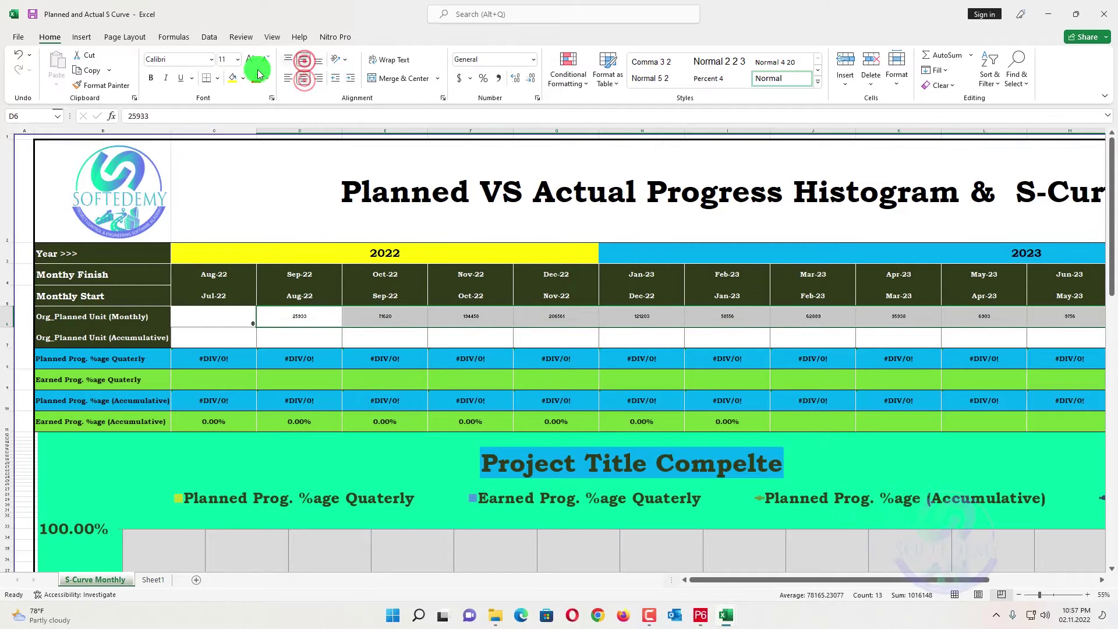
left_click(154, 80)
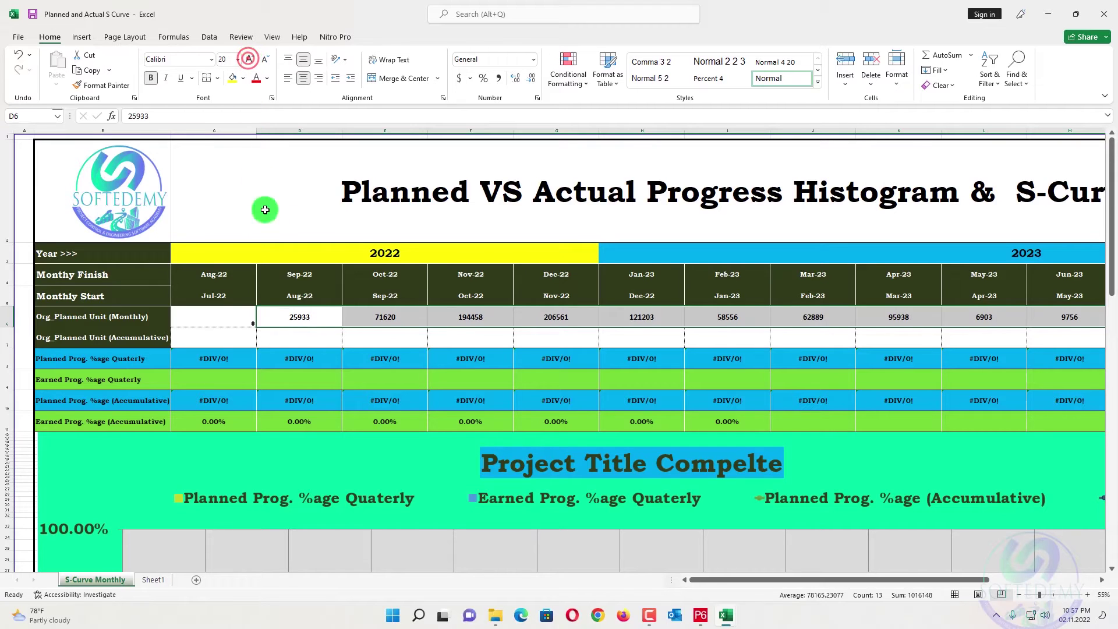
Step: Enter the running total =C7+D6 in D7 and fill it across row 7 to Oct-23
left_click(239, 339)
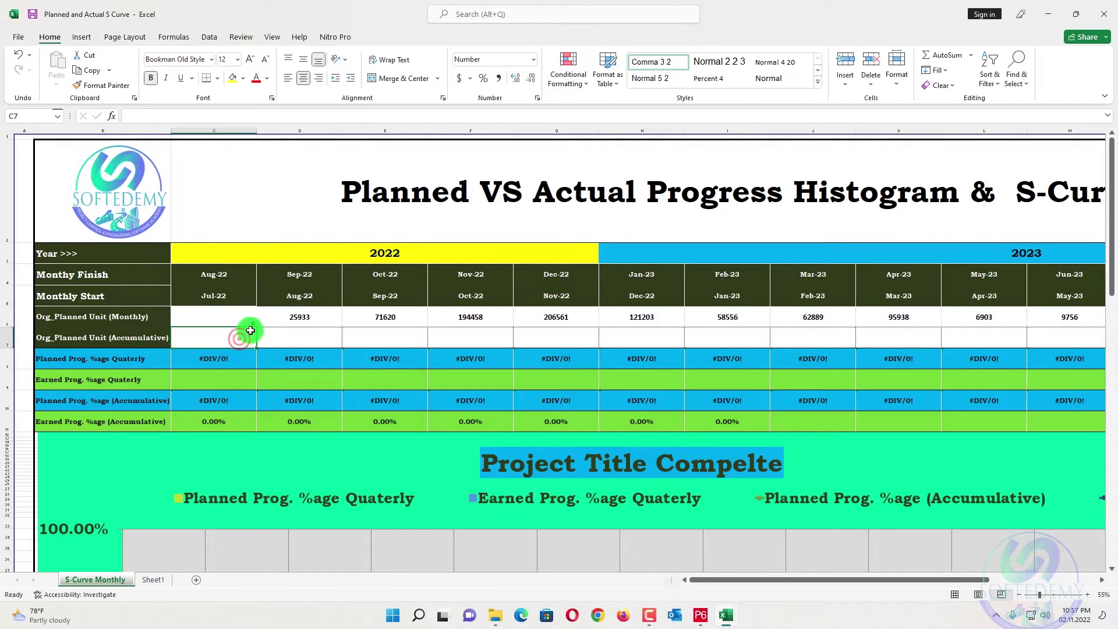
left_click(282, 337)
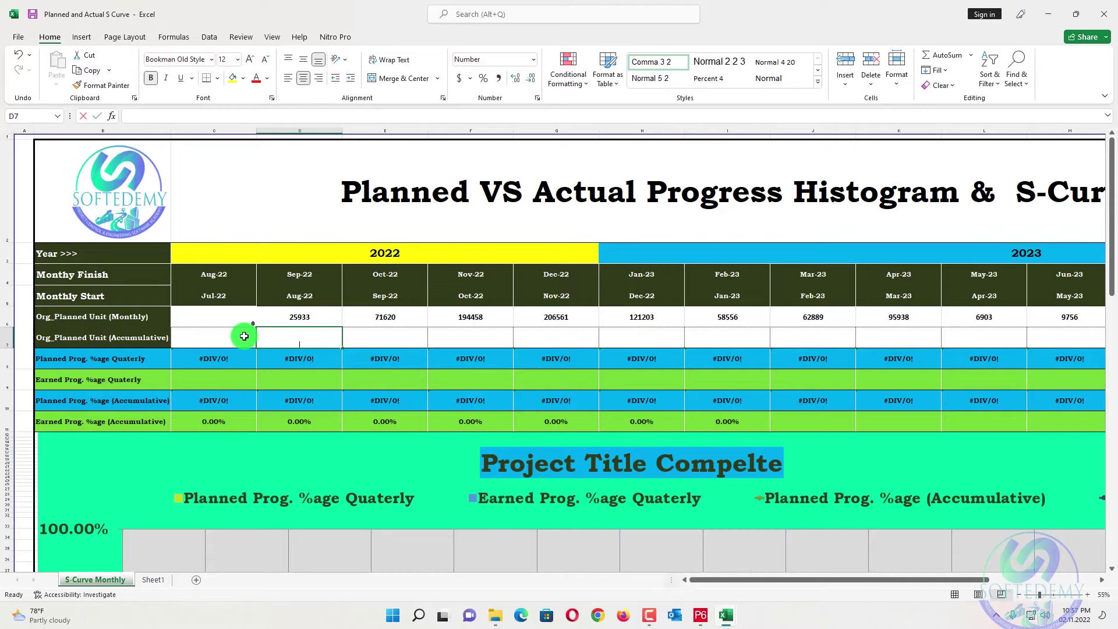
type("=")
left_click(236, 341)
type("+")
left_click(299, 317)
key("Return")
left_click(216, 341)
left_click(321, 338)
left_click_drag(343, 347, 1023, 333)
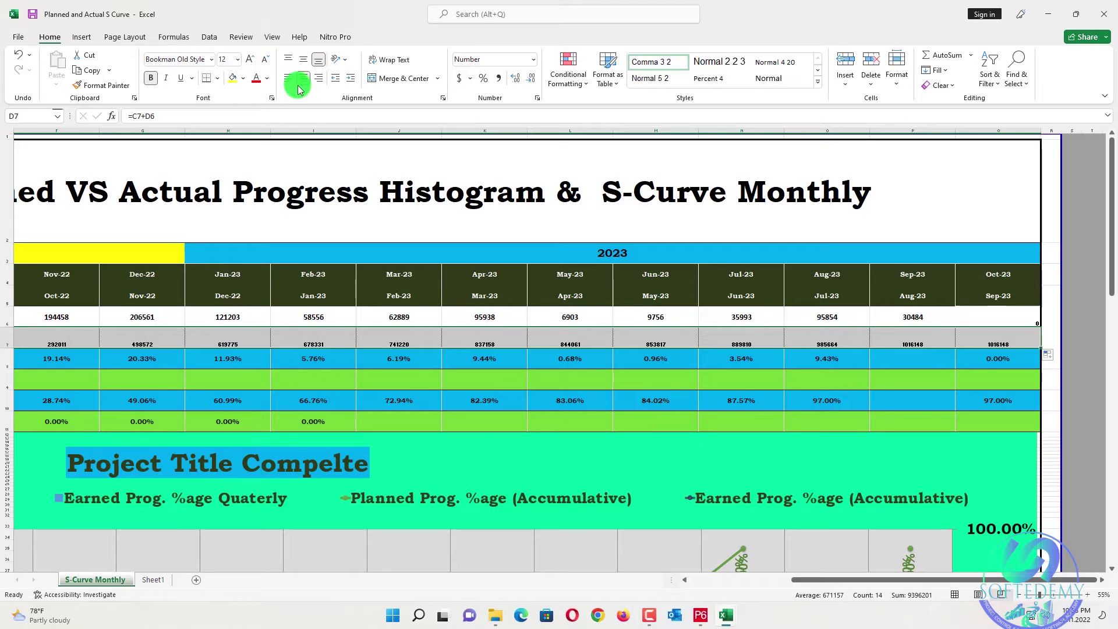
Step: Middle-align row 7 and enter 0 as the starting total in C7
left_click(303, 61)
scroll(688, 464, "left", 5)
left_click(205, 337)
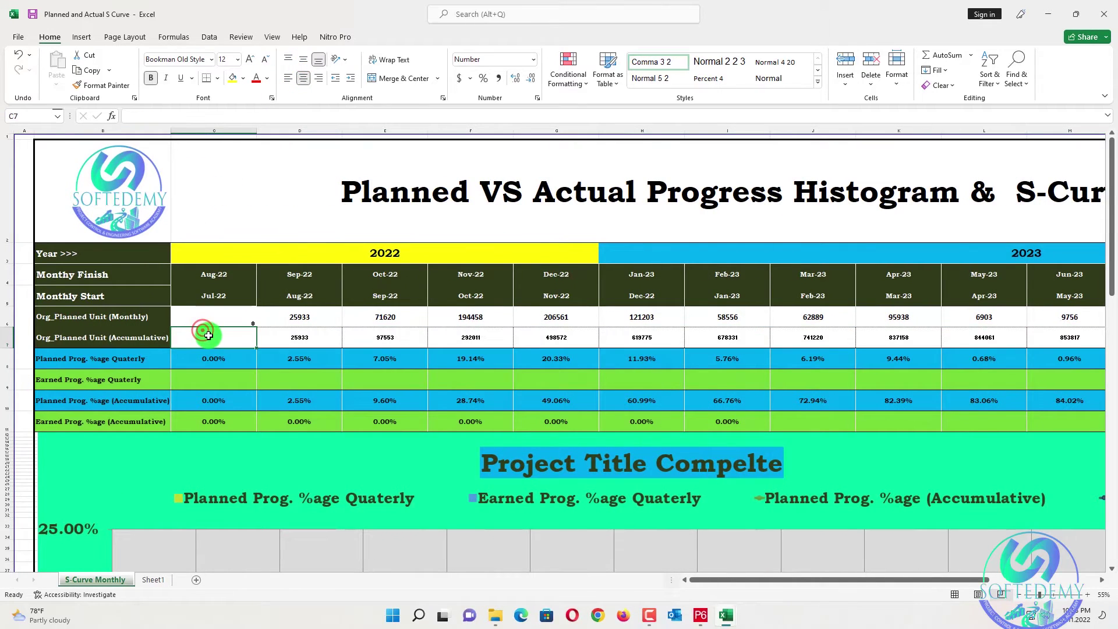
type("0")
key("Return")
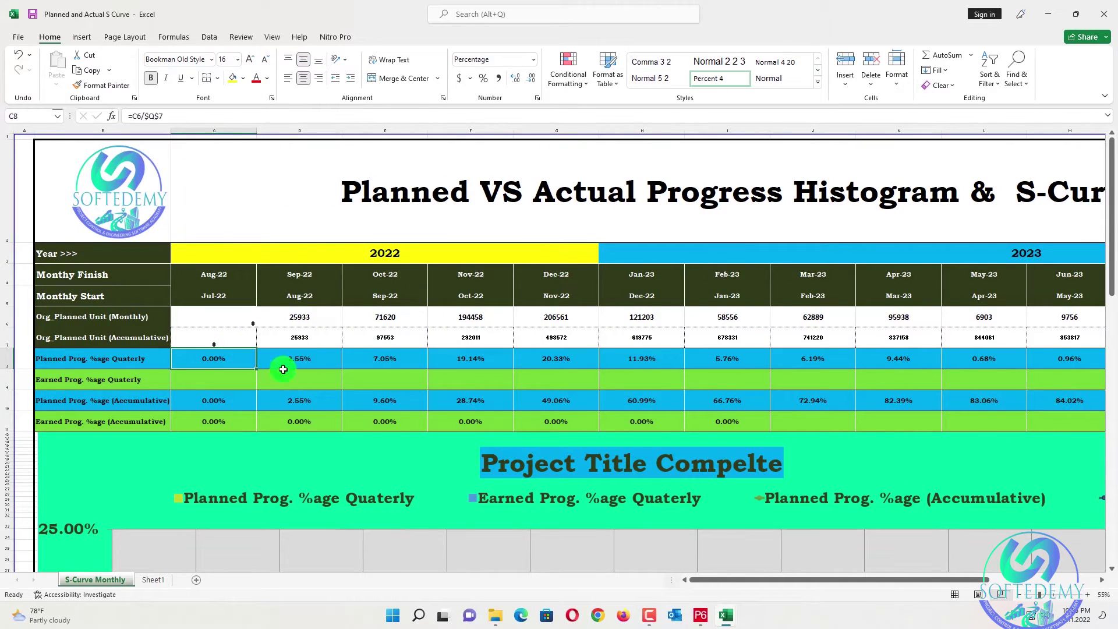
scroll(209, 436, "down", 12)
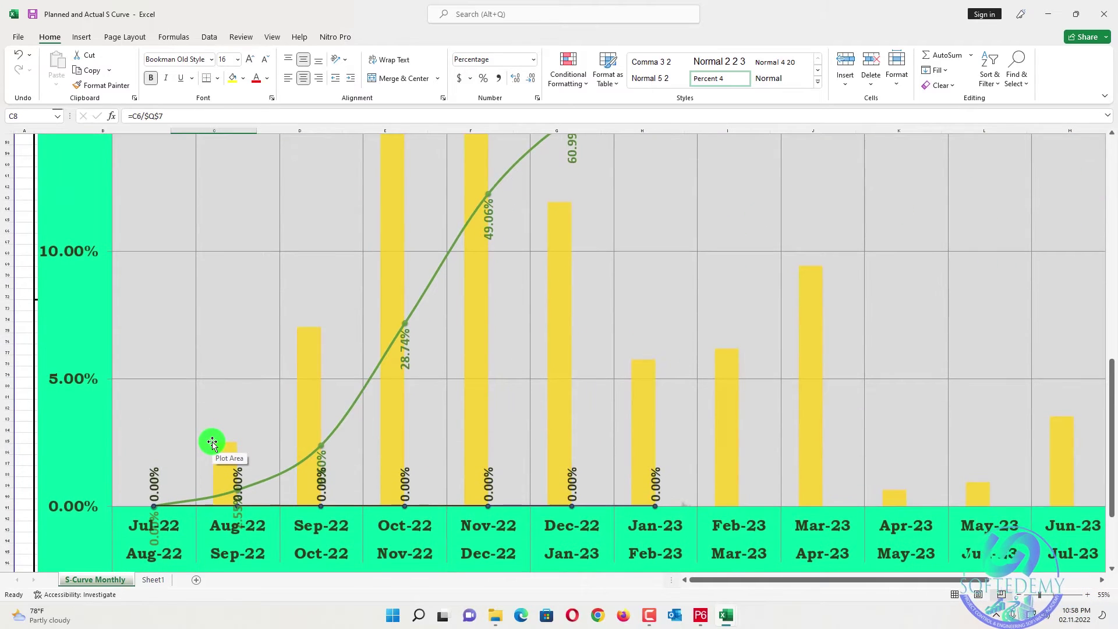
scroll(213, 444, "up", 10)
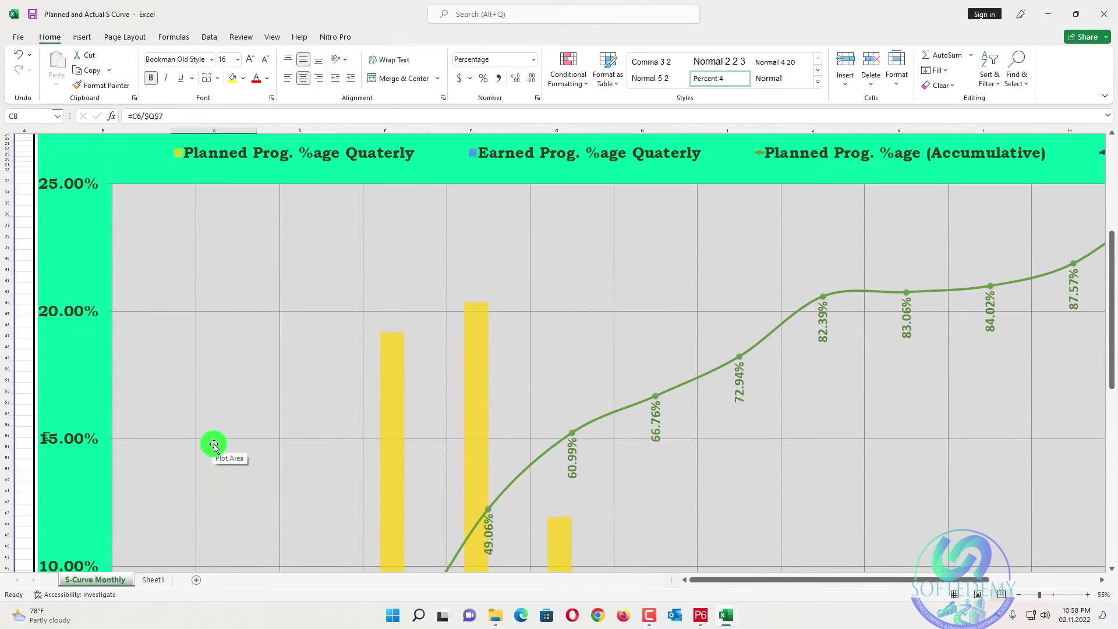
scroll(213, 444, "down", 2)
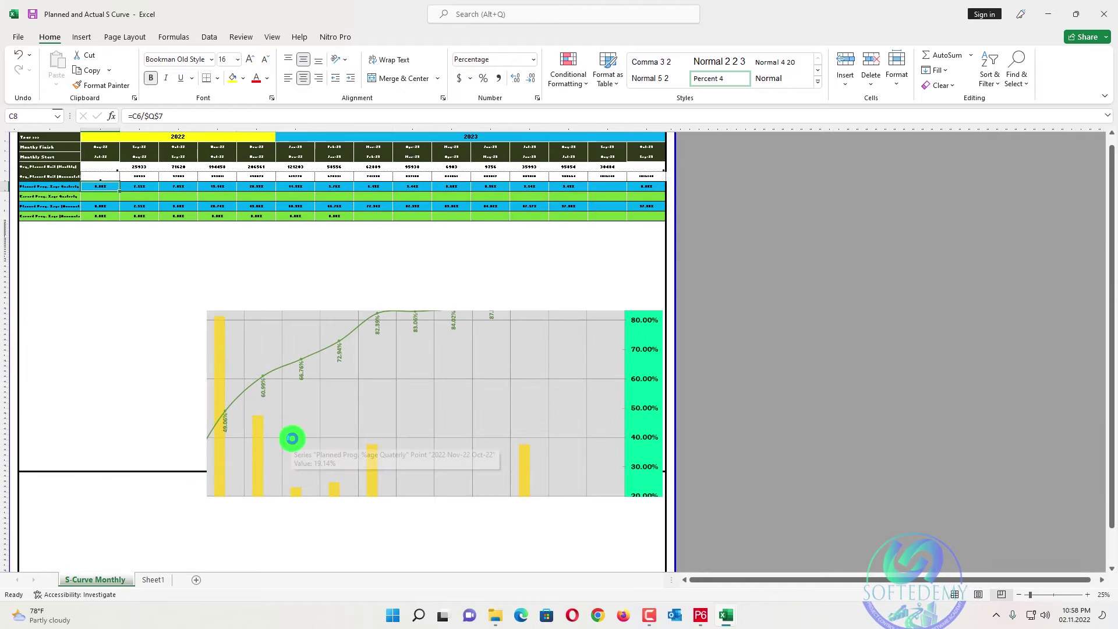
scroll(432, 332, "up", 1)
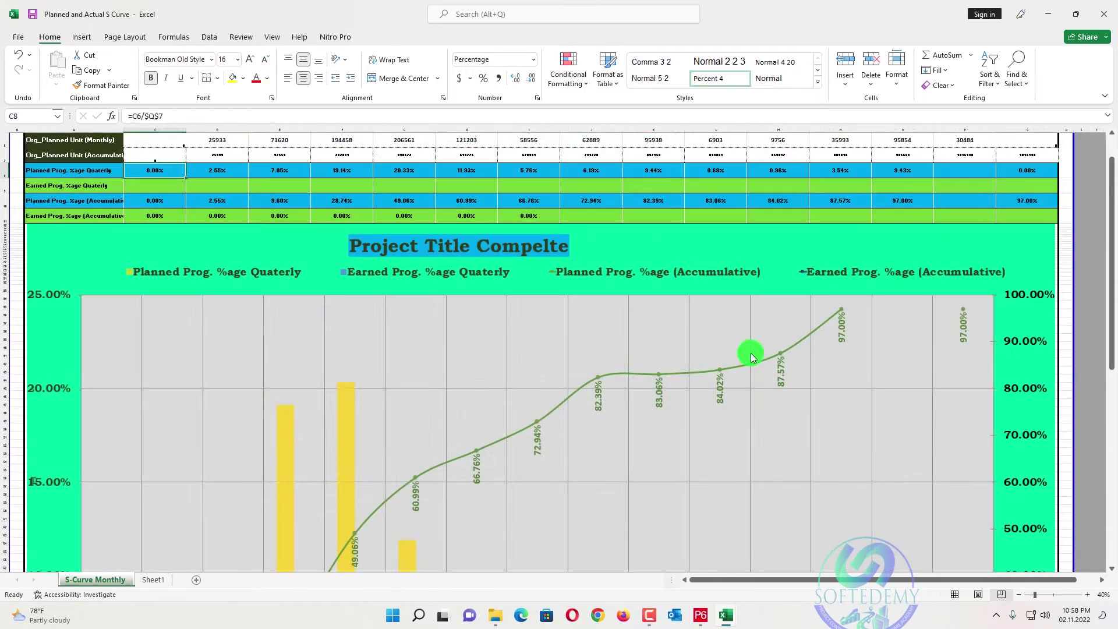
scroll(914, 319, "up", 3)
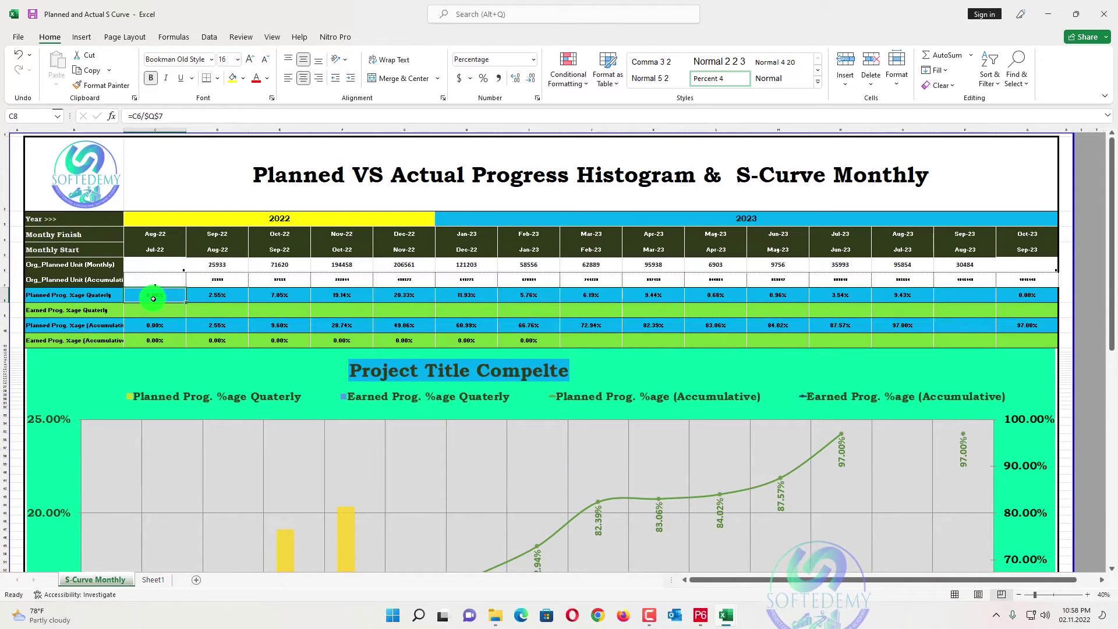
Step: Paste the monthly percentage formula =C6/$Q$7 across C8:Q8
left_click(181, 117)
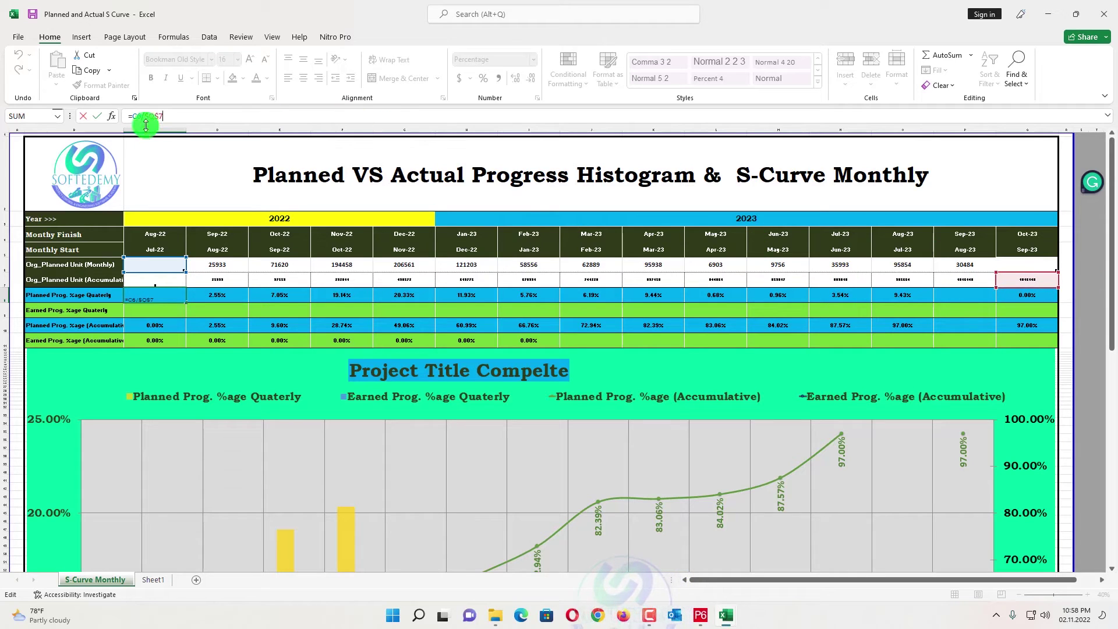
key("Return")
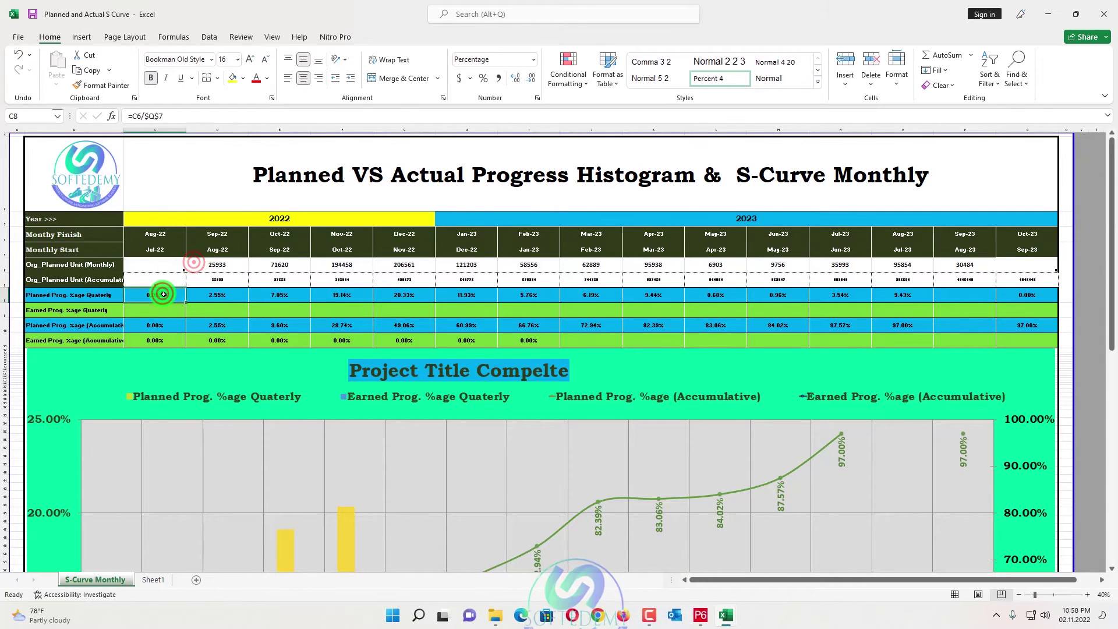
left_click(163, 294)
left_click_drag(154, 296, 1019, 294)
key("ctrl+v")
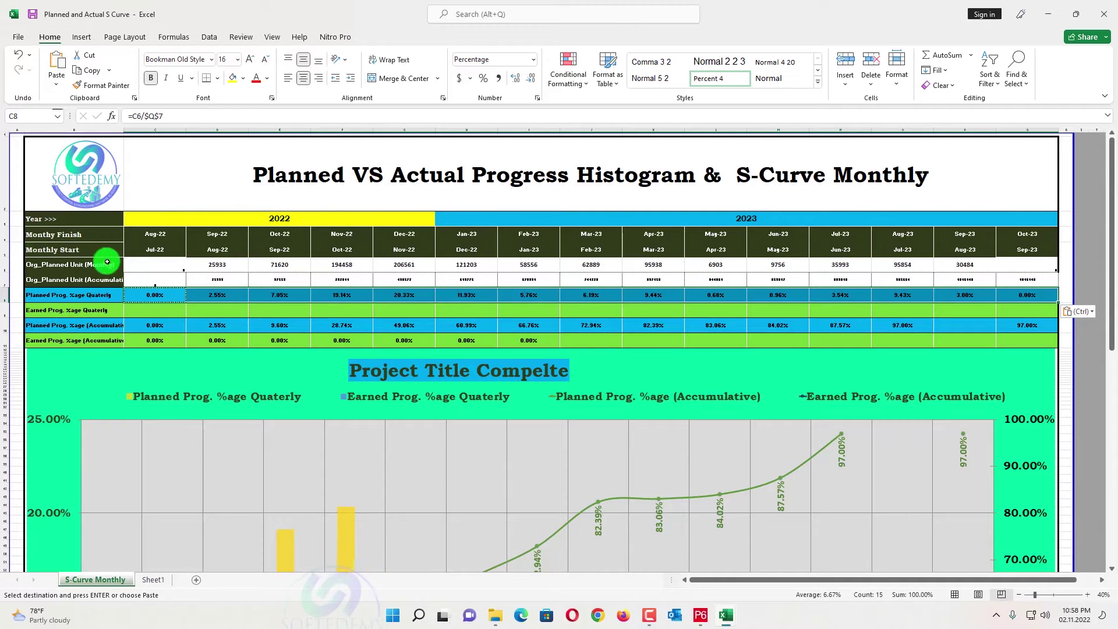
Step: Enter =C8 in C10 and =C10+D8 in D10, then fill row 10 through Oct-23
left_click(140, 325)
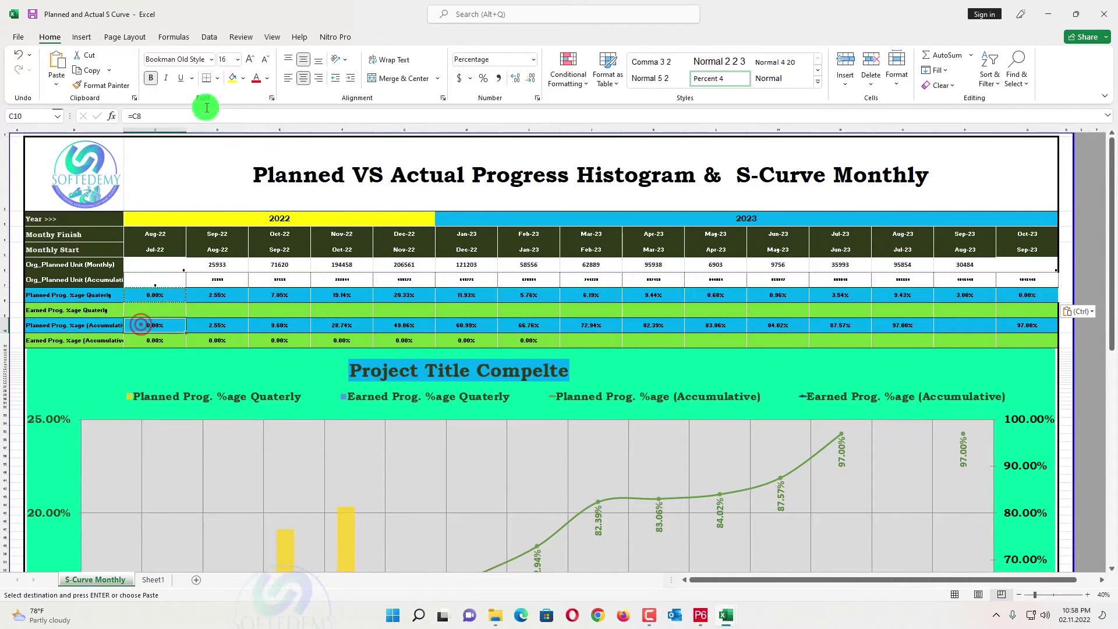
left_click(190, 114)
type("=")
left_click(157, 302)
key("Return")
left_click(200, 328)
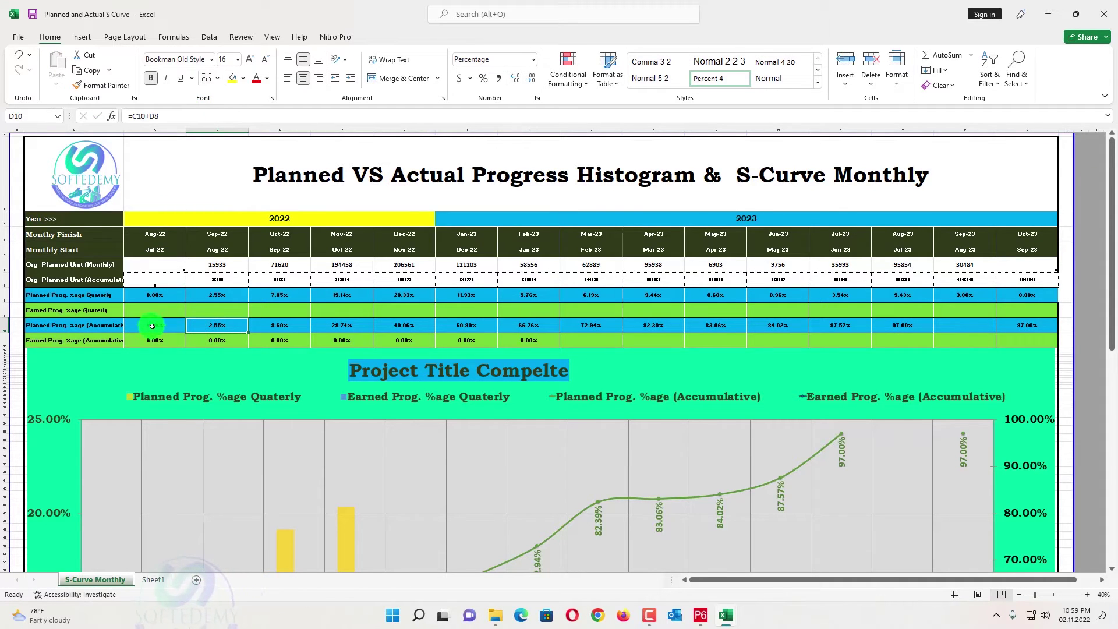
left_click(161, 111)
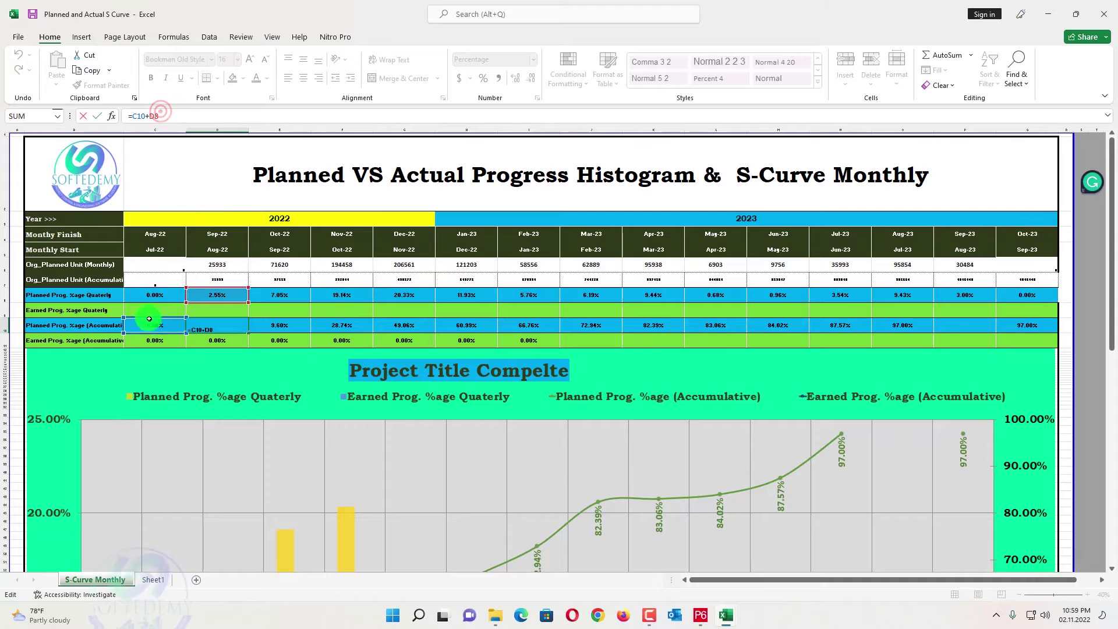
key("Return")
left_click(214, 326)
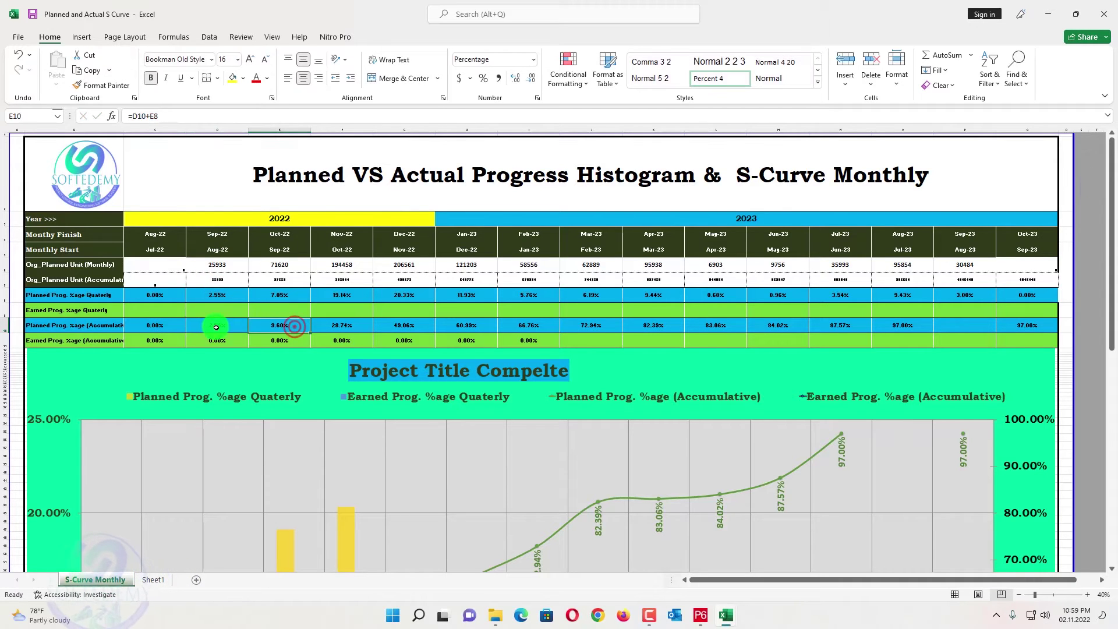
left_click_drag(247, 332, 953, 332)
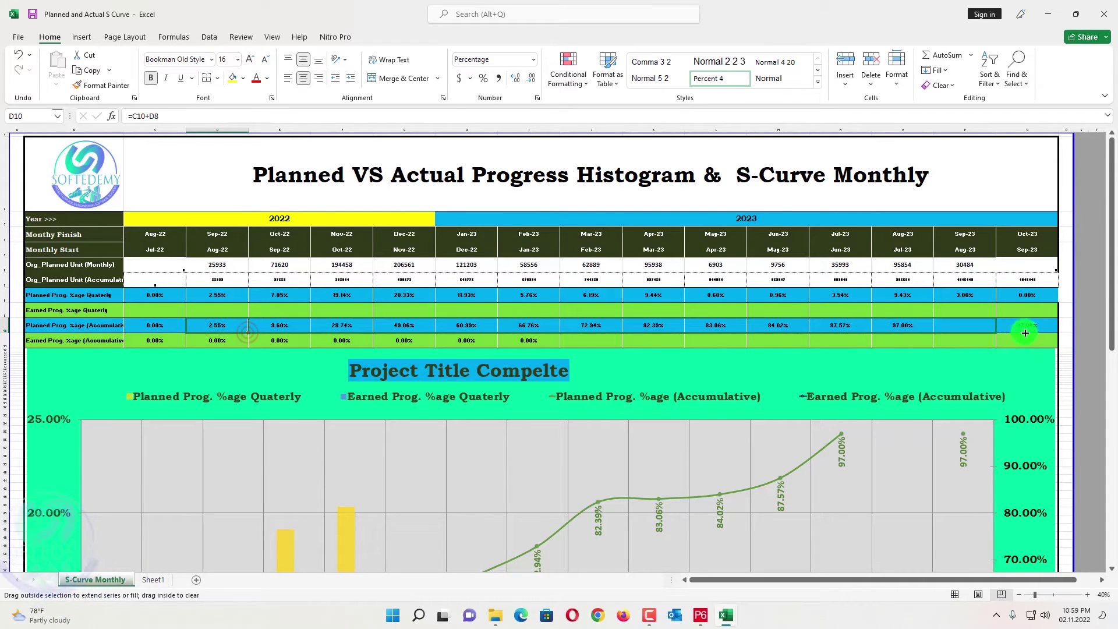
left_click_drag(1029, 332, 1030, 332)
scroll(671, 326, "down", 2)
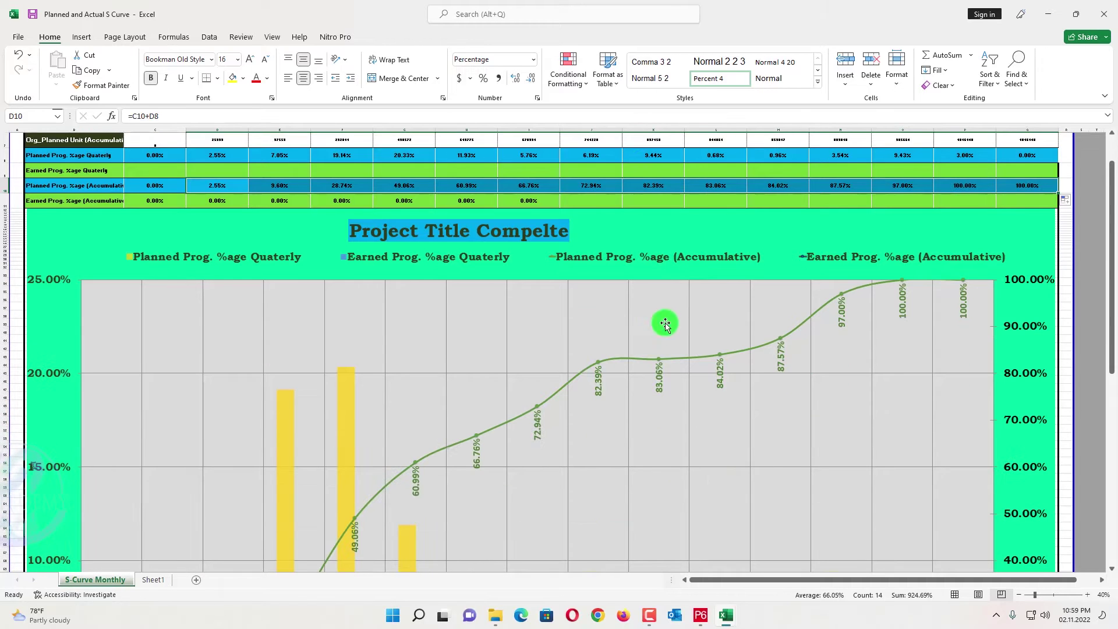
scroll(960, 295, "down", 3)
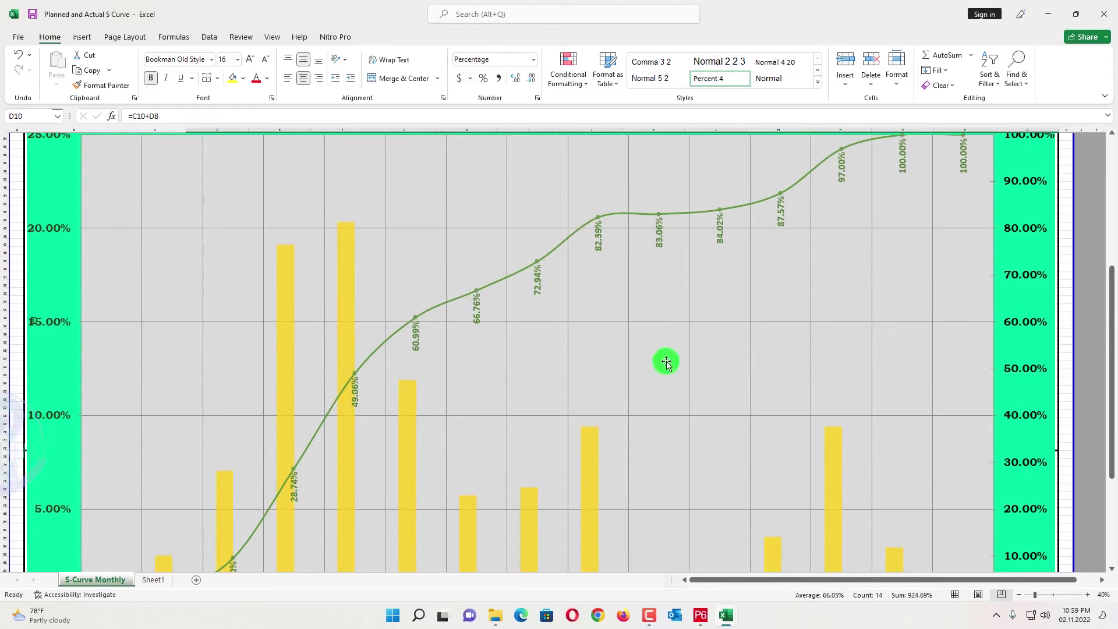
scroll(537, 375, "down", 1)
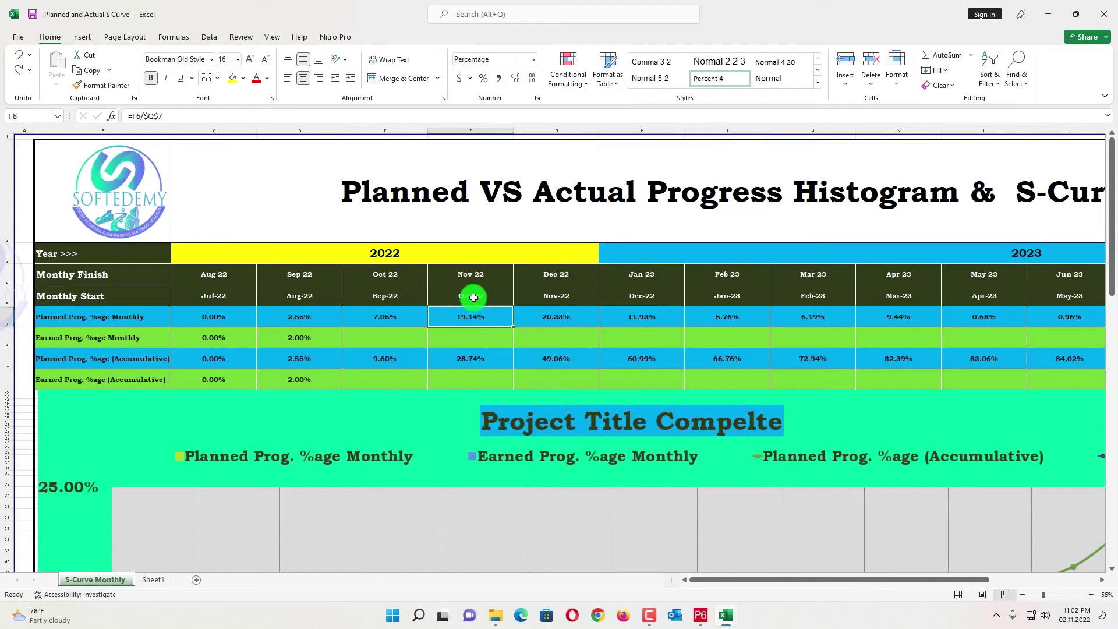
Step: Check the Nov-22 month dates and delete the Monthly Start row
left_click(470, 296)
left_click(469, 276)
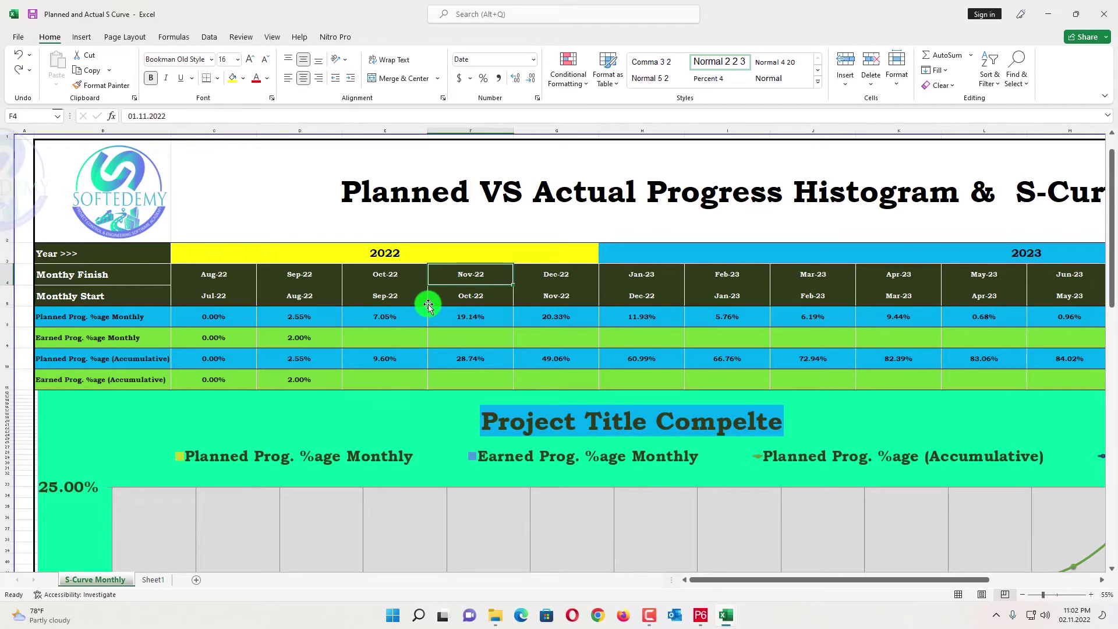
scroll(456, 290, "down", 15)
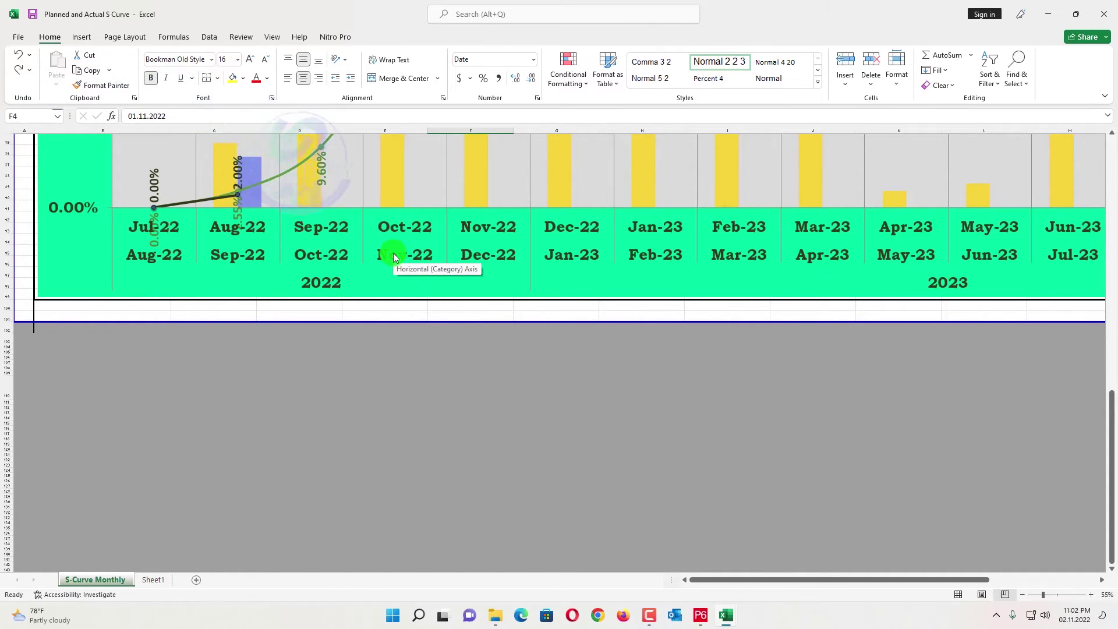
scroll(393, 256, "up", 20)
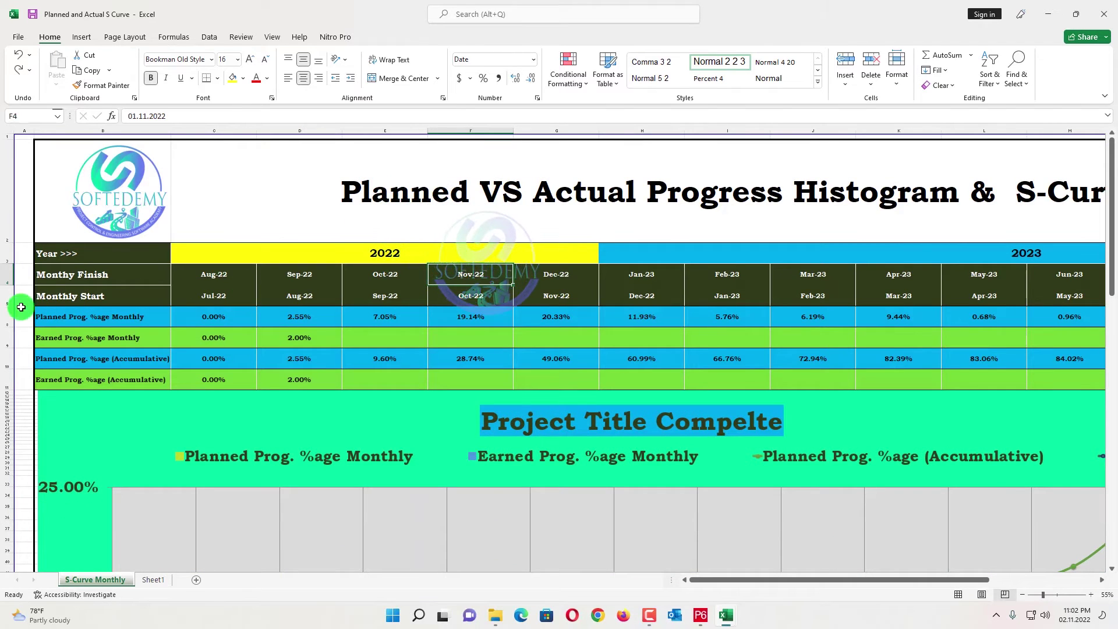
right_click(21, 307)
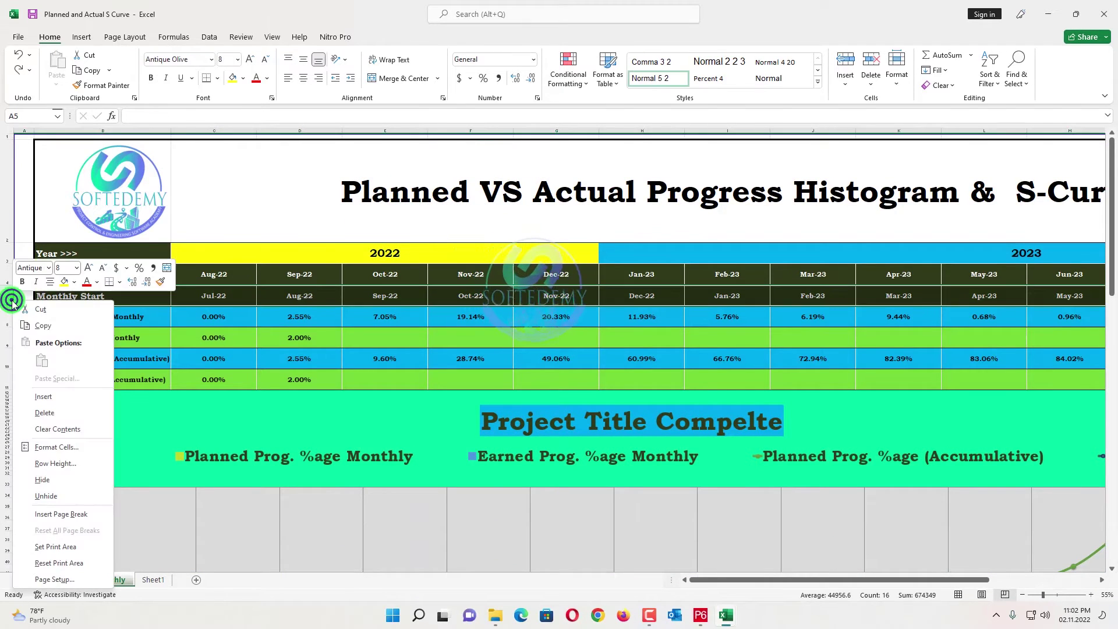
left_click(45, 416)
scroll(404, 382, "down", 20)
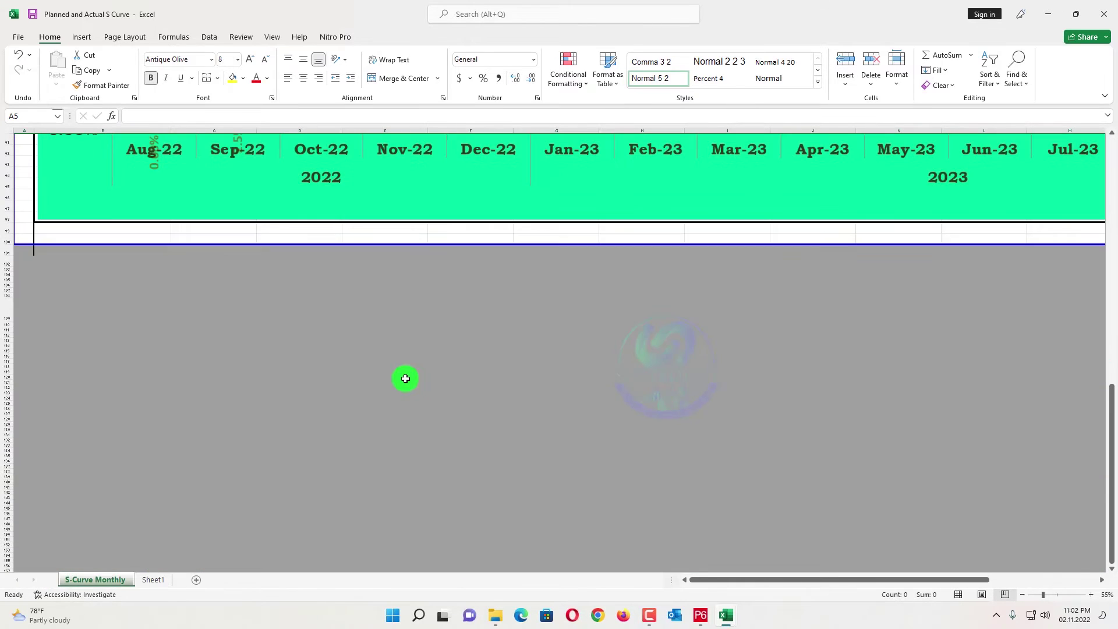
scroll(405, 378, "up", 4)
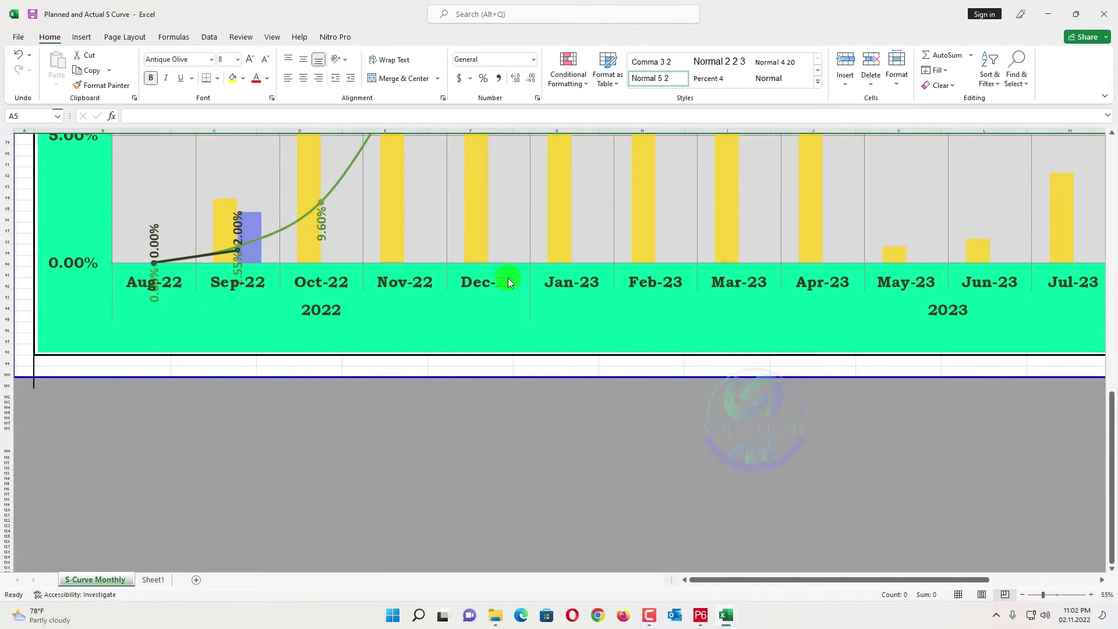
scroll(510, 283, "up", 15)
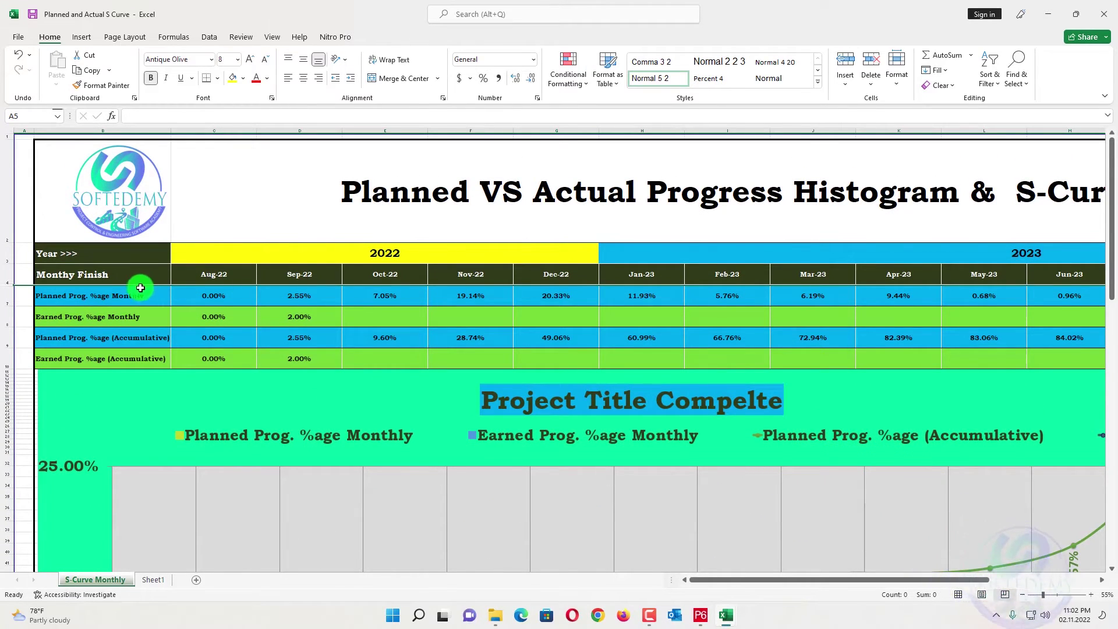
Step: Unhide the Org_Planned Unit rows to check the running-total formula, then hide them again
left_click_drag(9, 278, 8, 296)
right_click(8, 295)
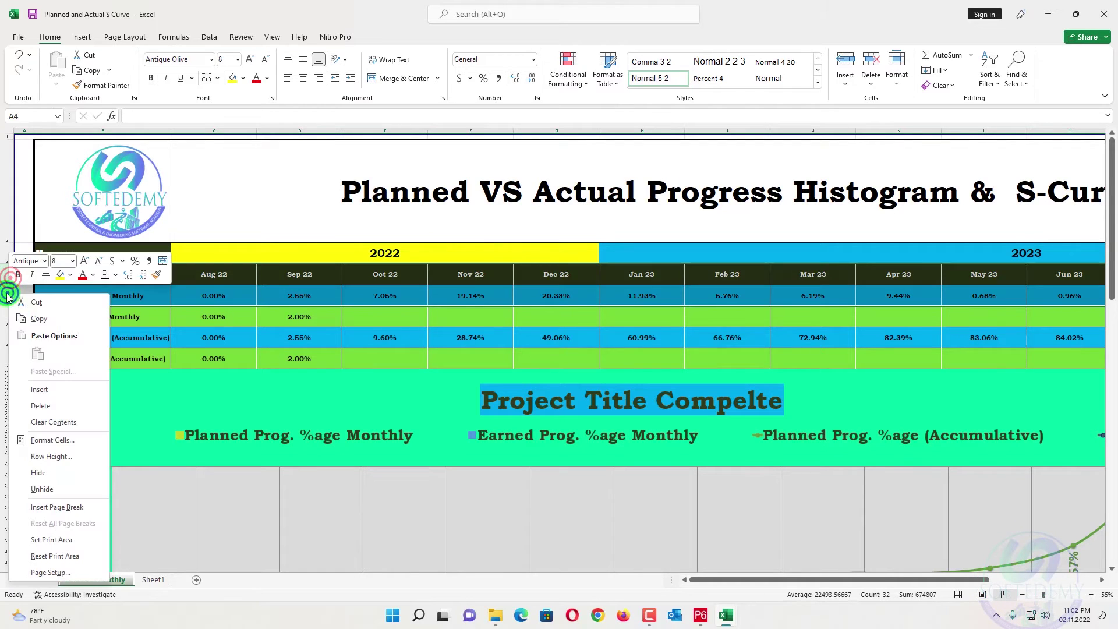
left_click(53, 490)
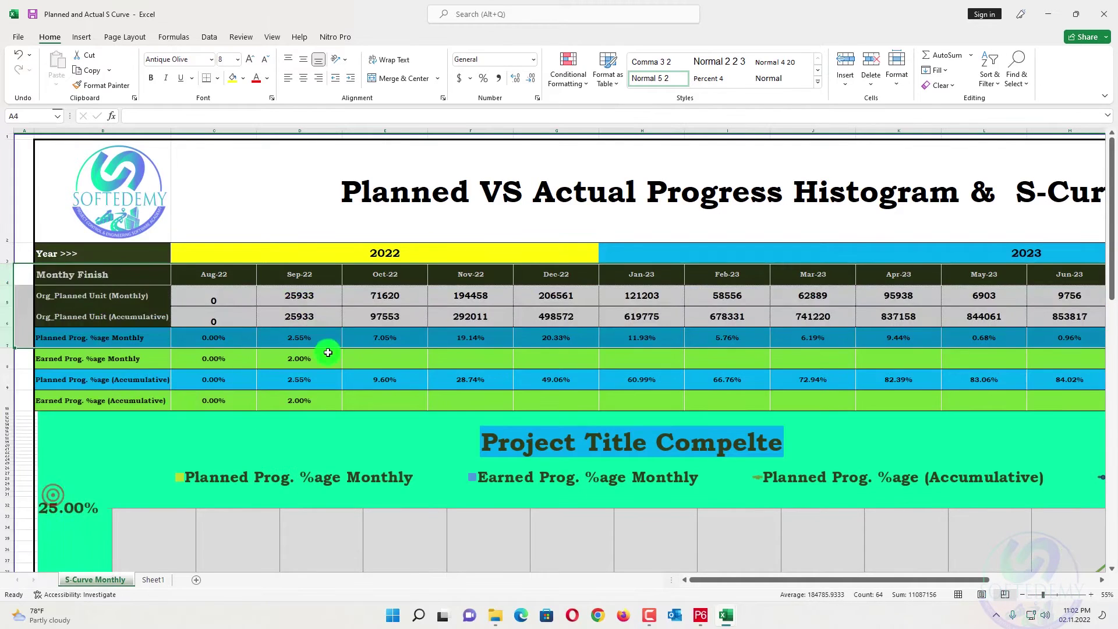
left_click(312, 307)
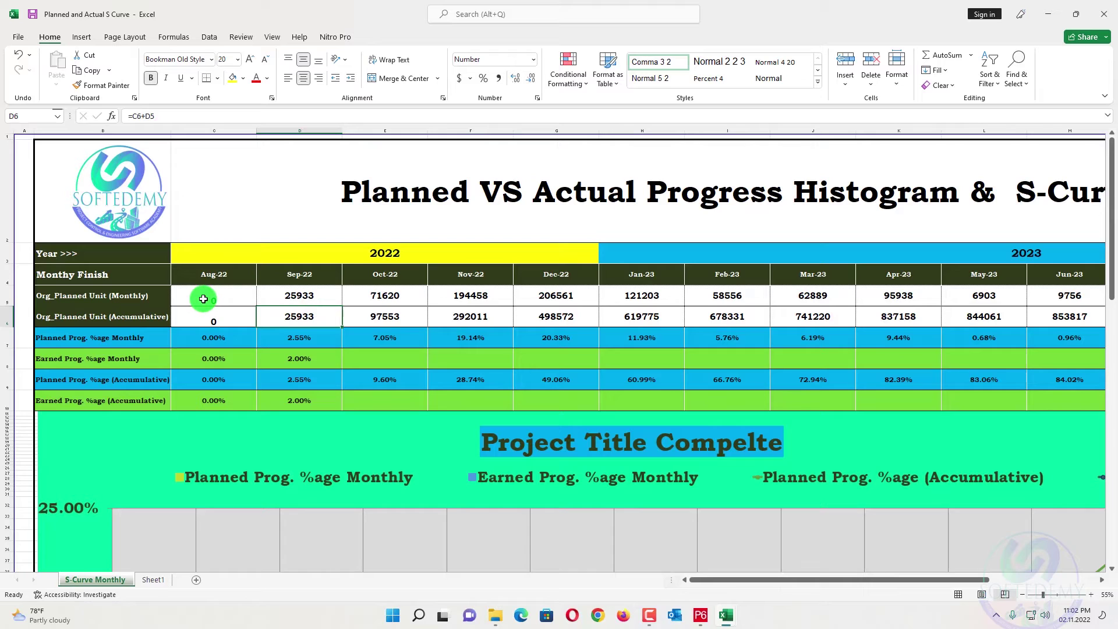
key("ctrl+z")
key("ctrl+z")
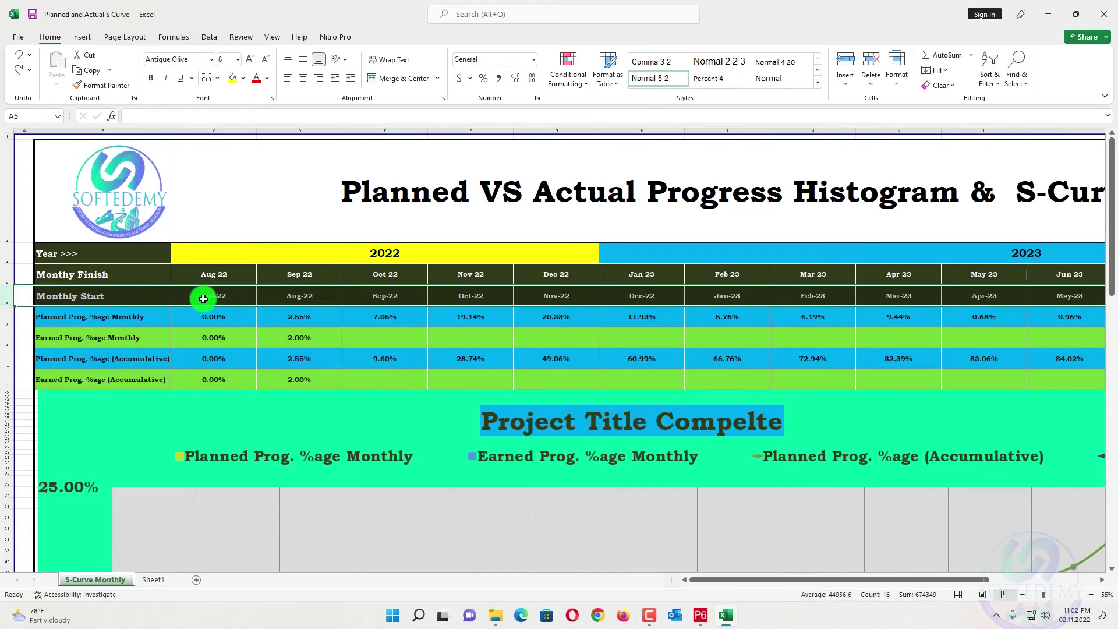
Step: Rename the Monthly Start label to Monthly Finish
left_click(100, 295)
double_click(104, 298)
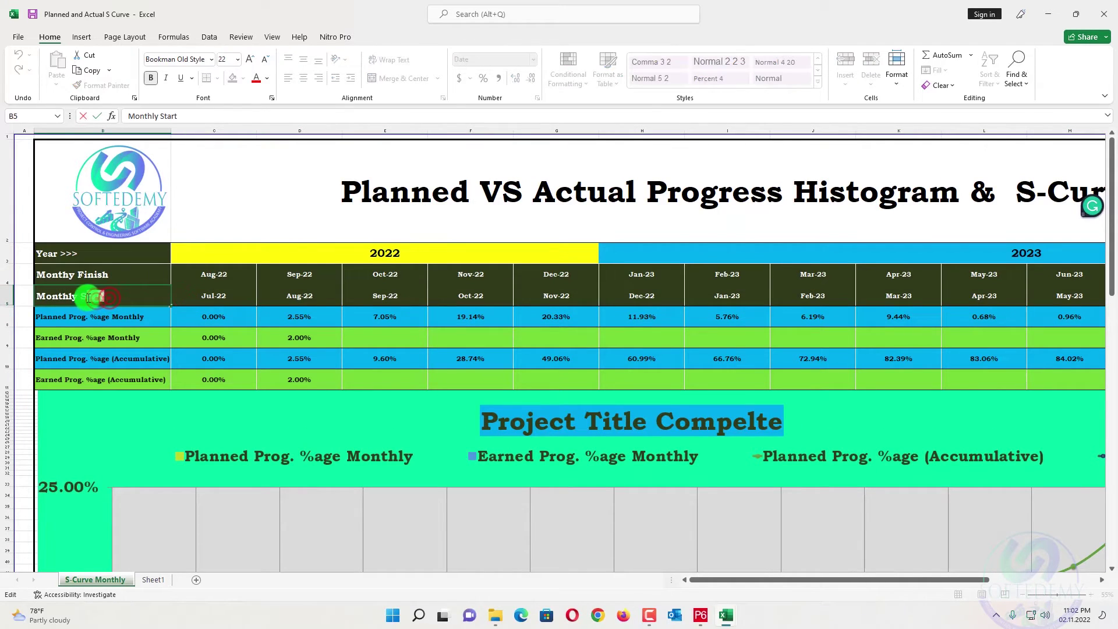
type("Fin")
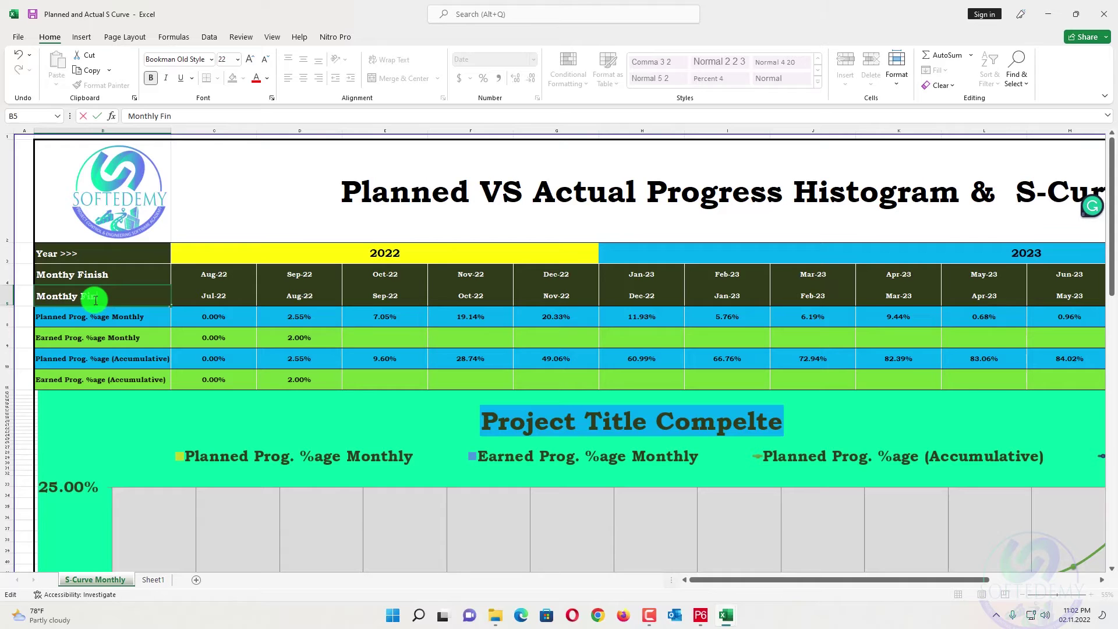
type("ish")
key("Return")
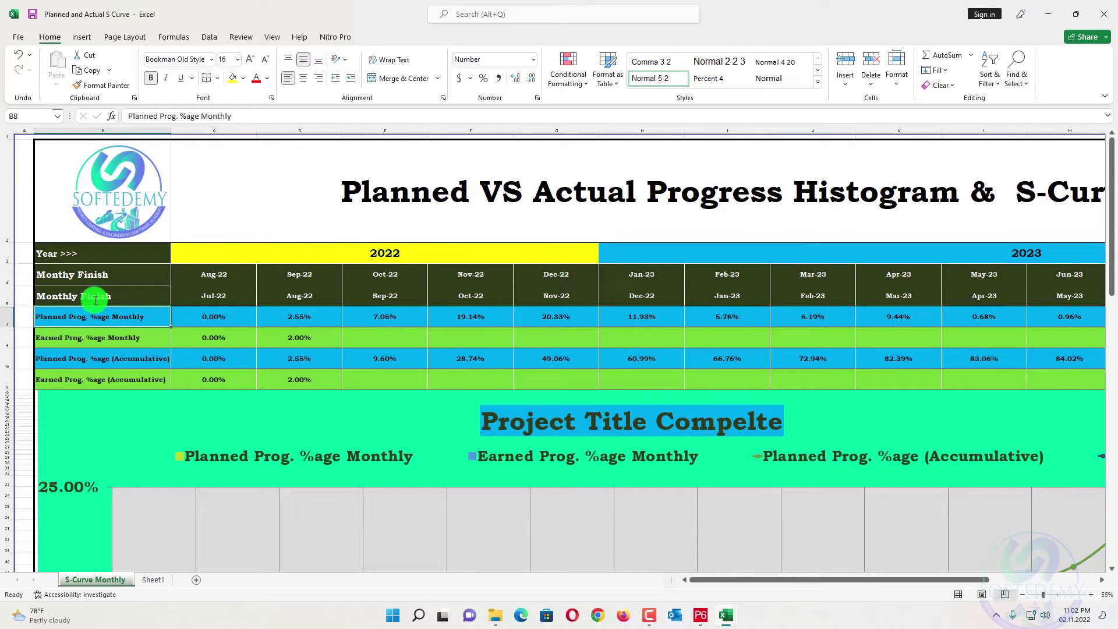
Step: Delete the old month row so the months start at Jul-22
left_click(8, 274)
right_click(9, 274)
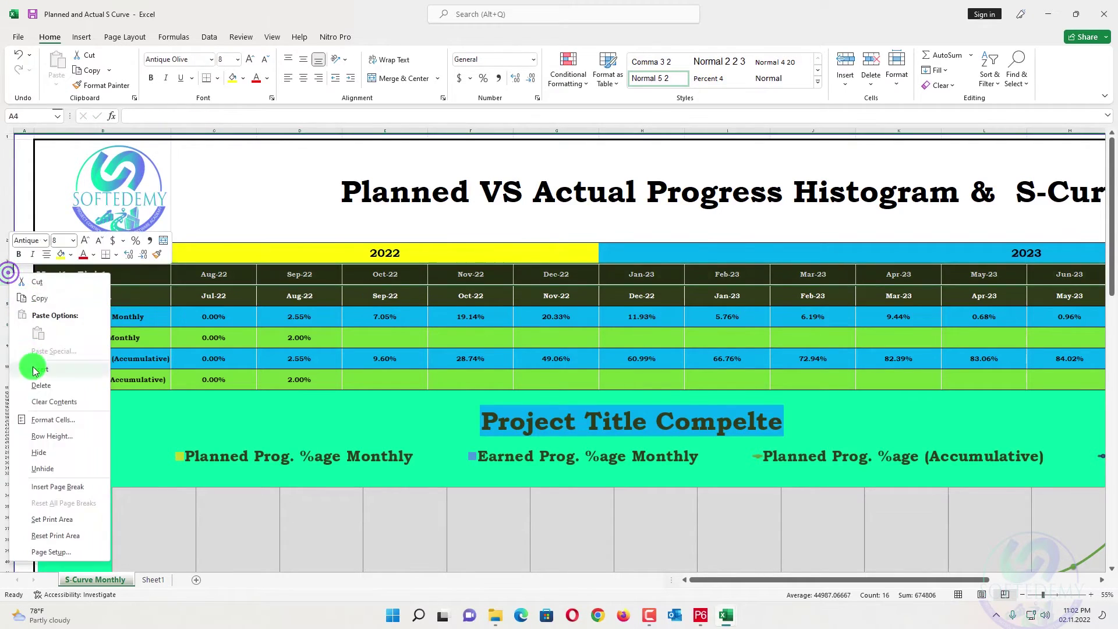
left_click(39, 384)
scroll(149, 324, "down", 20)
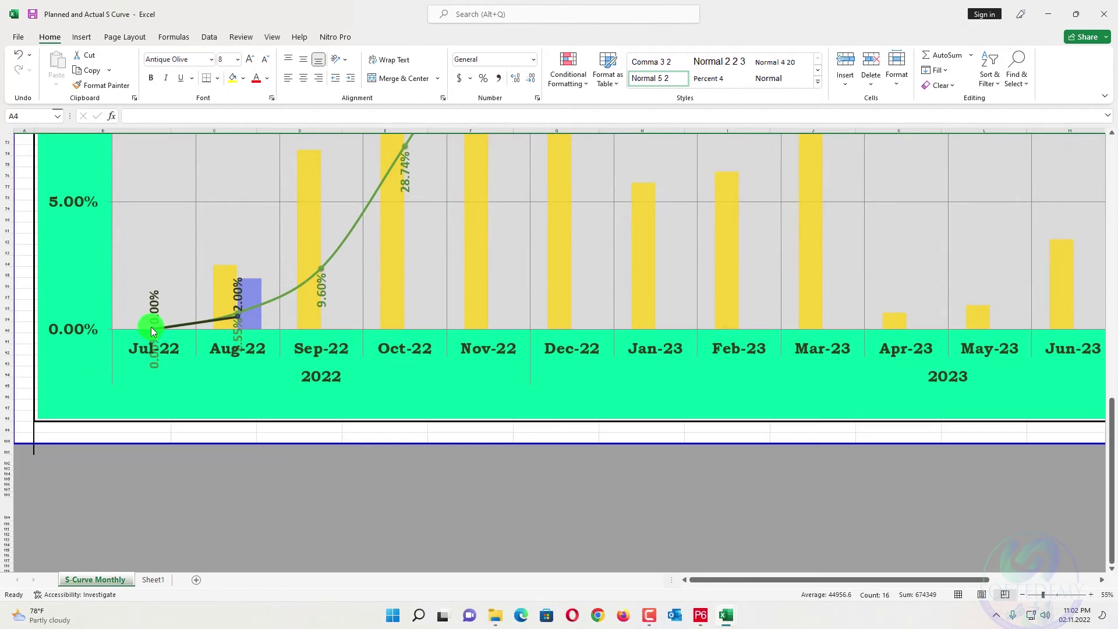
scroll(687, 326, "up", 9)
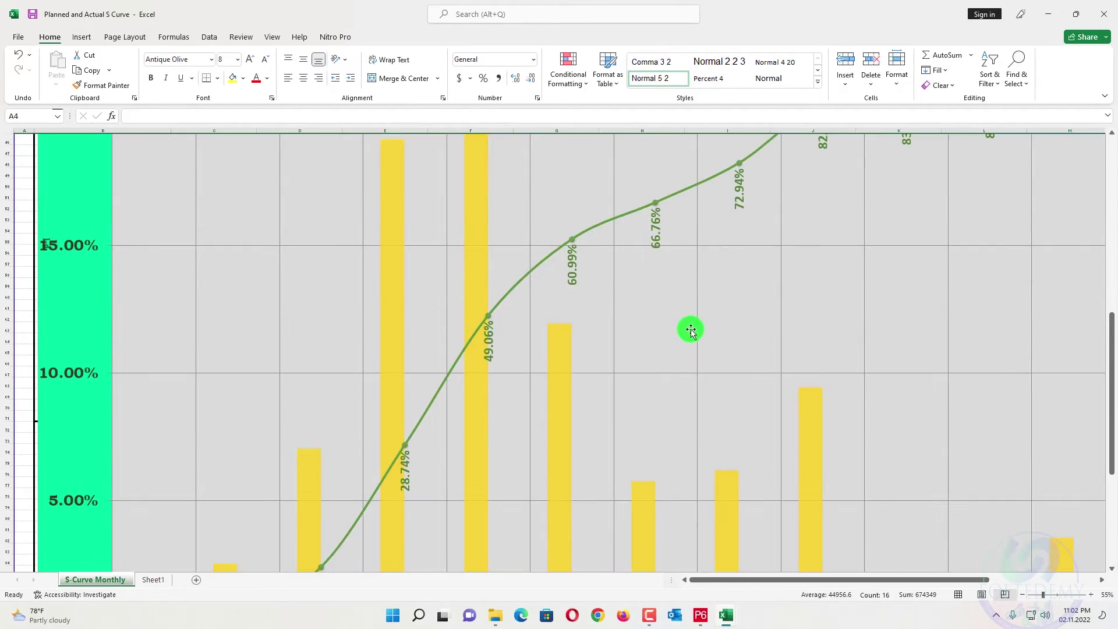
scroll(670, 331, "down", 5)
scroll(655, 331, "up", 4)
scroll(617, 341, "down", 13)
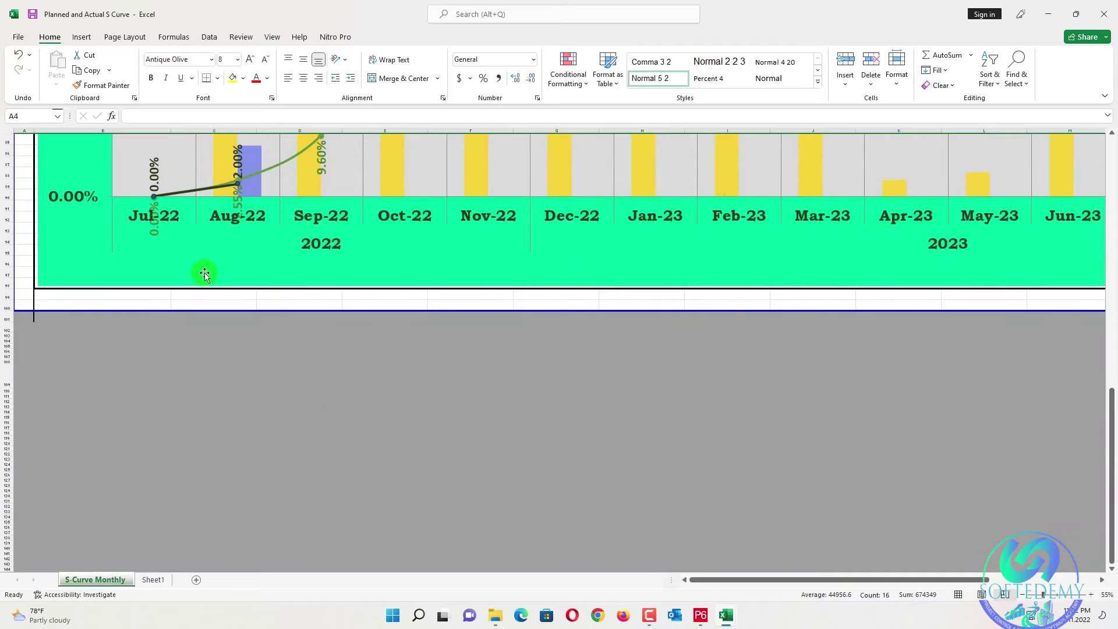
scroll(535, 223, "up", 20)
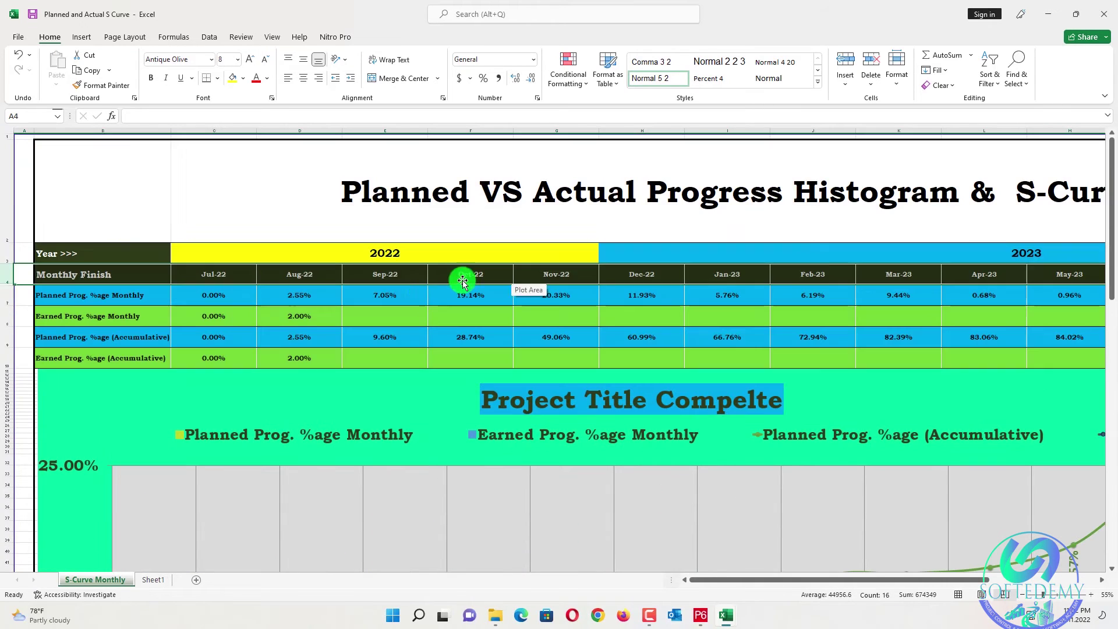
Step: Enter 4% as the Sep-22 earned monthly progress
left_click(337, 313)
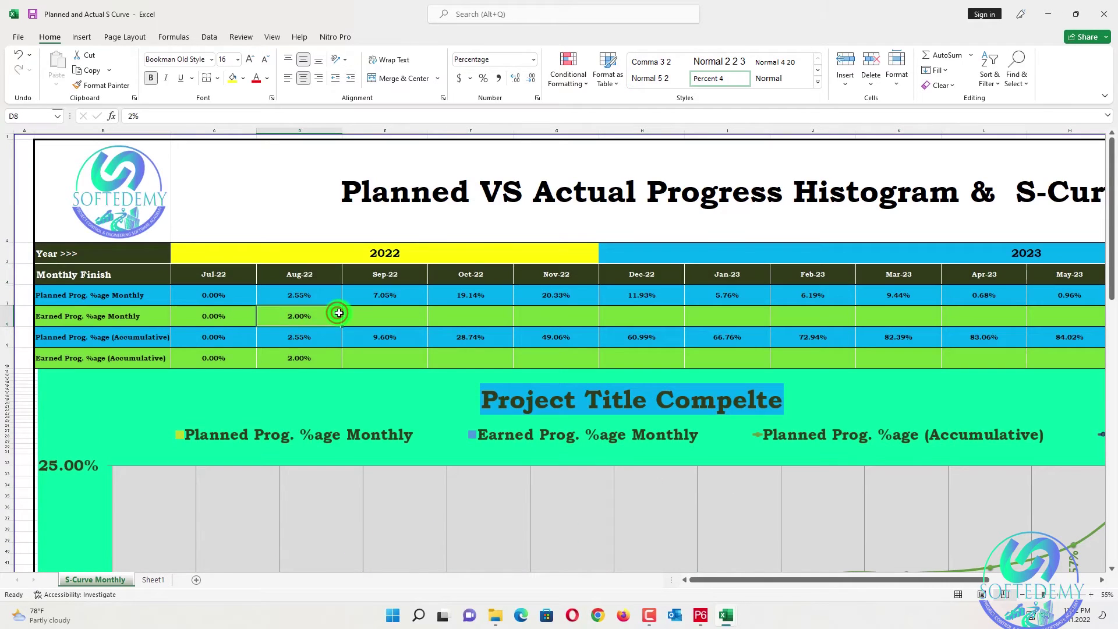
left_click(369, 313)
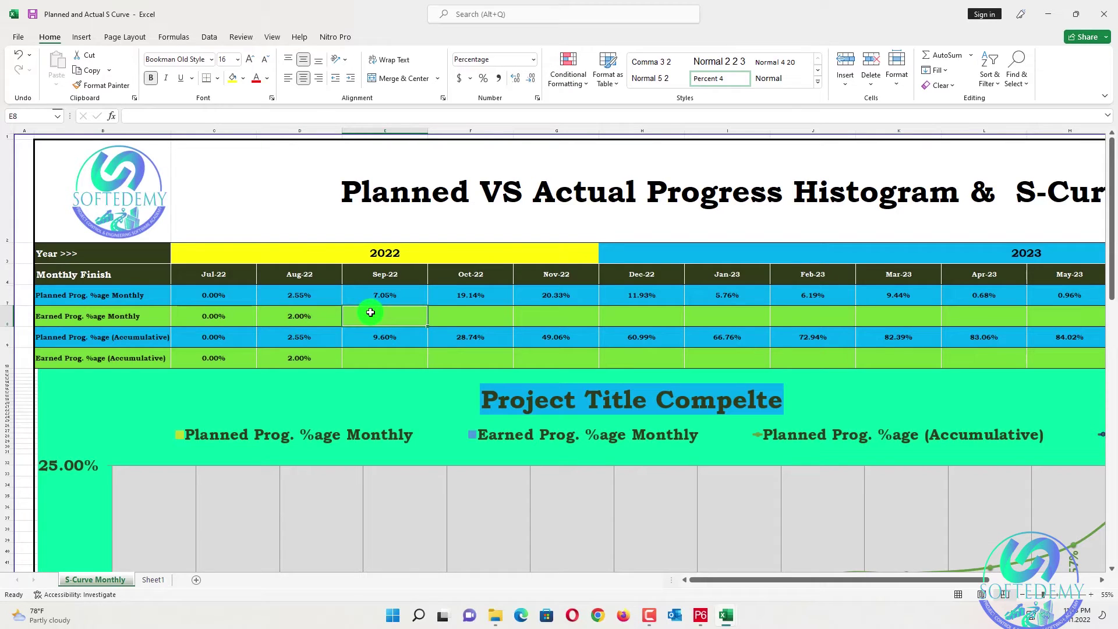
type("5")
key("Return")
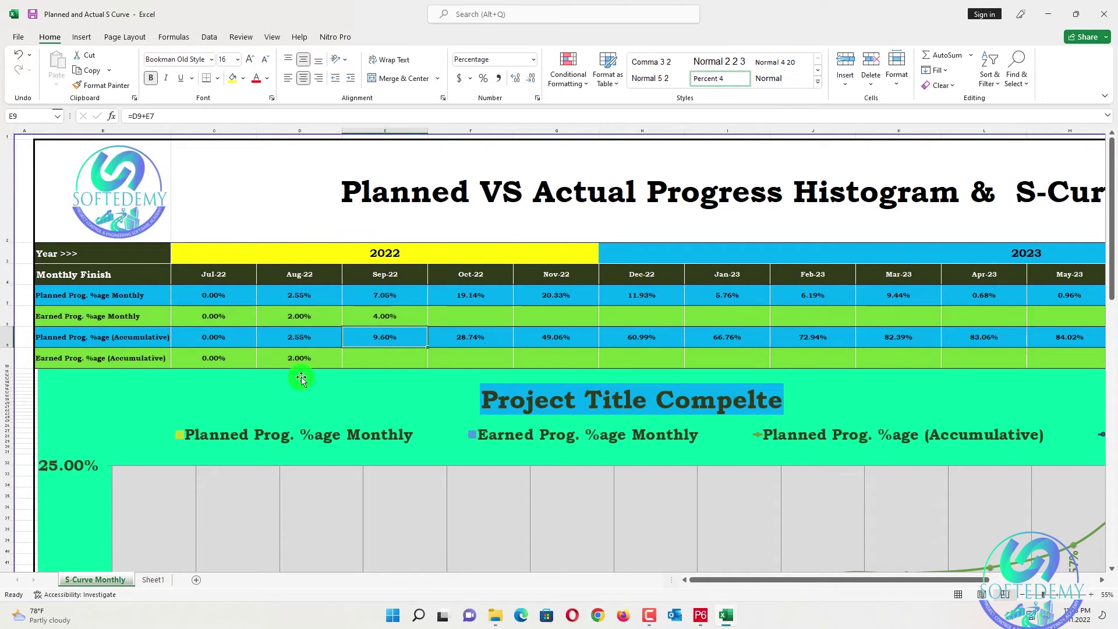
Step: Paste the earned accumulative formula into E10 (=E8+D10) so Sep-22 totals 6.00%
left_click(306, 354)
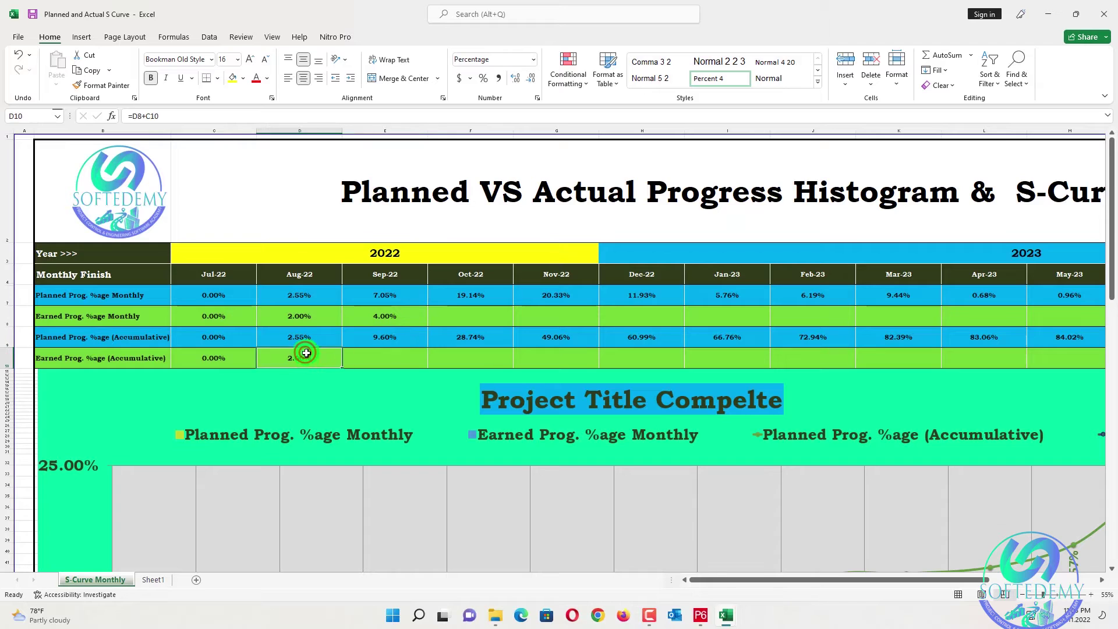
left_click(360, 359)
key("ctrl+v")
left_click(508, 336)
key("Escape")
left_click(414, 353)
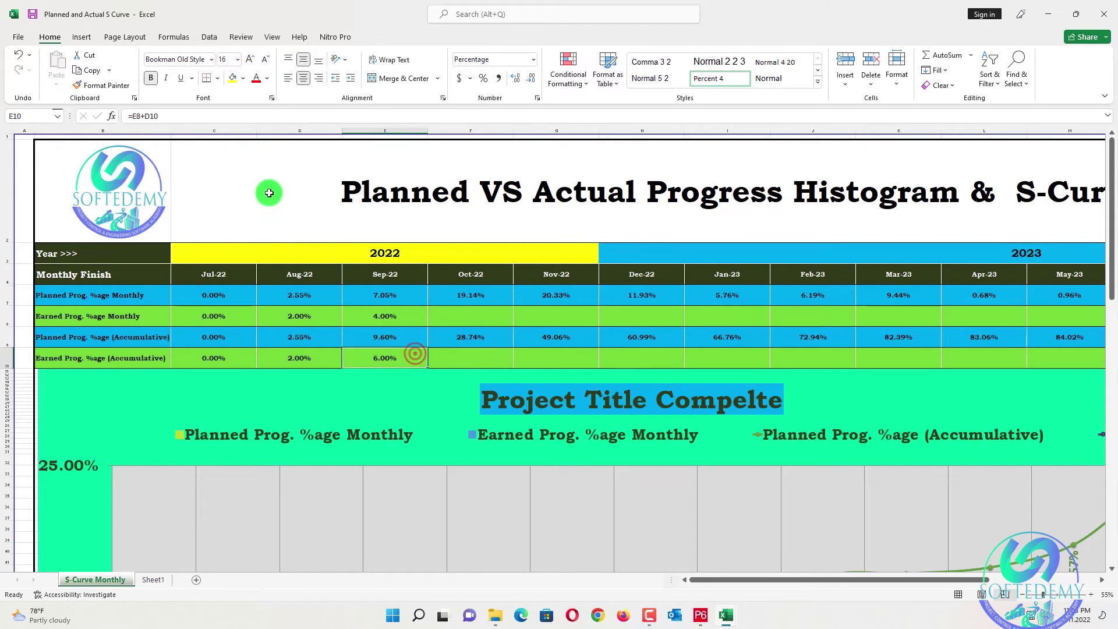
left_click(266, 121)
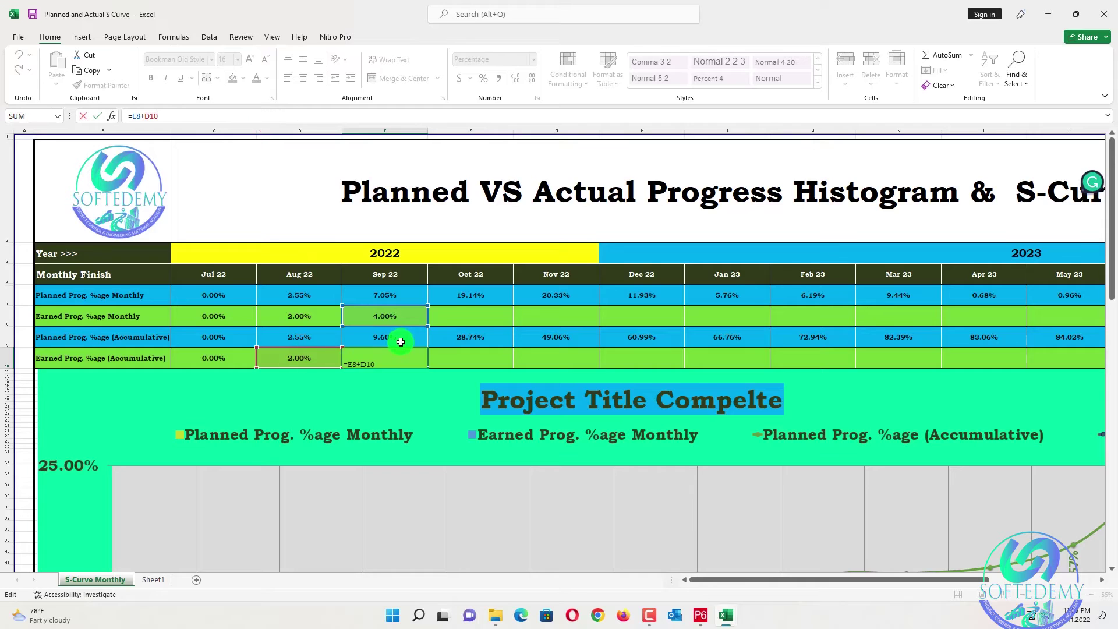
scroll(400, 341, "down", 20)
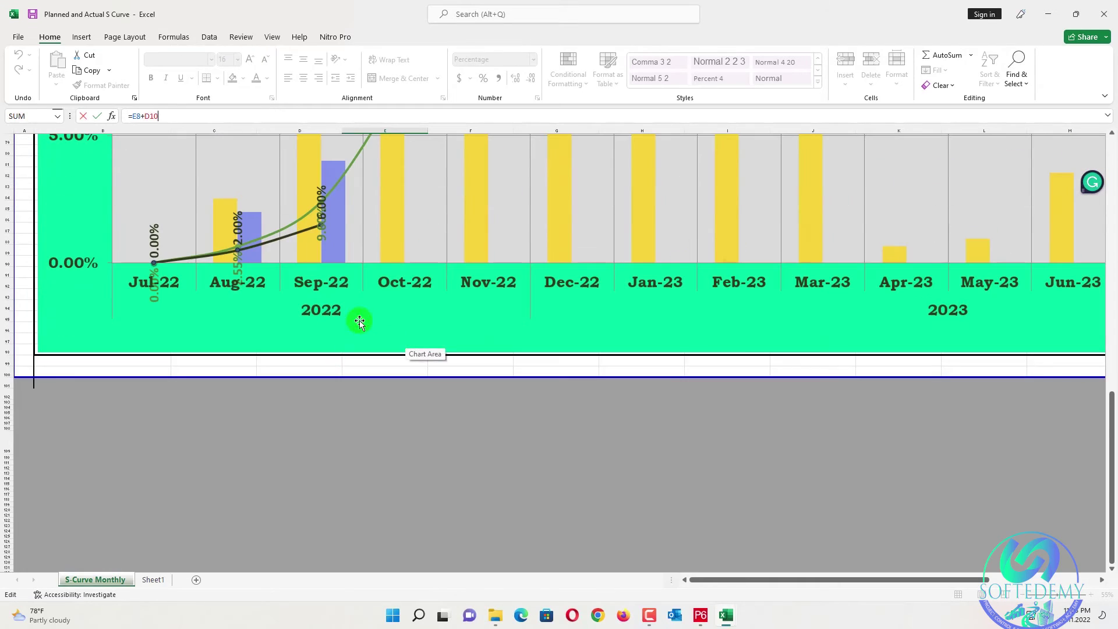
scroll(283, 311, "up", 3)
Step: Colour the 9.60% data label red and move it onto the Sep-22 point
left_click(319, 326)
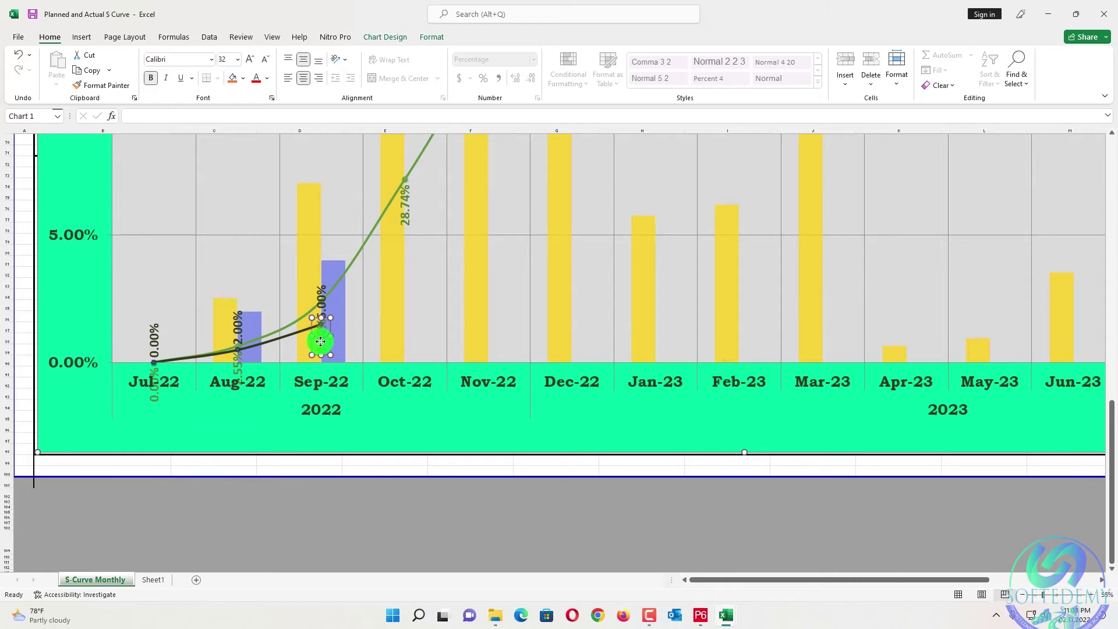
left_click(360, 481)
left_click(322, 329)
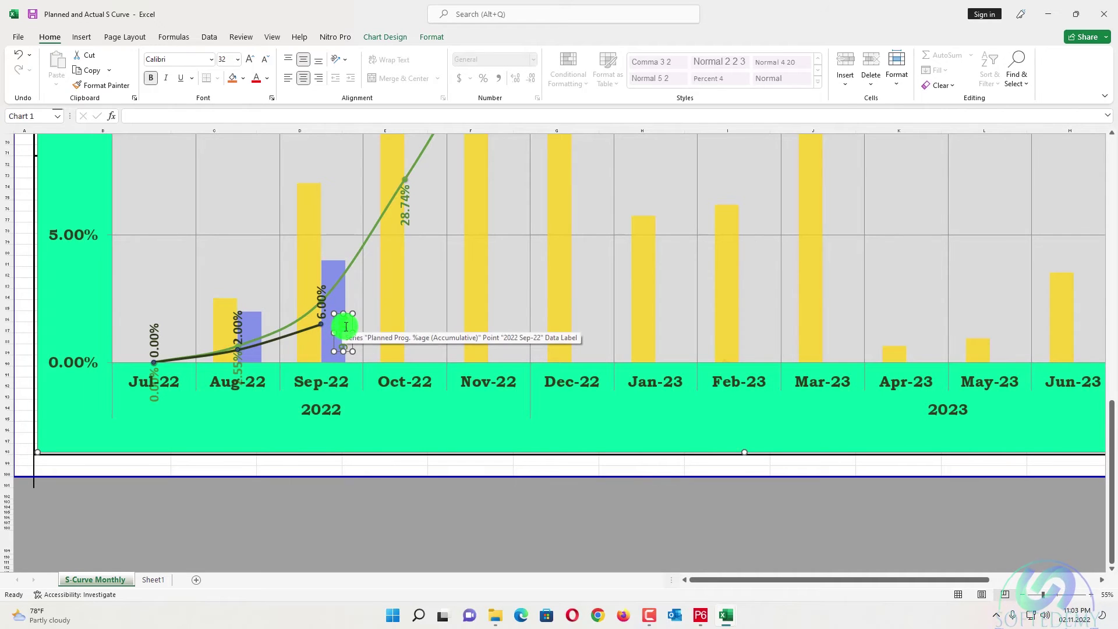
left_click(268, 80)
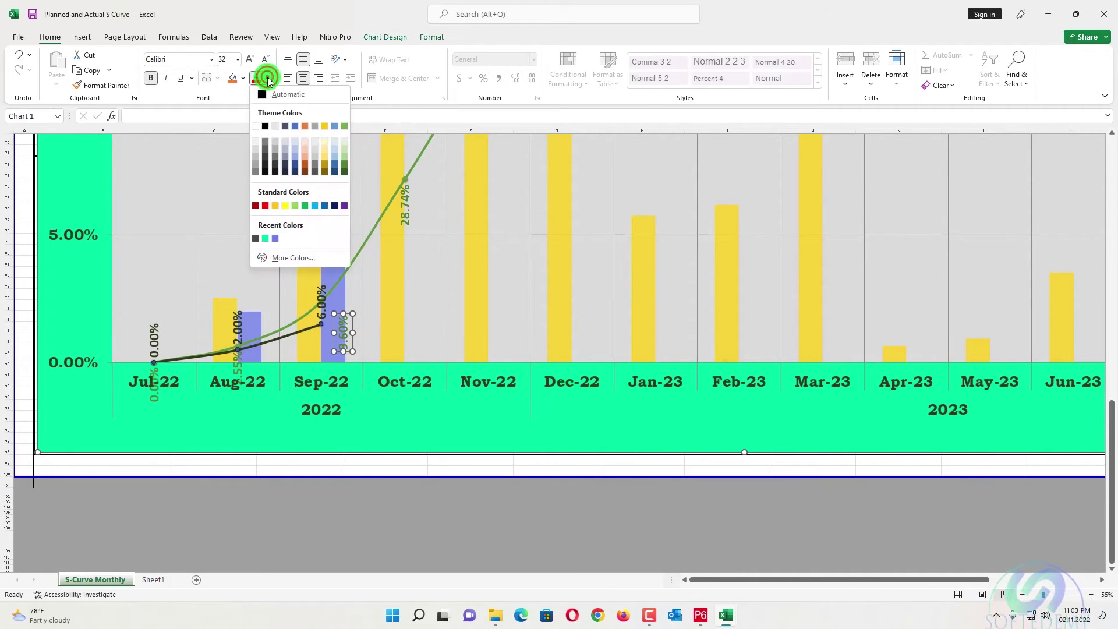
left_click(267, 205)
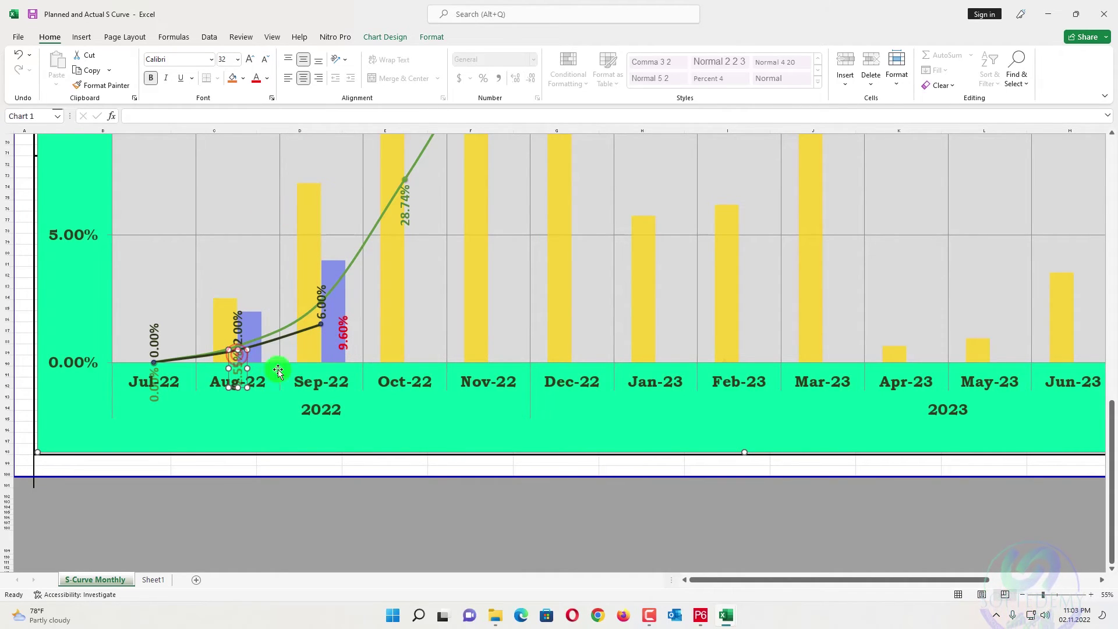
left_click_drag(343, 332, 322, 336)
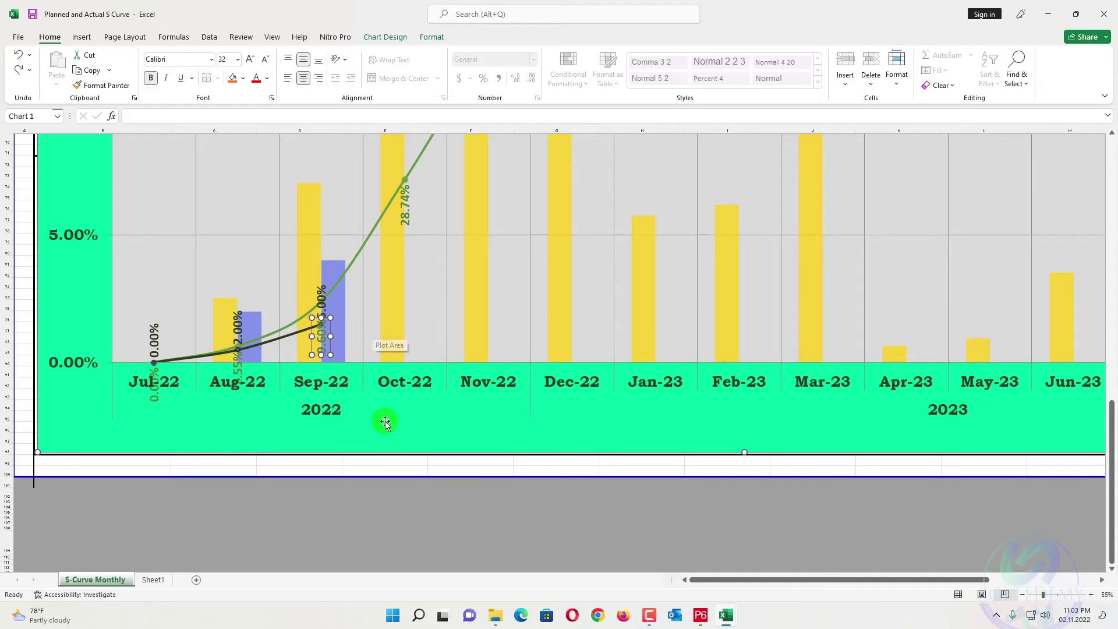
Step: Try turning the cumulative planned labels red, then undo to keep them green
left_click(402, 502)
left_click(327, 342)
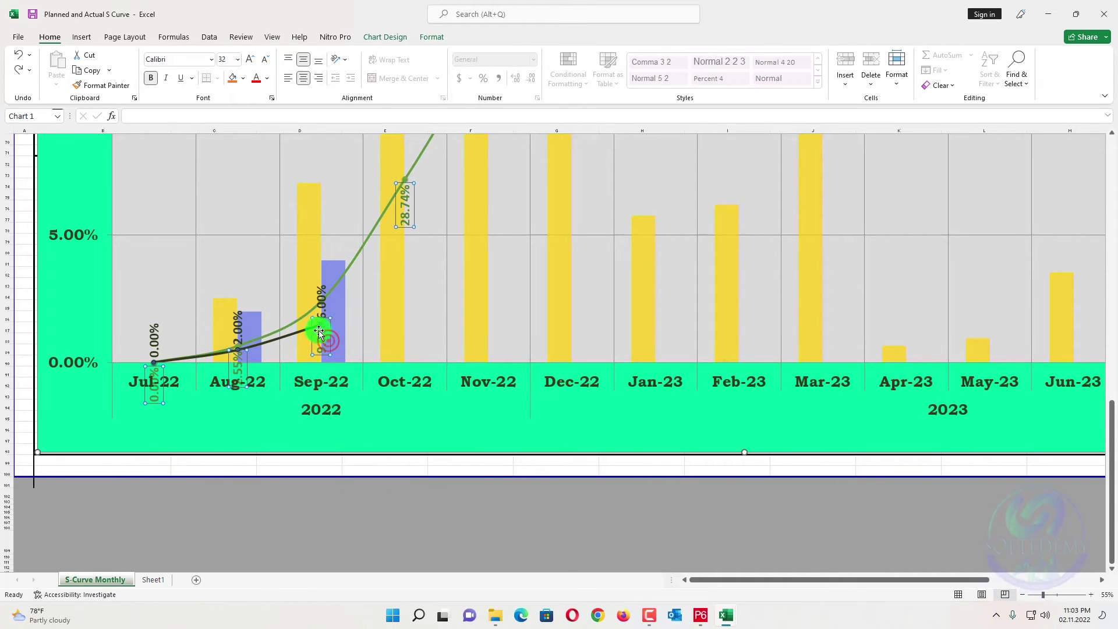
left_click(266, 77)
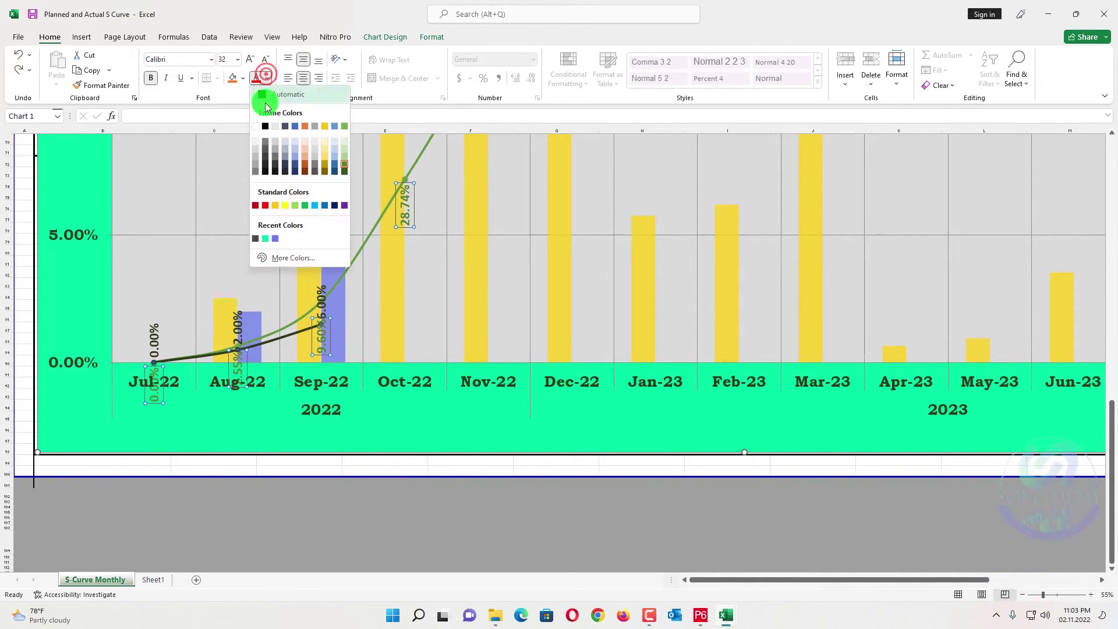
left_click(265, 206)
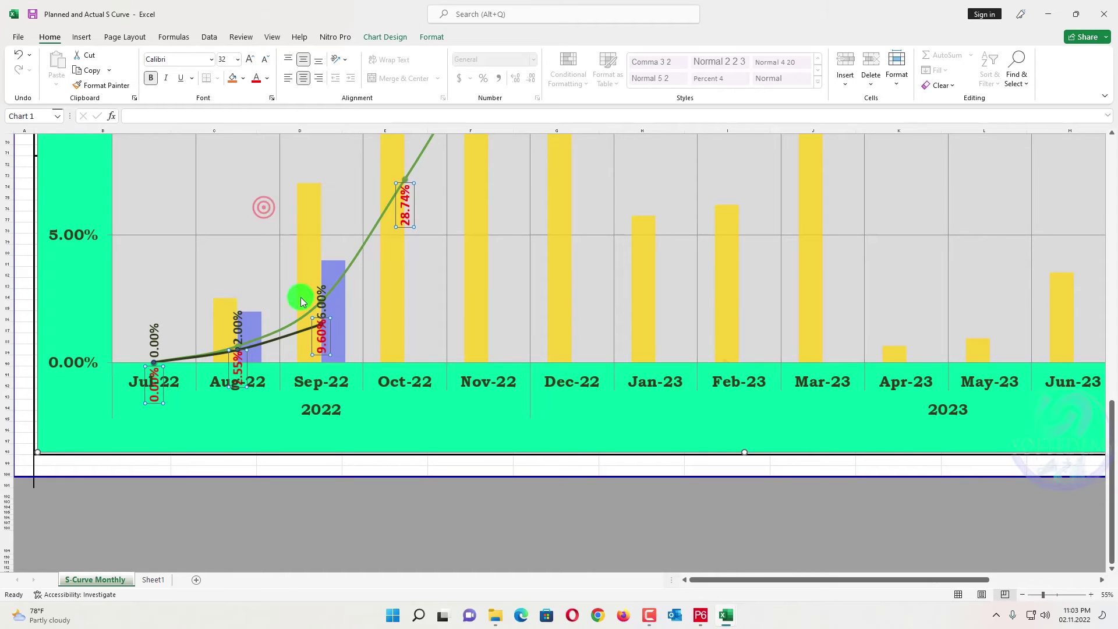
scroll(345, 400, "up", 3)
key("ctrl+z")
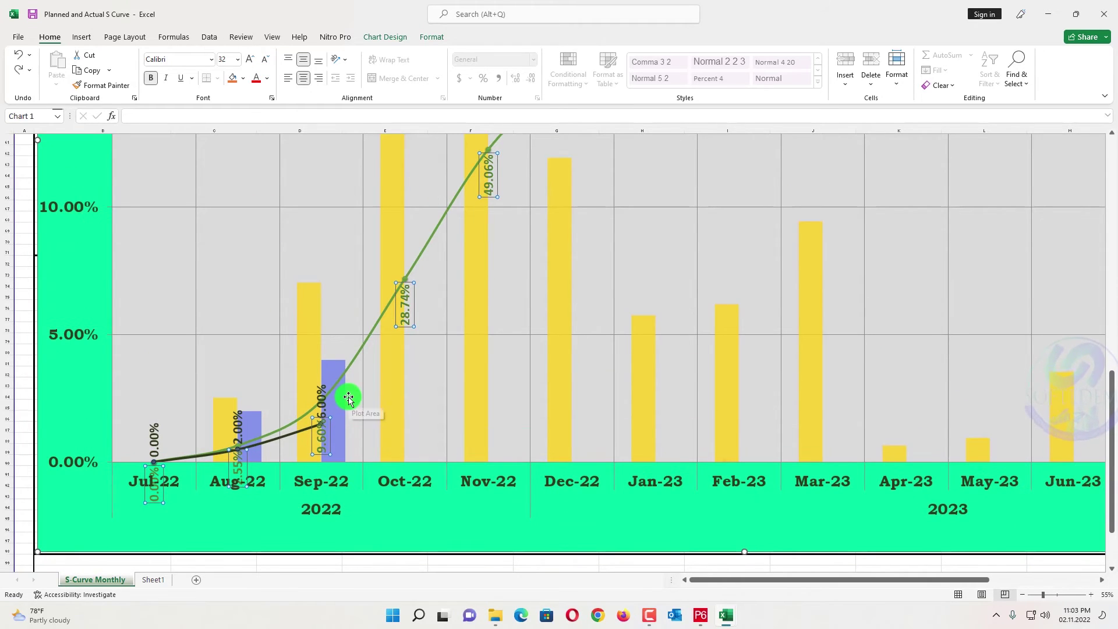
left_click(424, 371)
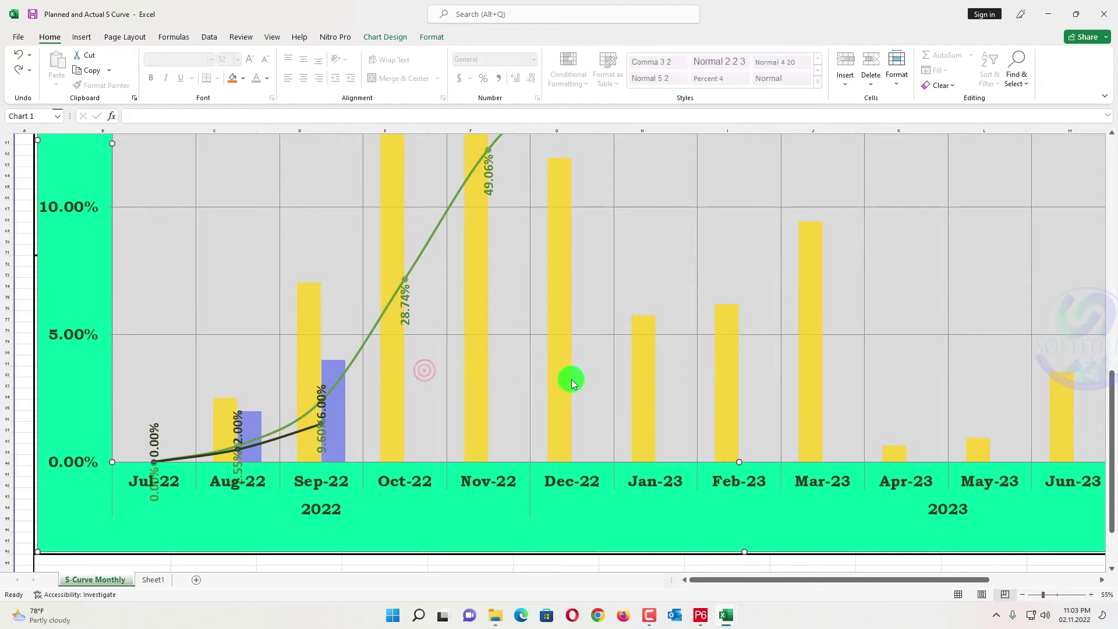
scroll(554, 373, "up", 5)
left_click(392, 281)
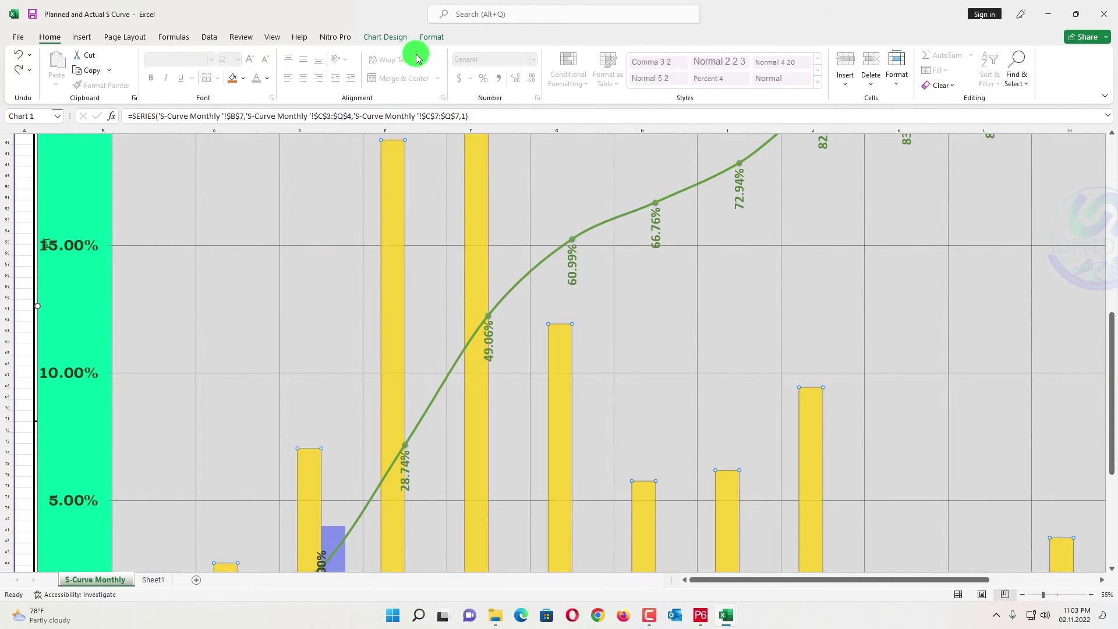
left_click(431, 37)
left_click(476, 55)
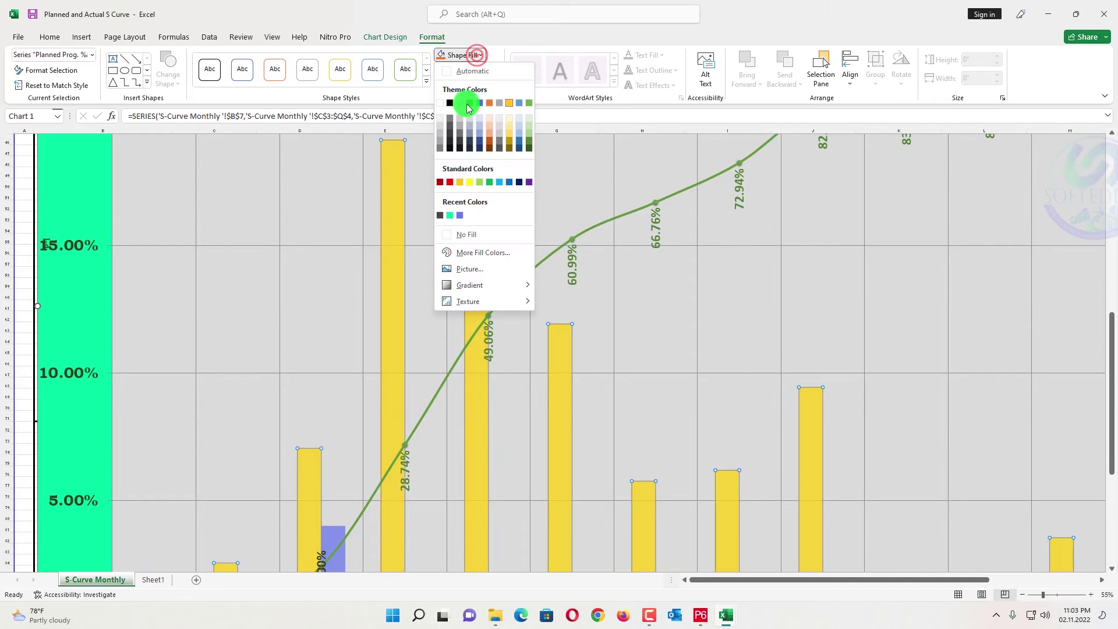
left_click(449, 104)
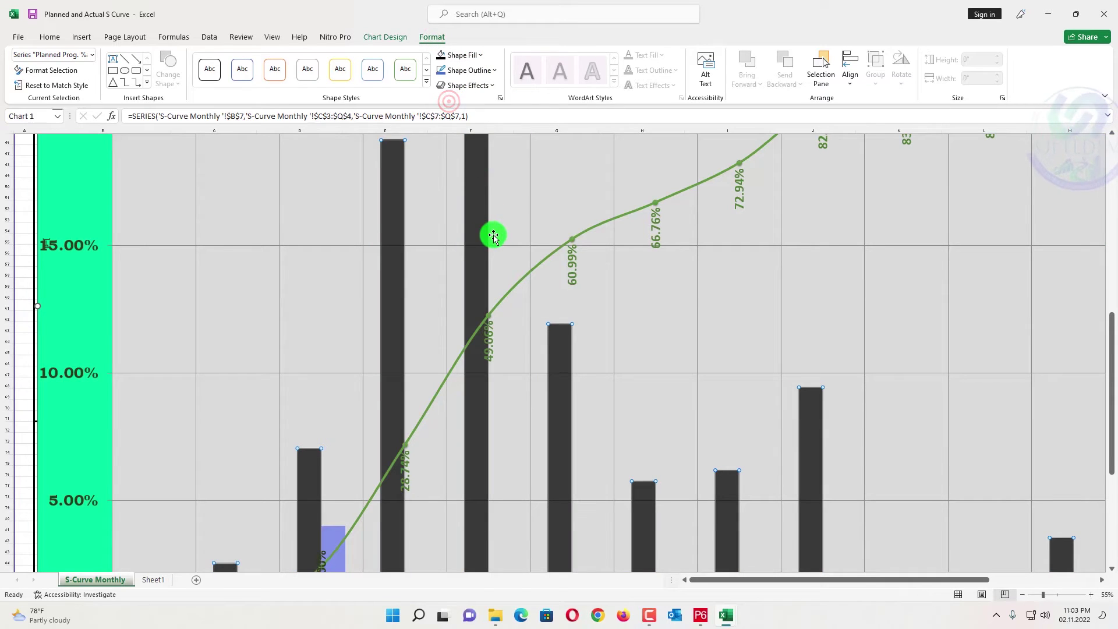
key("ctrl+z")
scroll(517, 255, "down", 3)
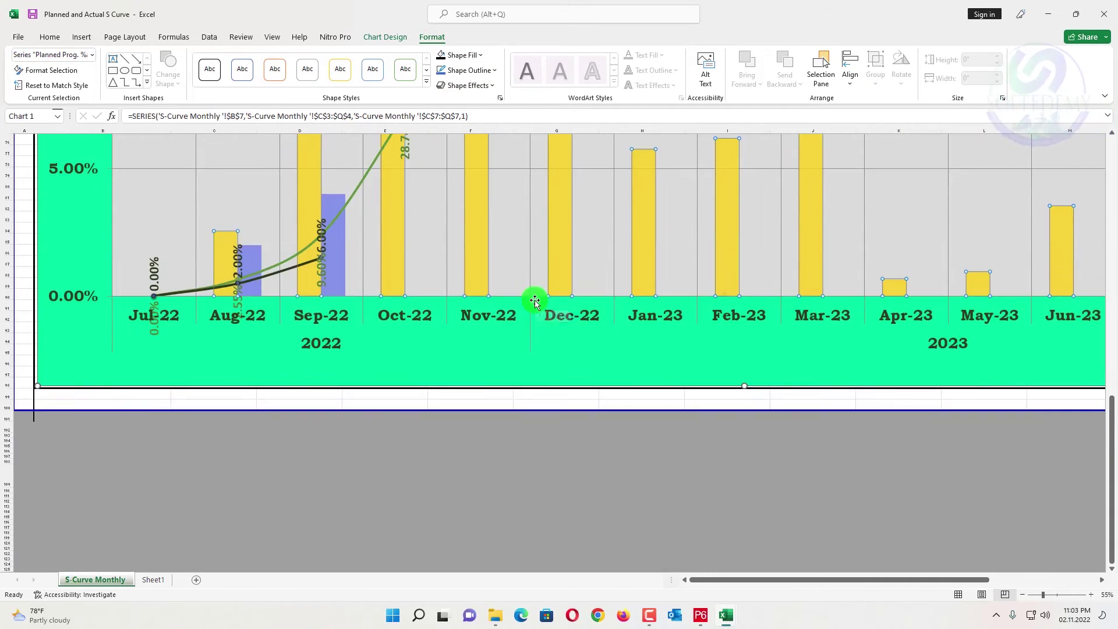
scroll(309, 349, "up", 2)
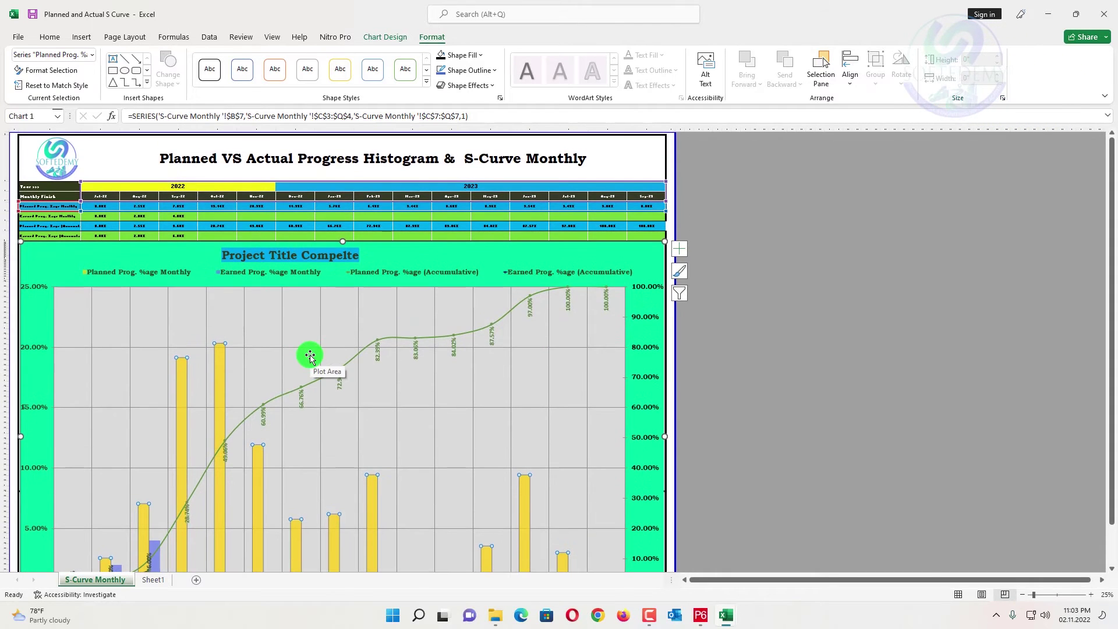
scroll(303, 306, "up", 1)
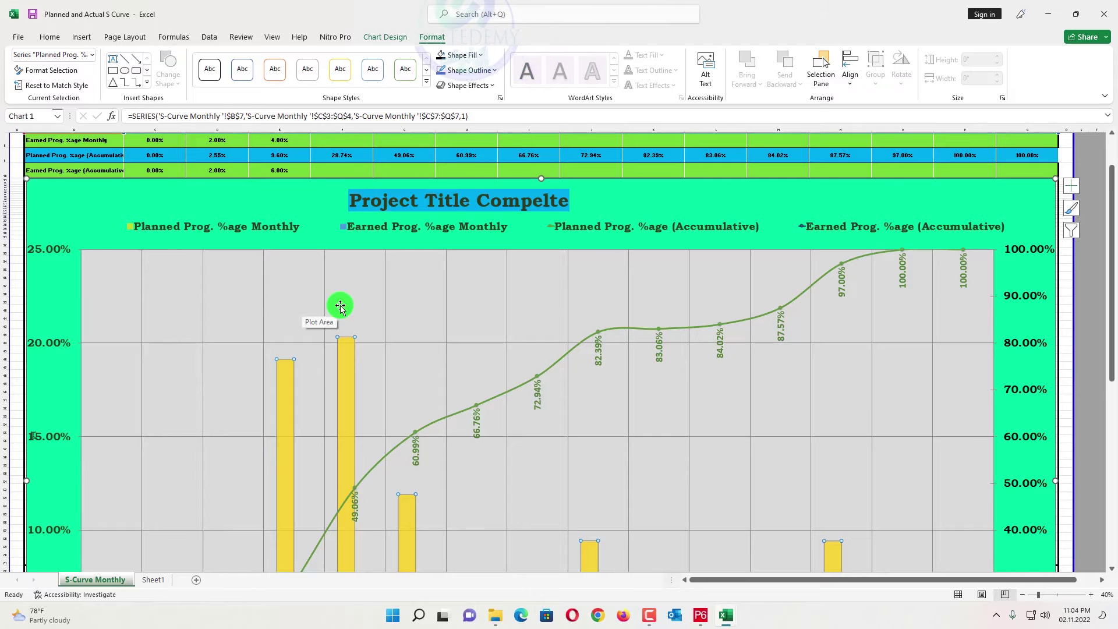
scroll(340, 306, "up", 3)
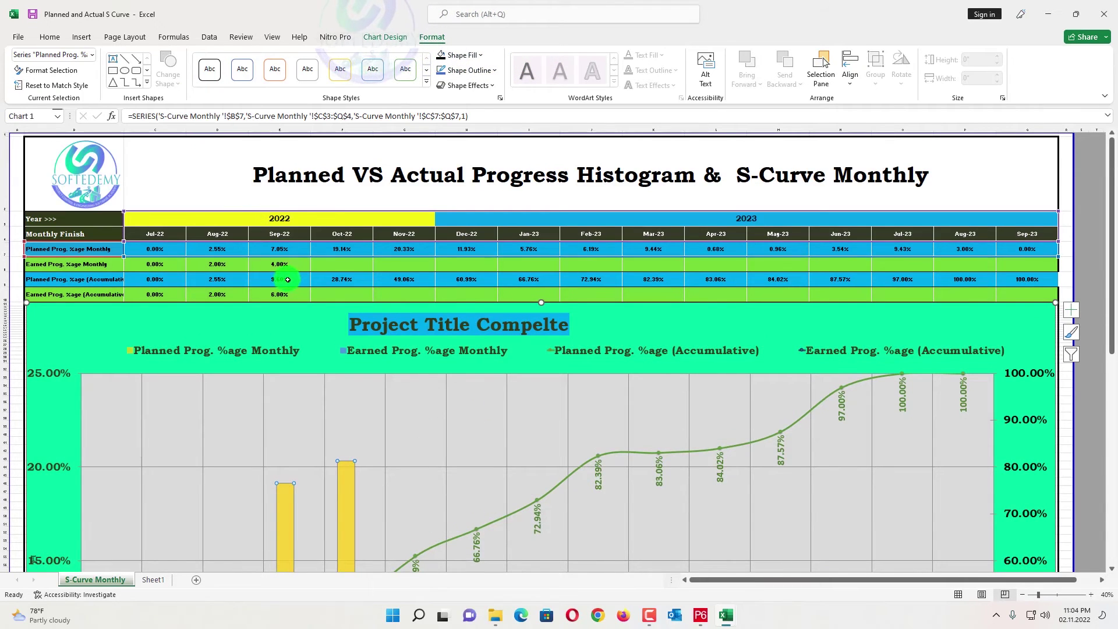
scroll(288, 282, "down", 10)
key("Escape")
scroll(288, 281, "up", 5)
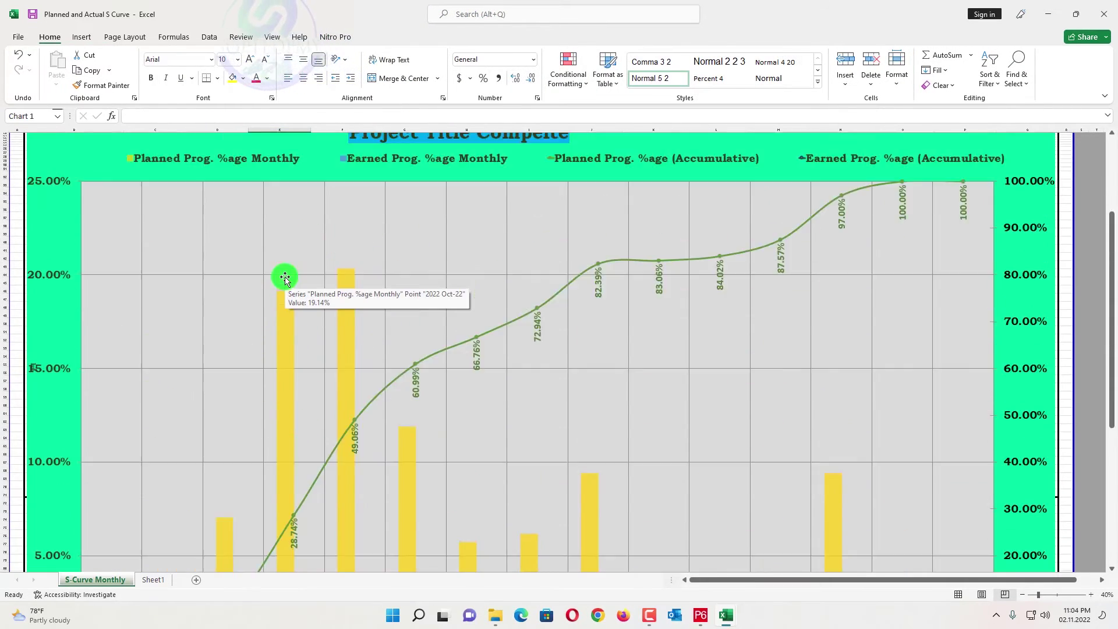
scroll(285, 279, "up", 3)
scroll(291, 270, "up", 2)
scroll(291, 268, "up", 2)
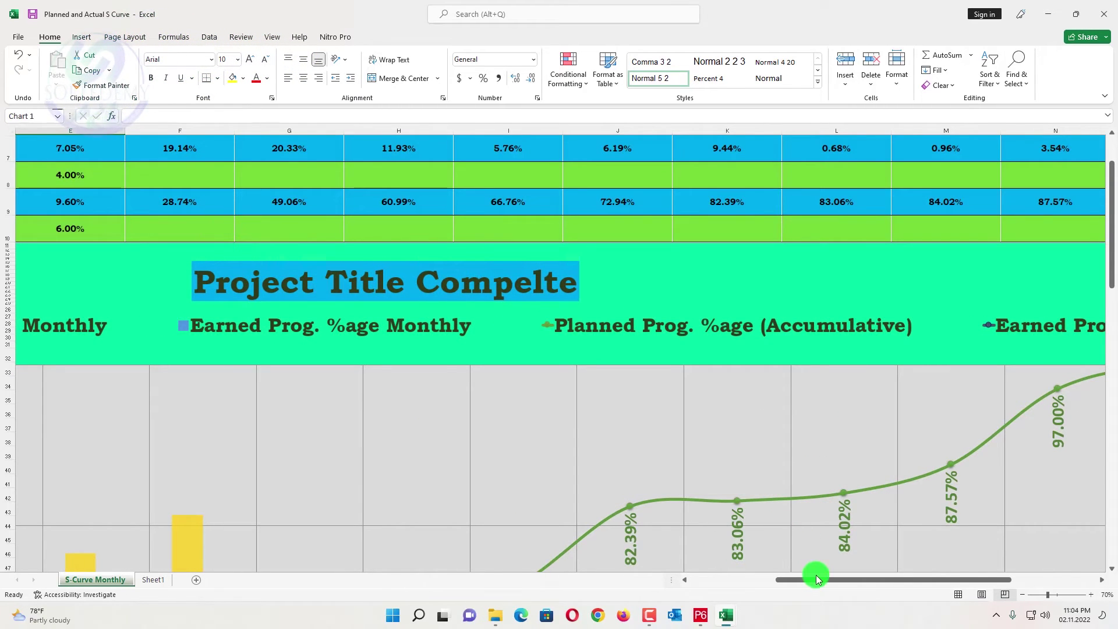
left_click_drag(816, 578, 752, 578)
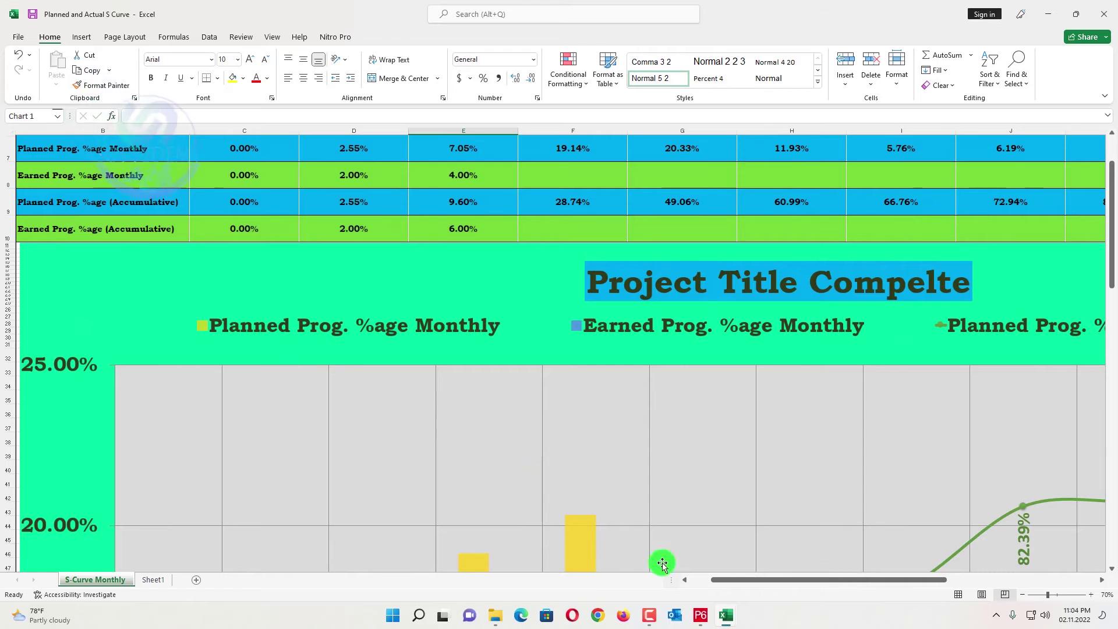
Step: Close Primavera P6's Report Wizard, answer Yes to cancel, and return to Excel
left_click(700, 615)
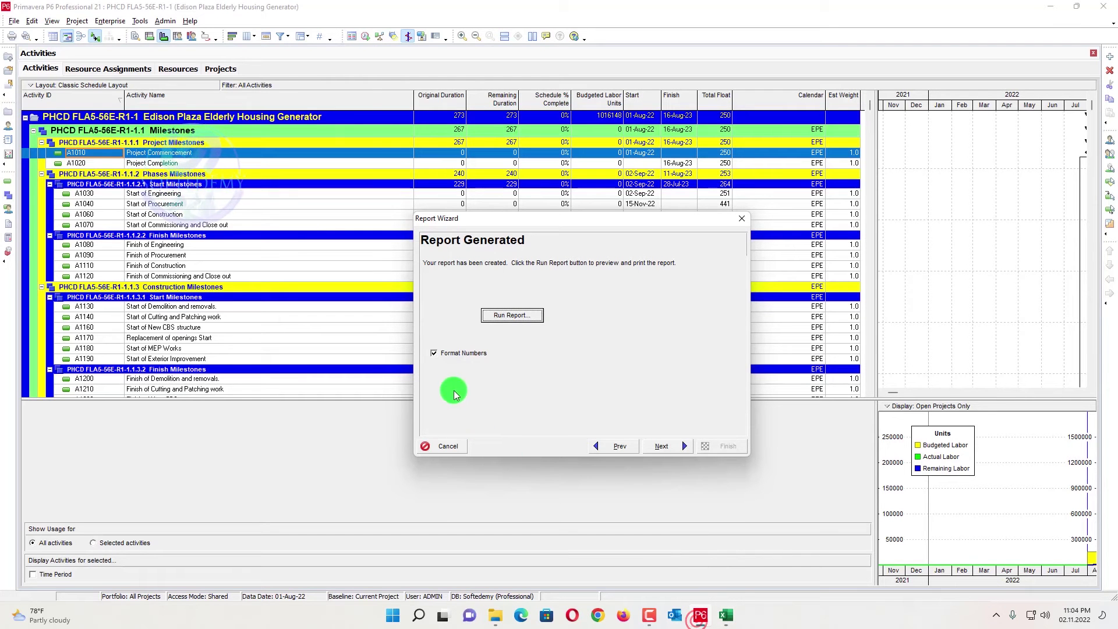
left_click(740, 221)
left_click(577, 326)
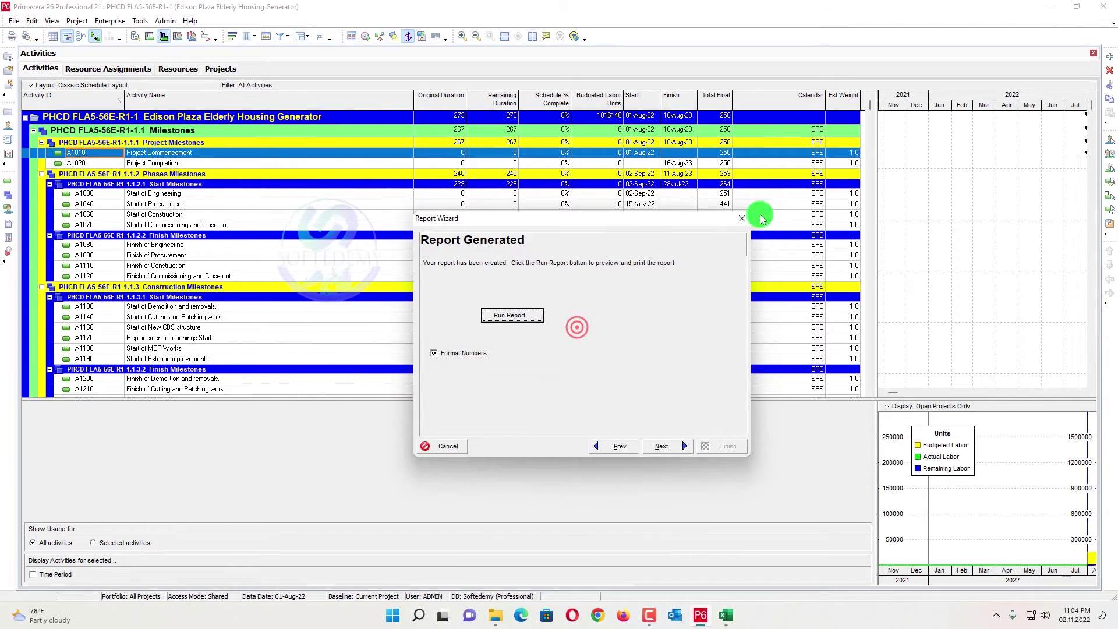
left_click(742, 218)
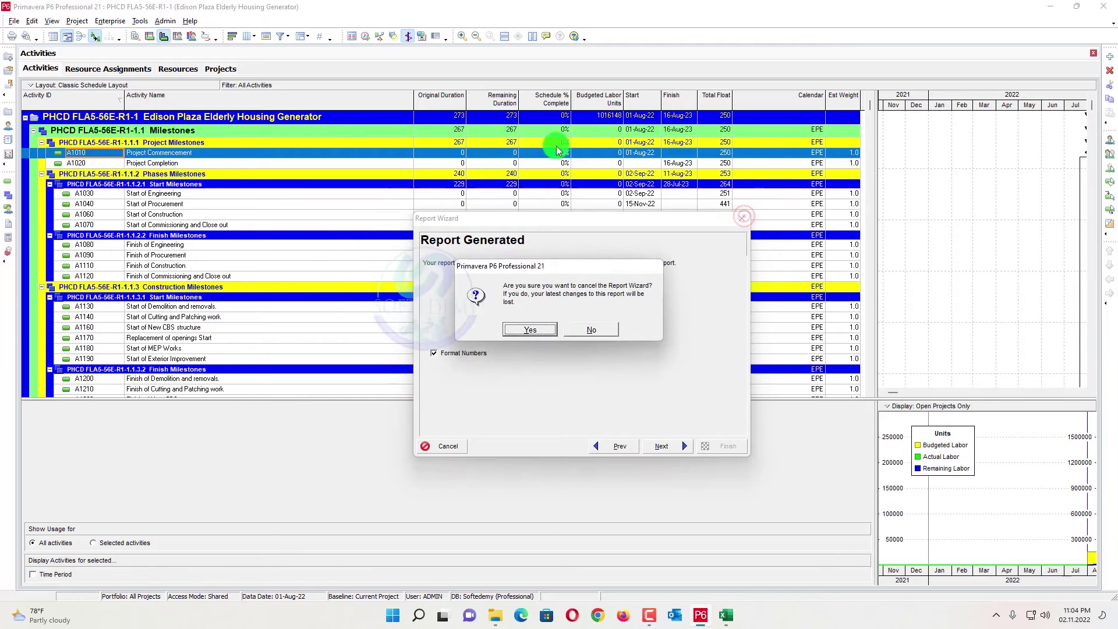
left_click(530, 330)
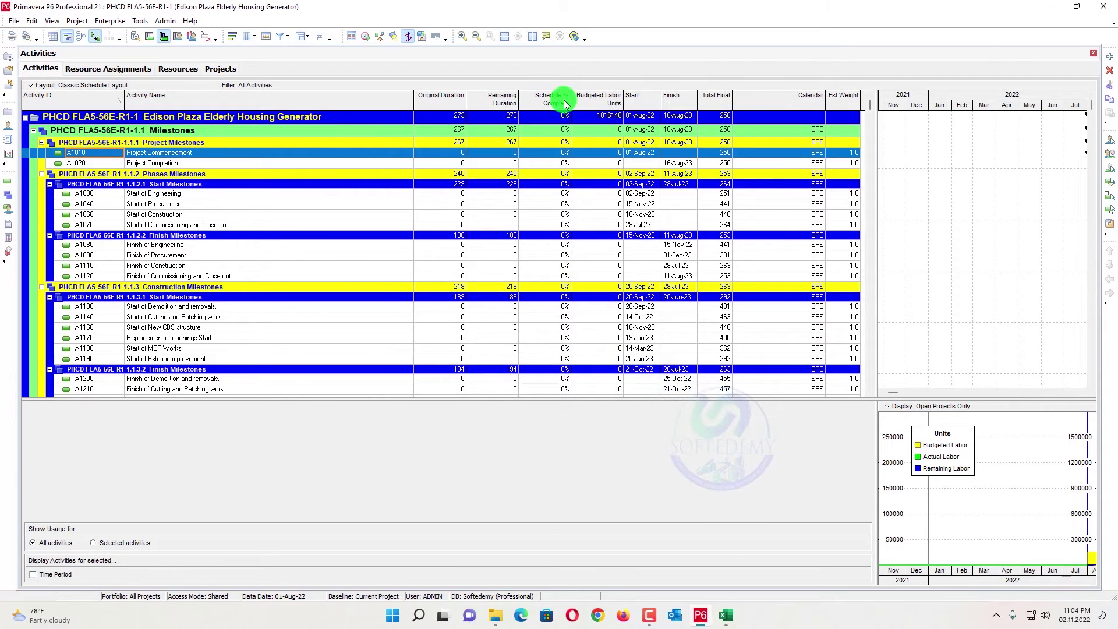
key("alt+Tab")
scroll(378, 257, "up", 2)
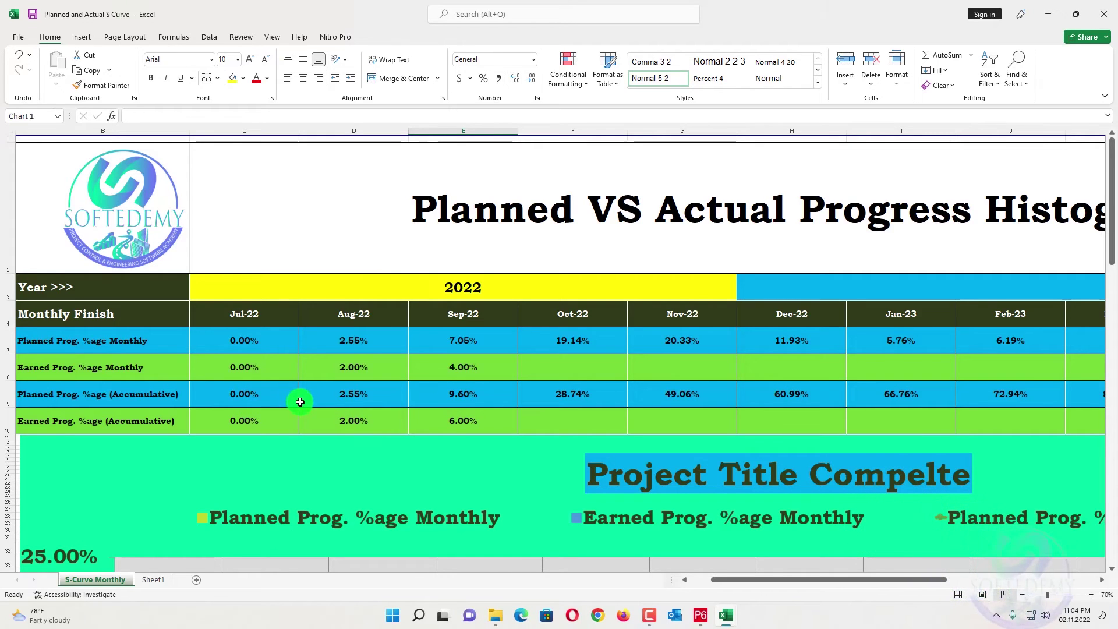
Step: Unhide rows 5–6, Org_Planned Unit (Monthly) and (Accumulative), after undoing an accidental row insert
left_click_drag(9, 314, 9, 340)
right_click(10, 341)
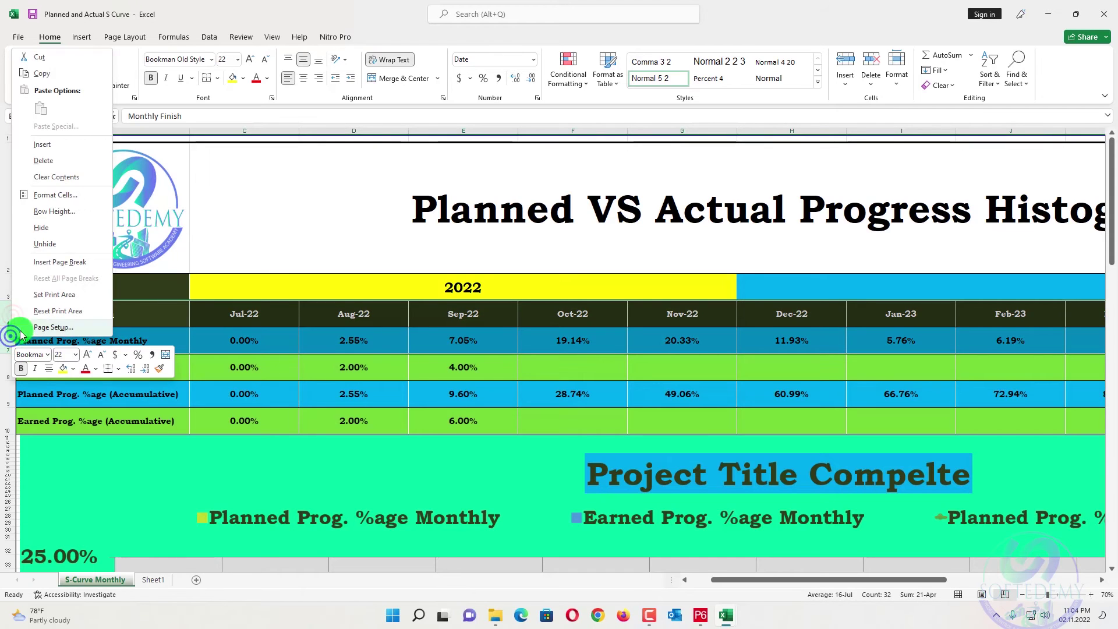
left_click(42, 145)
left_click(196, 182)
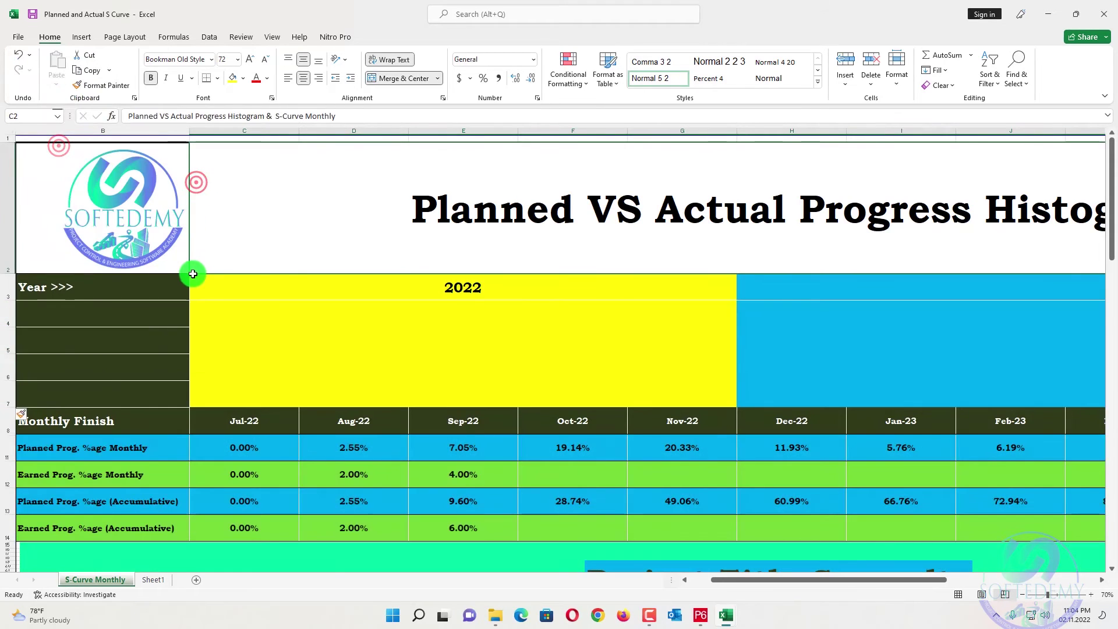
key("ctrl+z")
left_click_drag(10, 317, 10, 338)
right_click(10, 337)
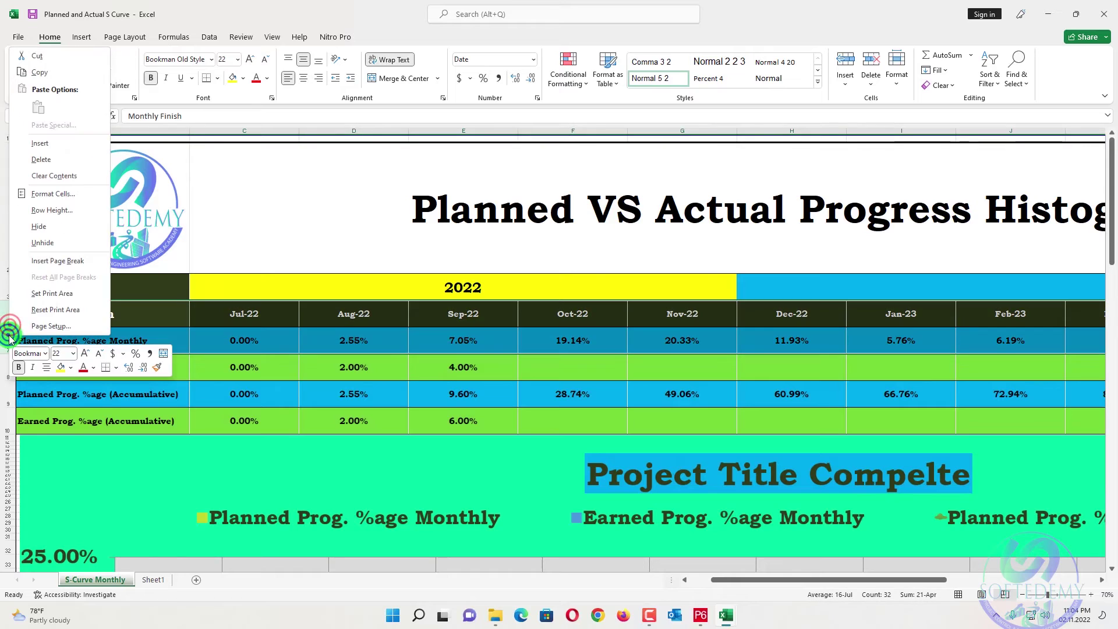
left_click(52, 241)
left_click(8, 394)
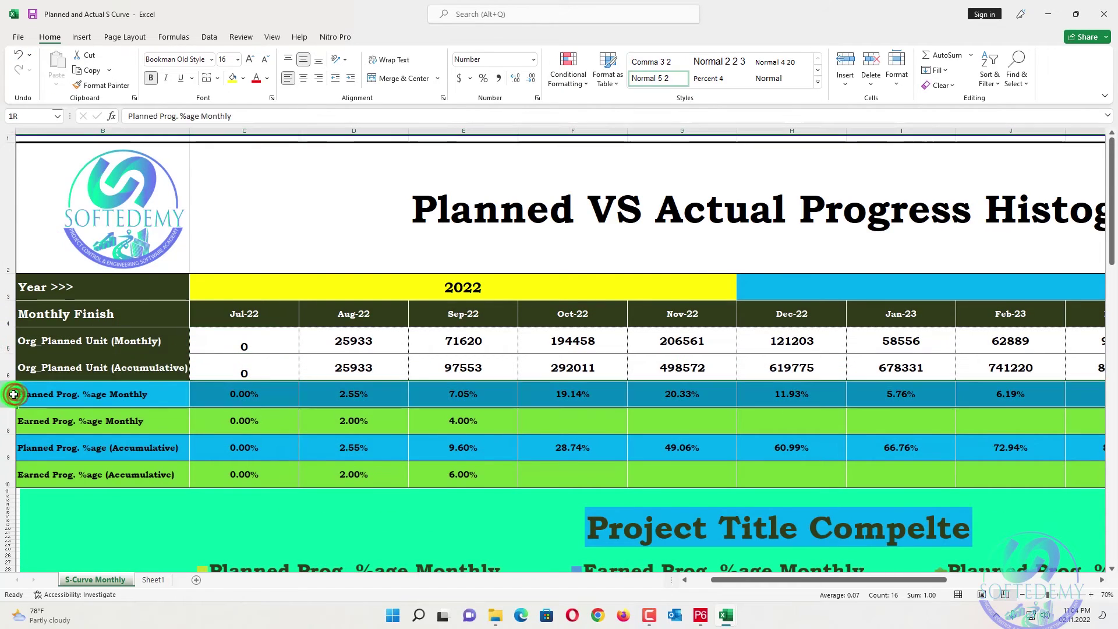
Step: Insert two rows above Planned Prog. %age Monthly and paste the planned unit rows into them
right_click(9, 393)
left_click(45, 202)
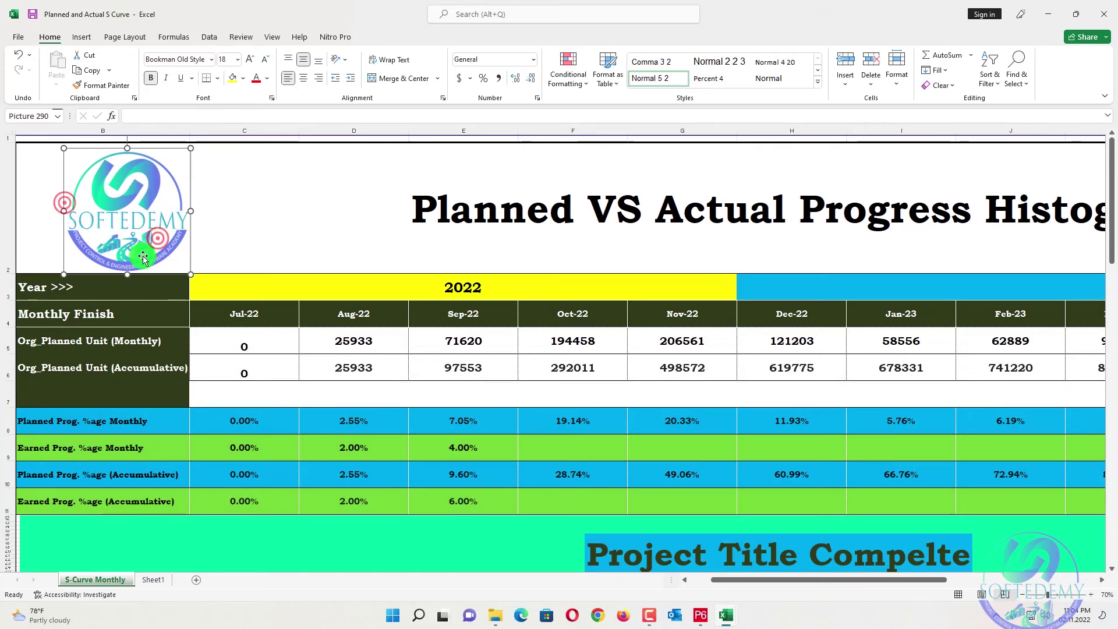
right_click(7, 395)
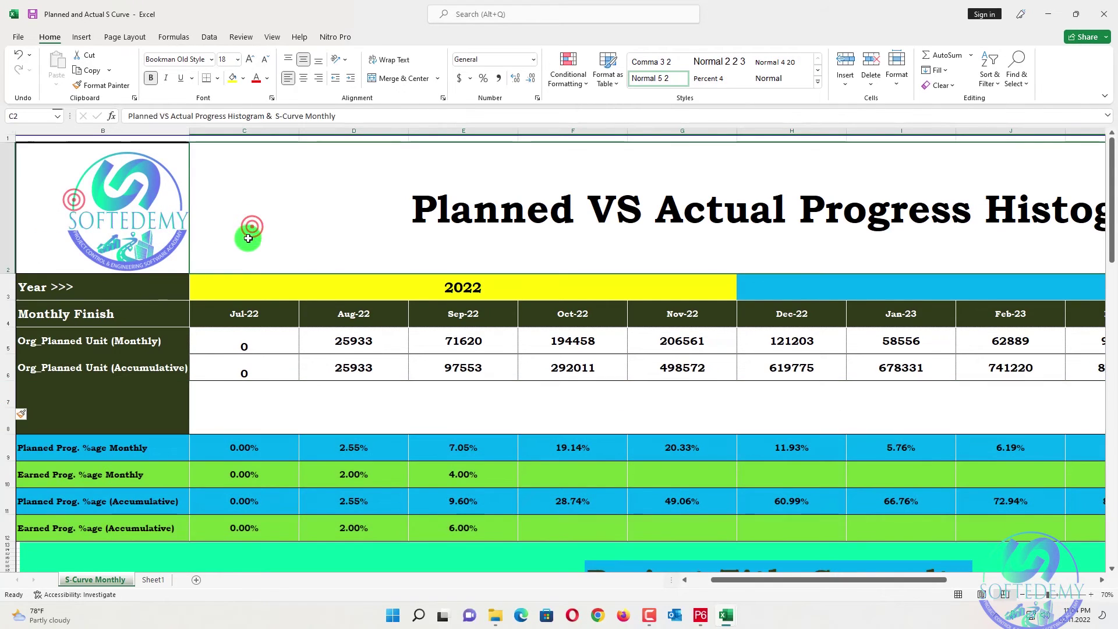
left_click(316, 346)
left_click_drag(67, 331, 1054, 360)
key("ctrl+c")
left_click_drag(988, 579, 880, 579)
left_click(63, 399)
key("ctrl+v")
Step: Rename the copied labels to Org_Earned Unit (Monthly) and Org_PEarned Unit (Accumulative)
double_click(106, 396)
left_click_drag(107, 397, 66, 396)
type("Earned")
key("Return")
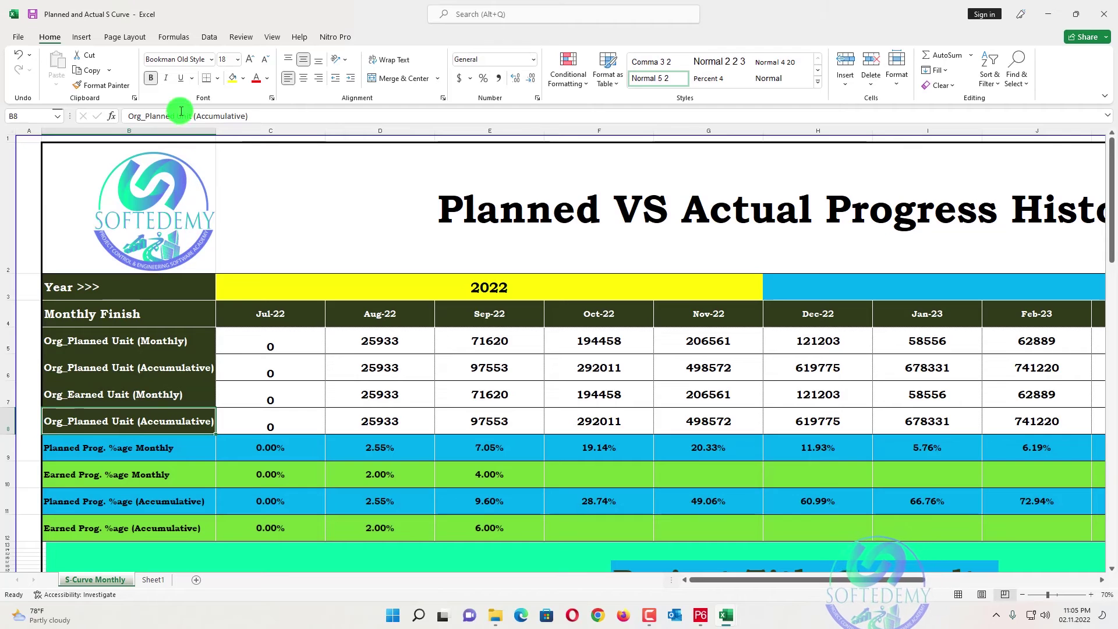
left_click_drag(174, 116, 148, 119)
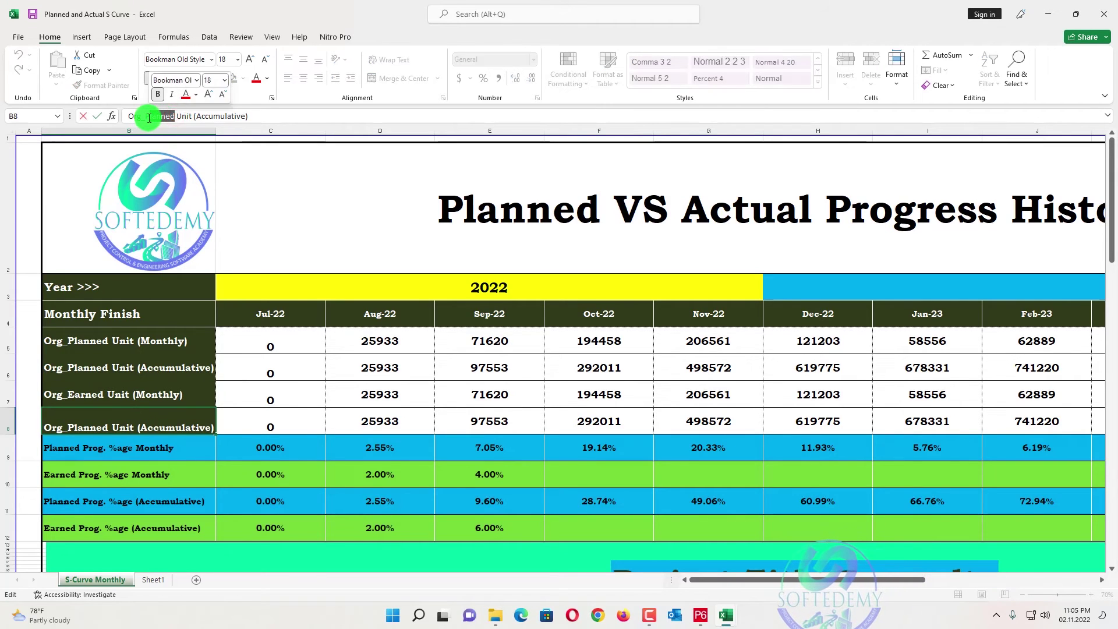
type("Earned")
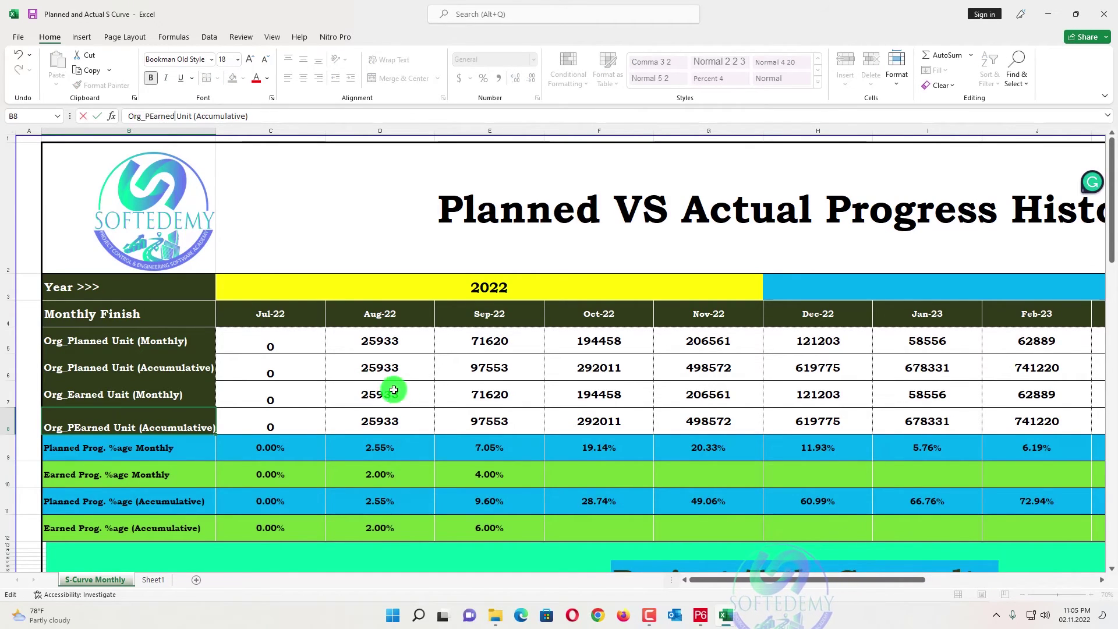
left_click_drag(289, 395, 1013, 395)
Step: Clear the copied earned unit values and paste the planned percentage formulas into the earned percentage row
key("Delete")
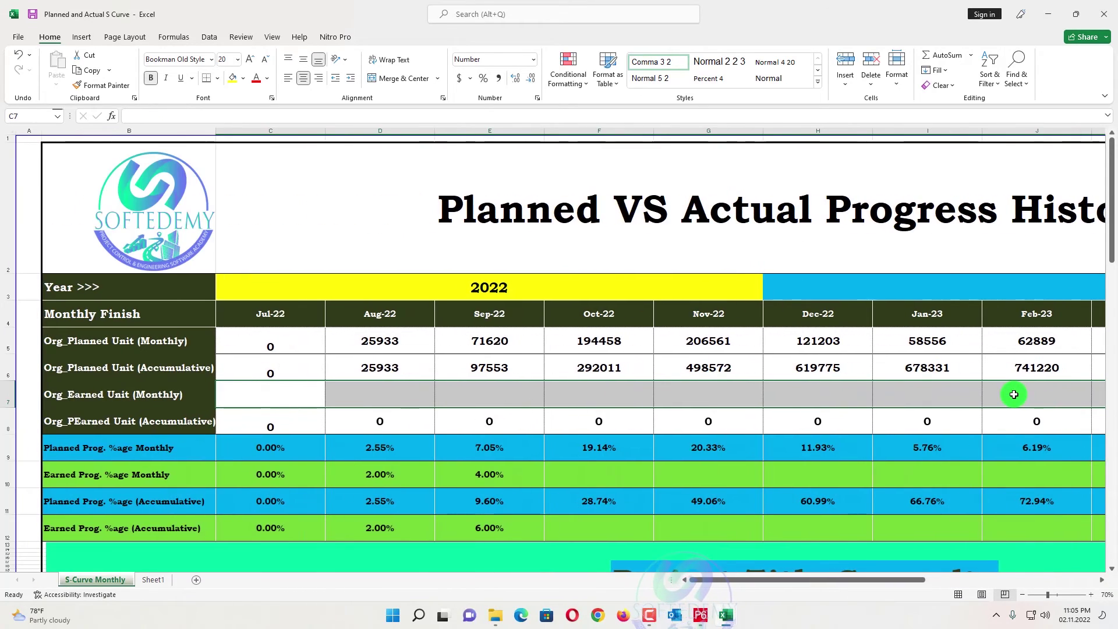
left_click(699, 457)
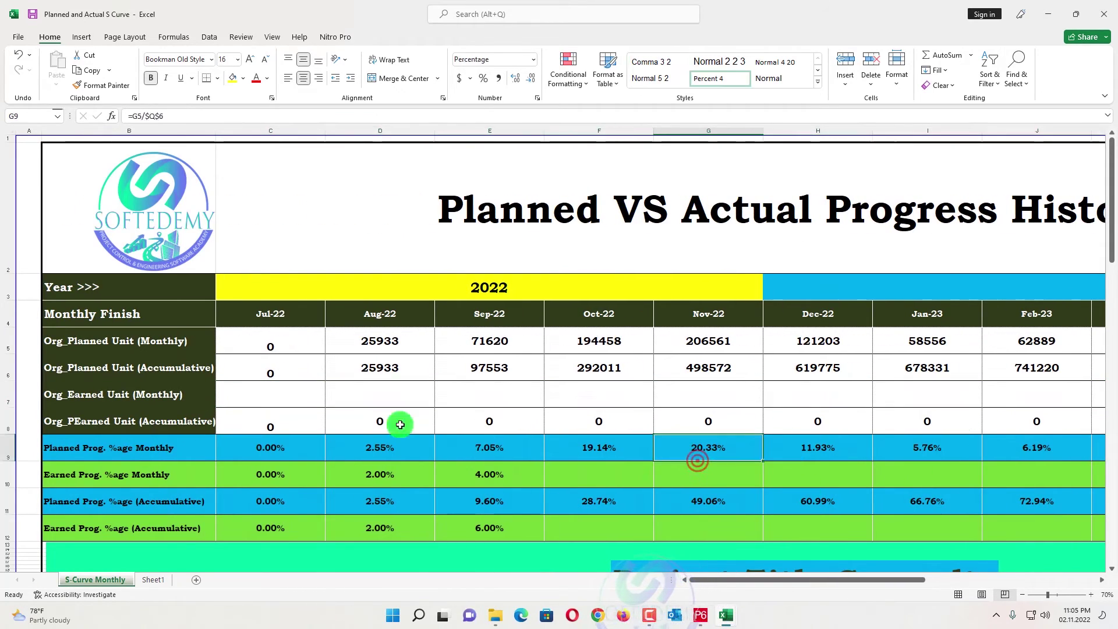
left_click_drag(270, 450, 1018, 436)
key("ctrl+c")
left_click_drag(919, 580, 675, 579)
right_click(289, 473)
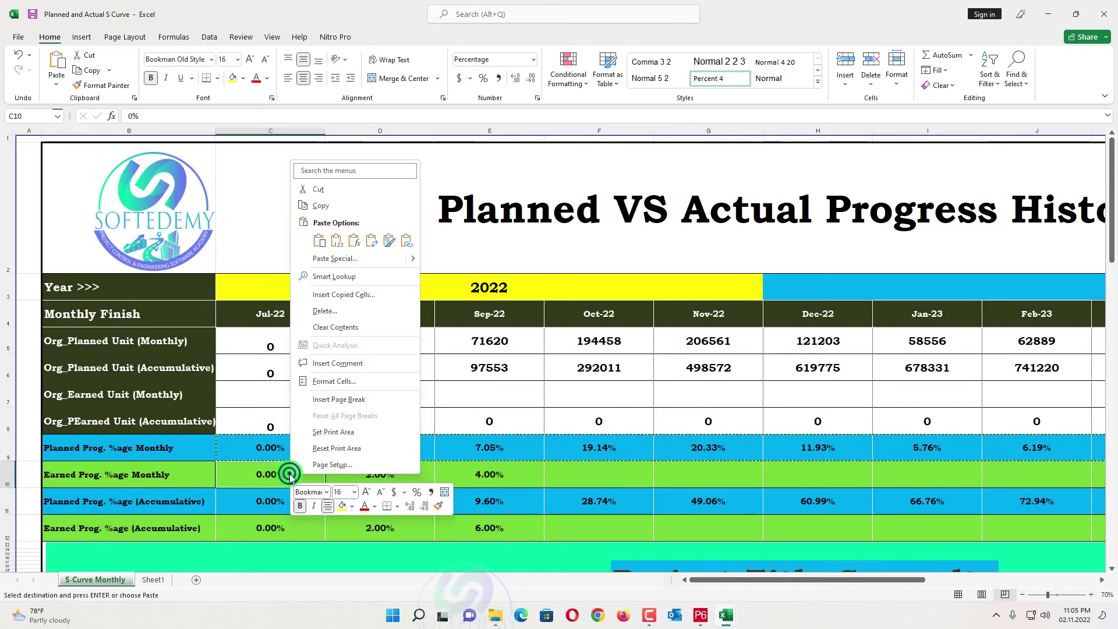
left_click(353, 240)
Step: Change the Jul-22 earned percentage formula in C10 from =C6/$Q$6 to =C7/$Q$8
left_click(481, 493)
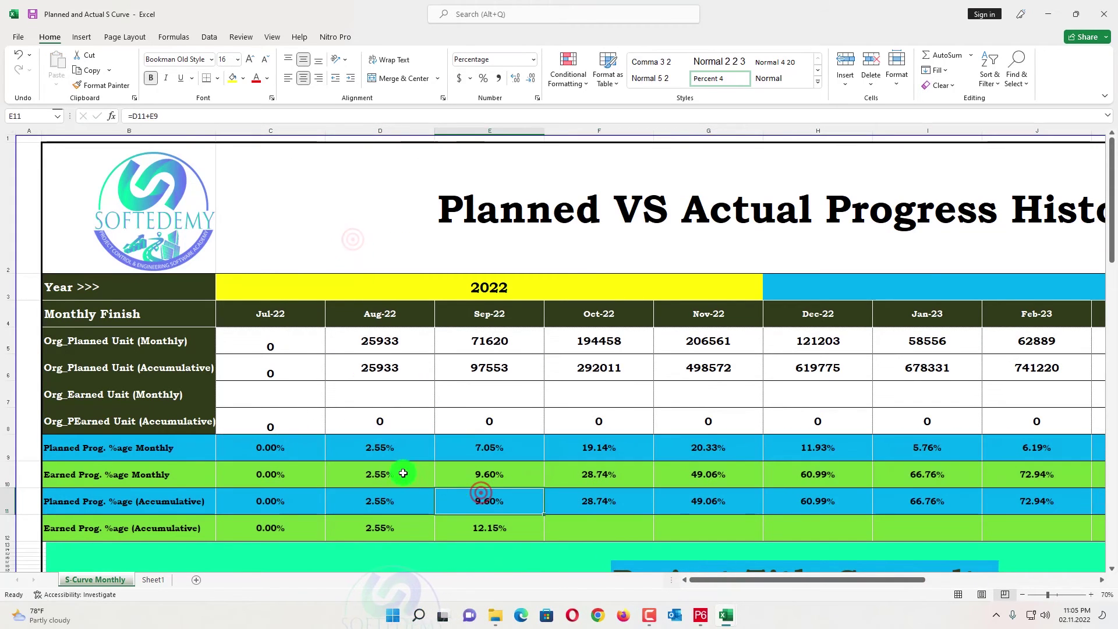
left_click(402, 469)
left_click(260, 115)
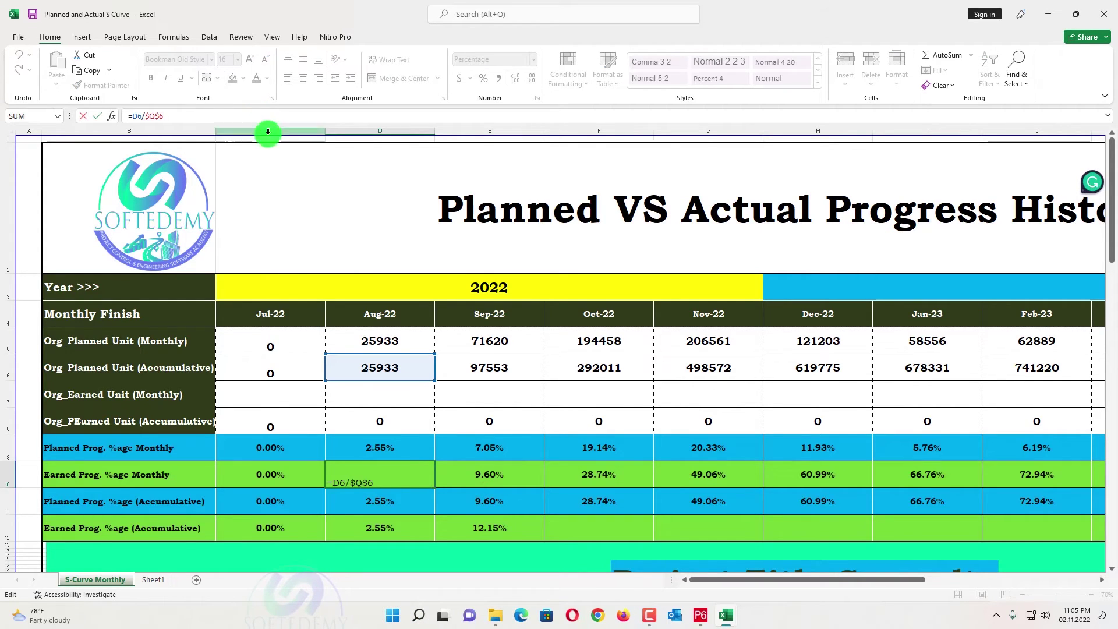
key("Escape")
left_click(270, 474)
left_click(205, 118)
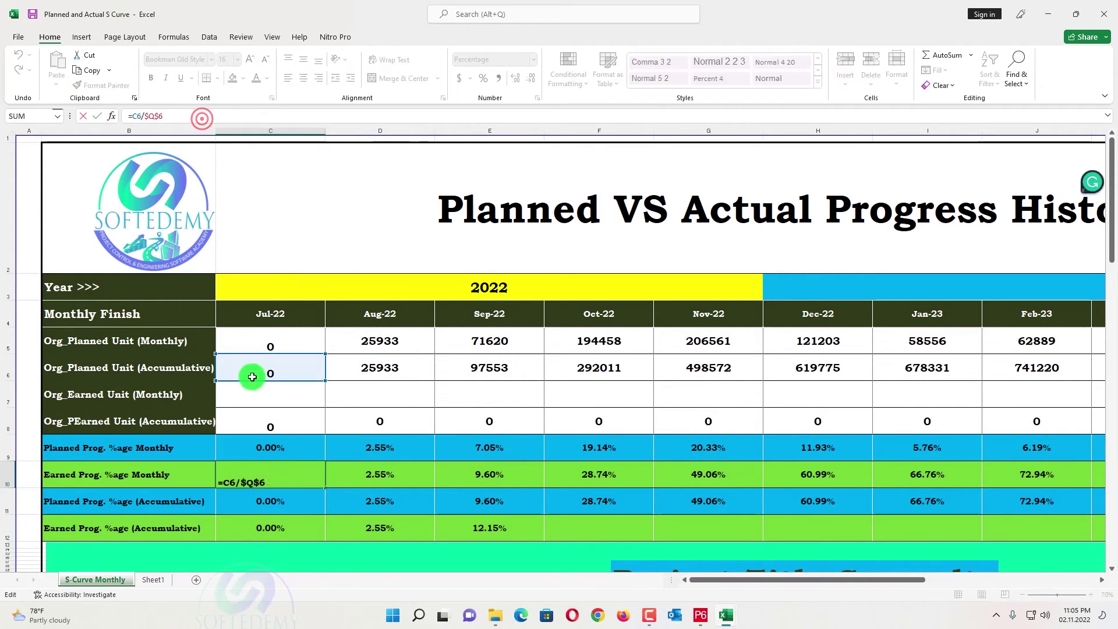
left_click(265, 396)
left_click(265, 473)
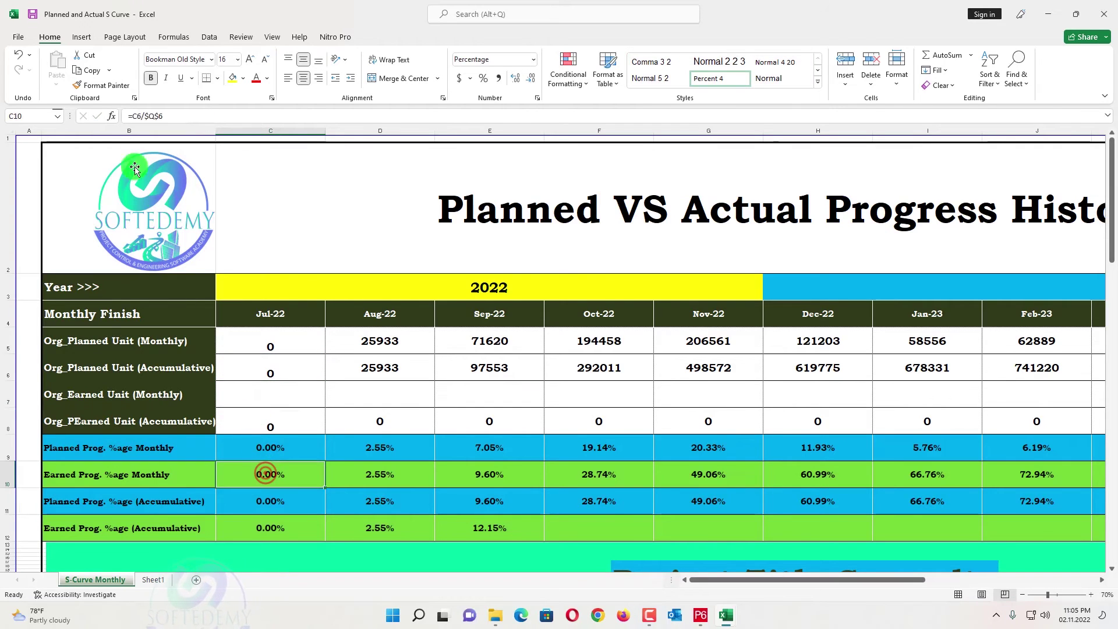
left_click(140, 116)
key("BackSpace")
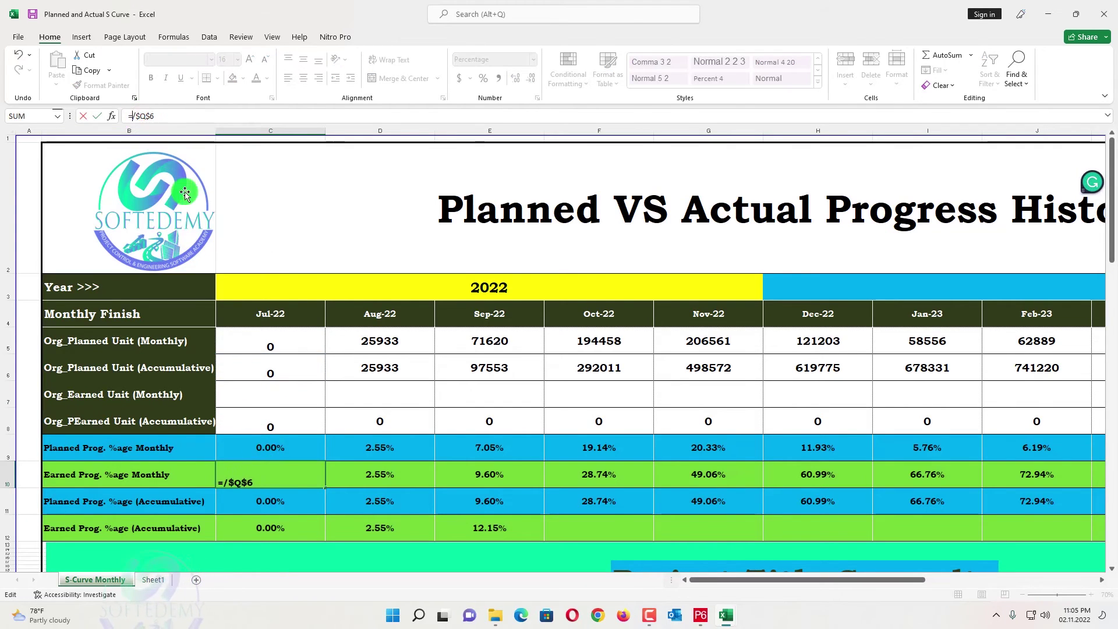
left_click(271, 392)
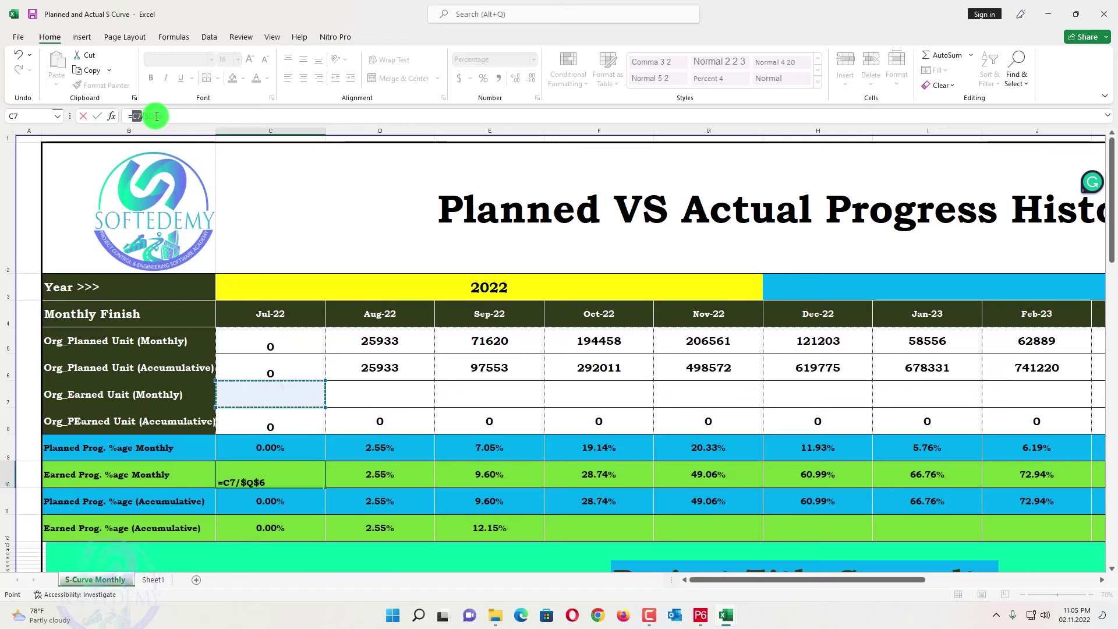
key("BackSpace")
left_click_drag(780, 579, 953, 579)
left_click(936, 424)
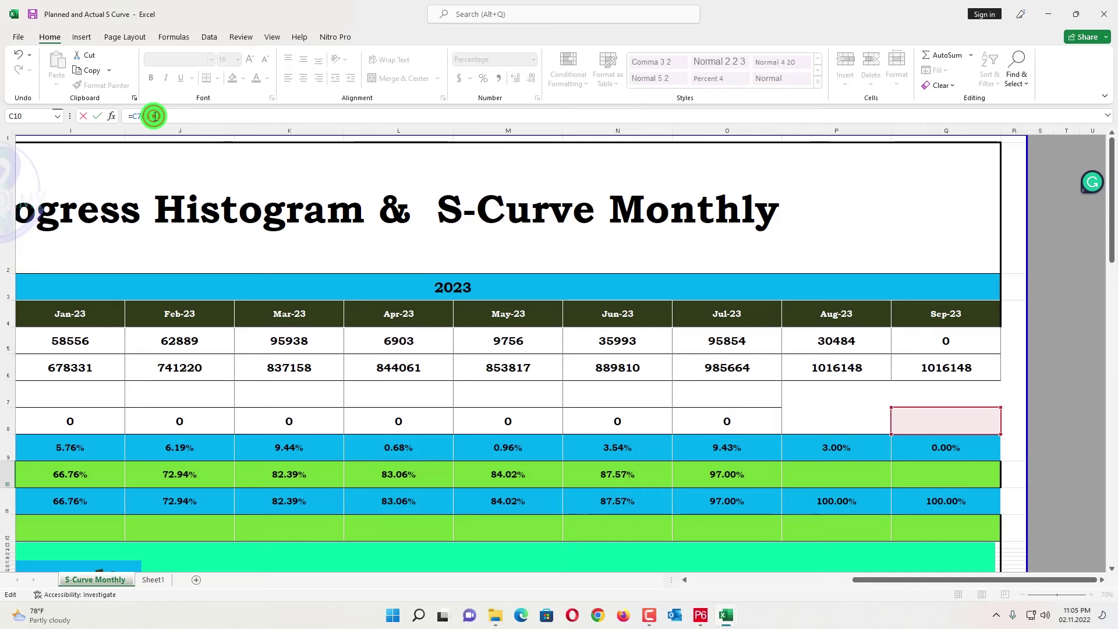
key("Return")
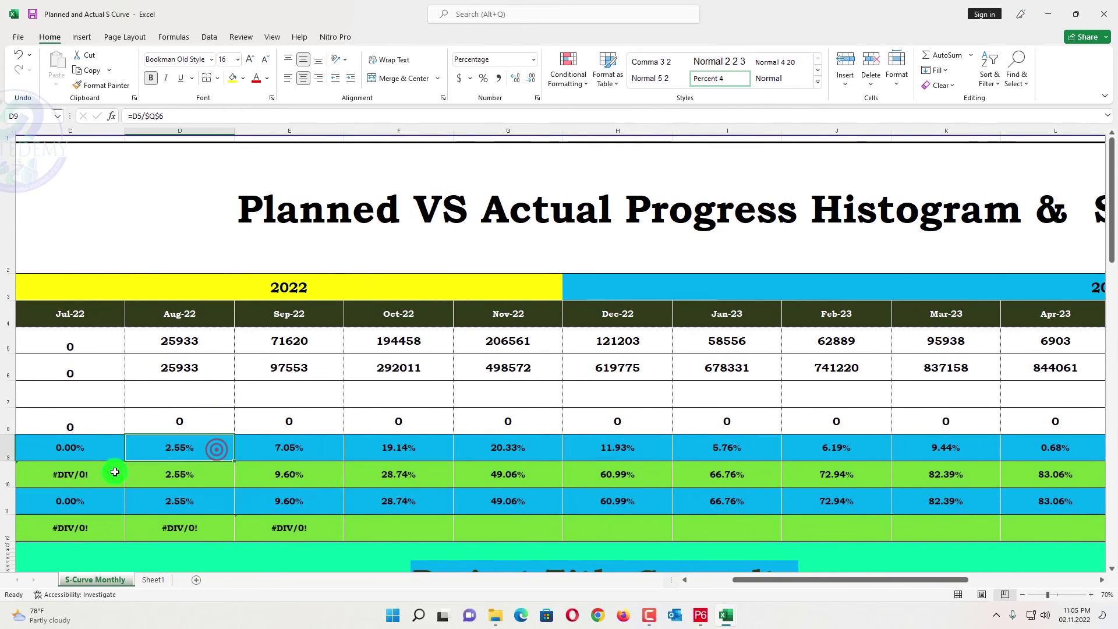
Step: Copy C10's earned percentage formula across D10:Q10, Aug-22 through Sep-23
left_click(93, 470)
key("ctrl+c")
left_click_drag(95, 473, 1085, 473)
key("ctrl+v")
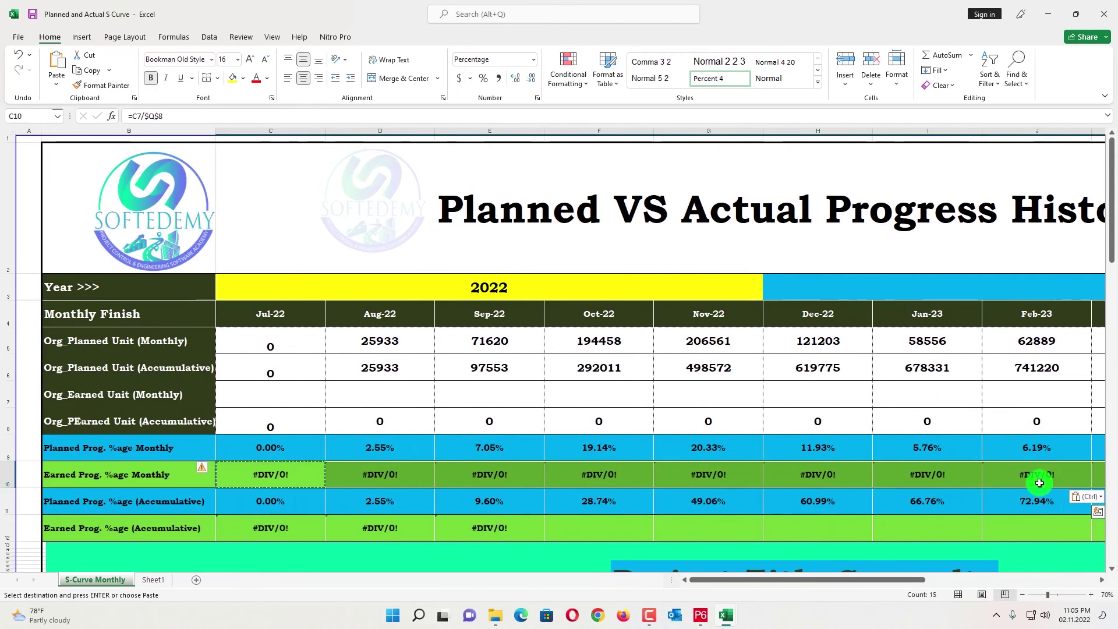
left_click_drag(860, 582, 1066, 557)
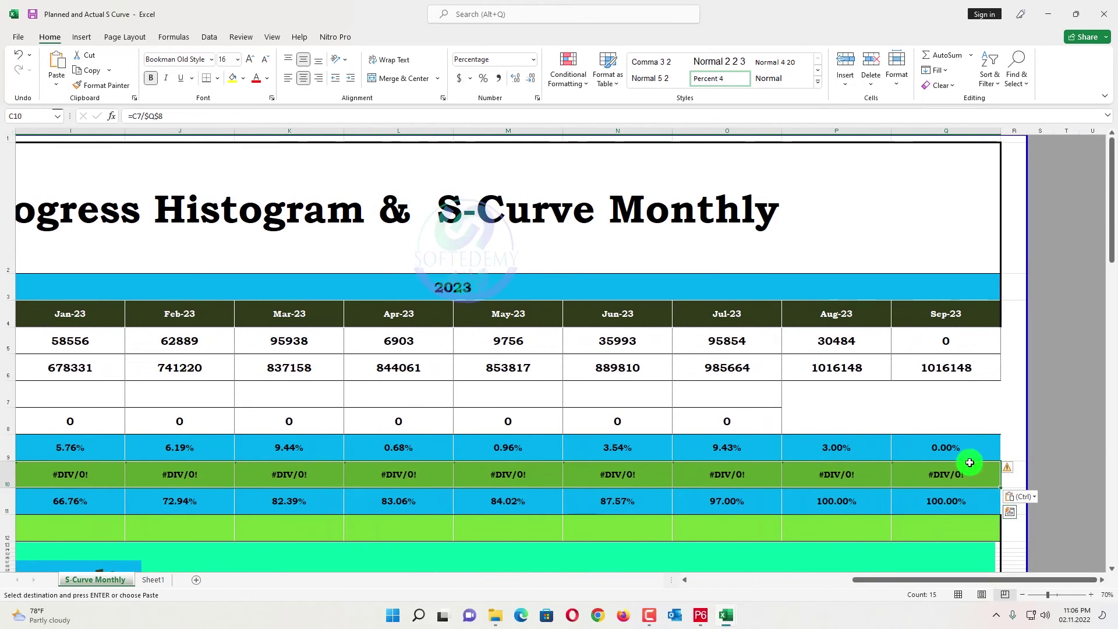
left_click(909, 415)
key("Escape")
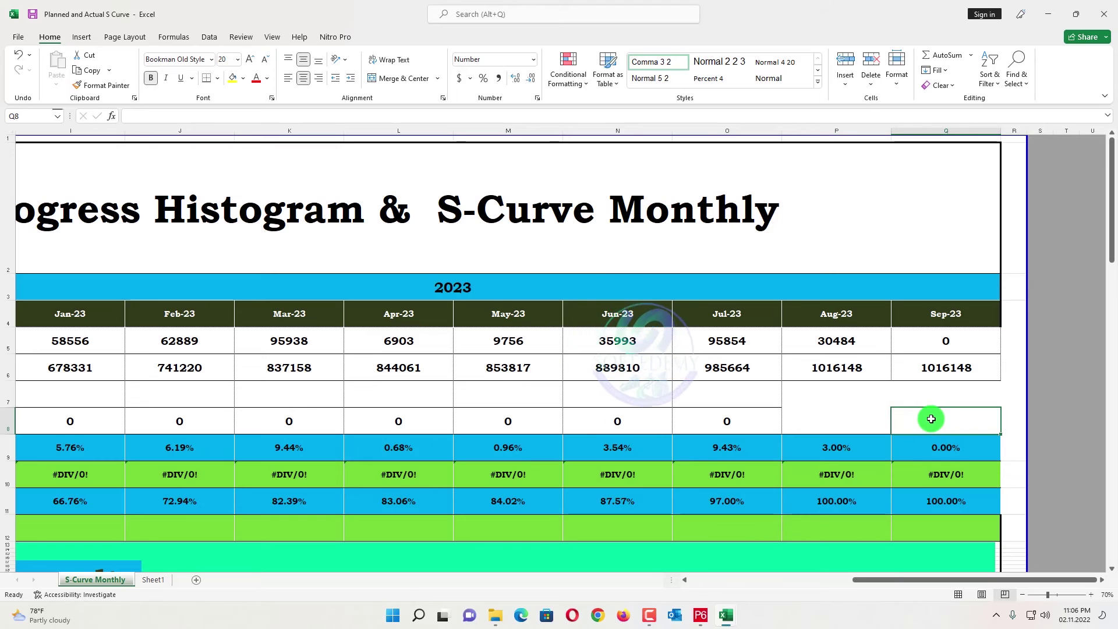
Step: Enter =SUM(C7:Q7) in Q8 to total the earned monthly units
type("=")
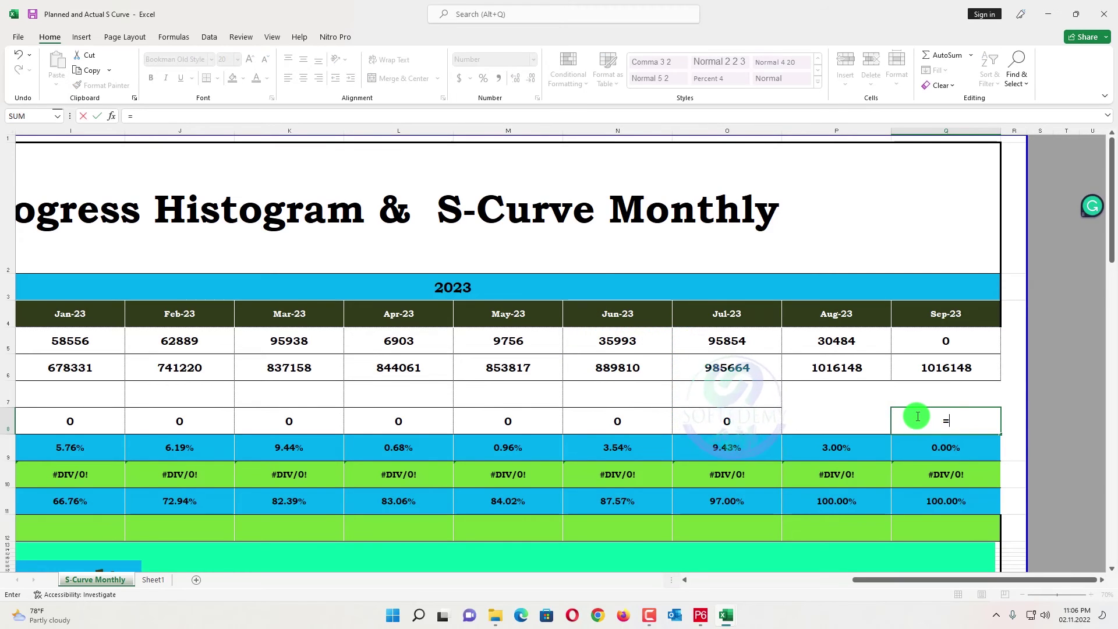
type("sum(")
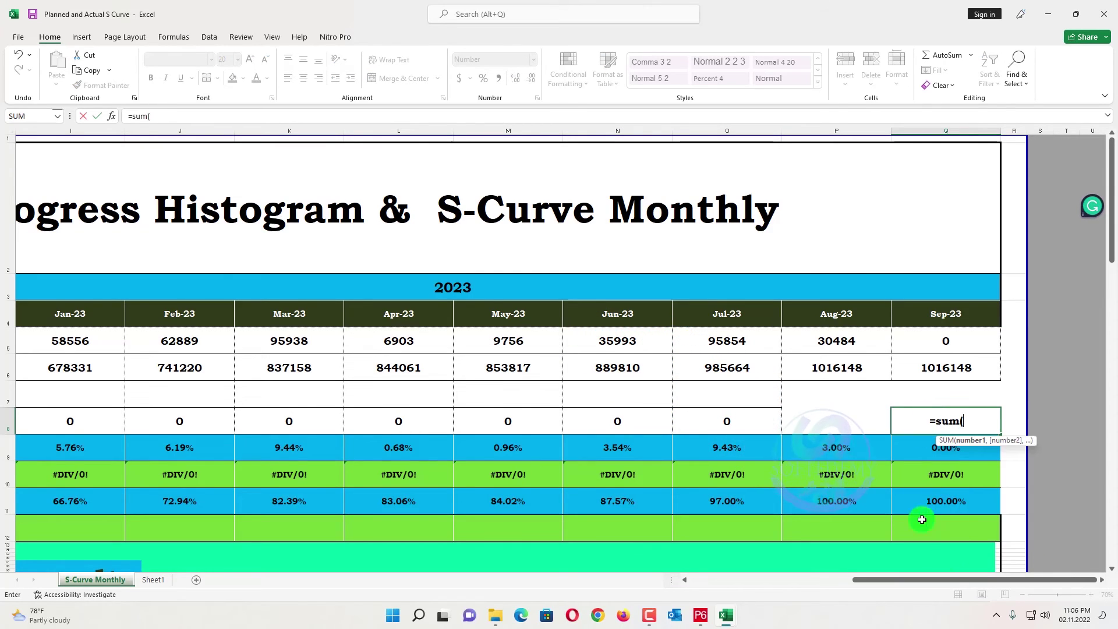
left_click_drag(937, 582, 786, 577)
left_click_drag(239, 396, 947, 384)
key("Return")
left_click_drag(914, 579, 751, 580)
left_click(353, 423)
left_click(162, 116)
left_click(450, 344)
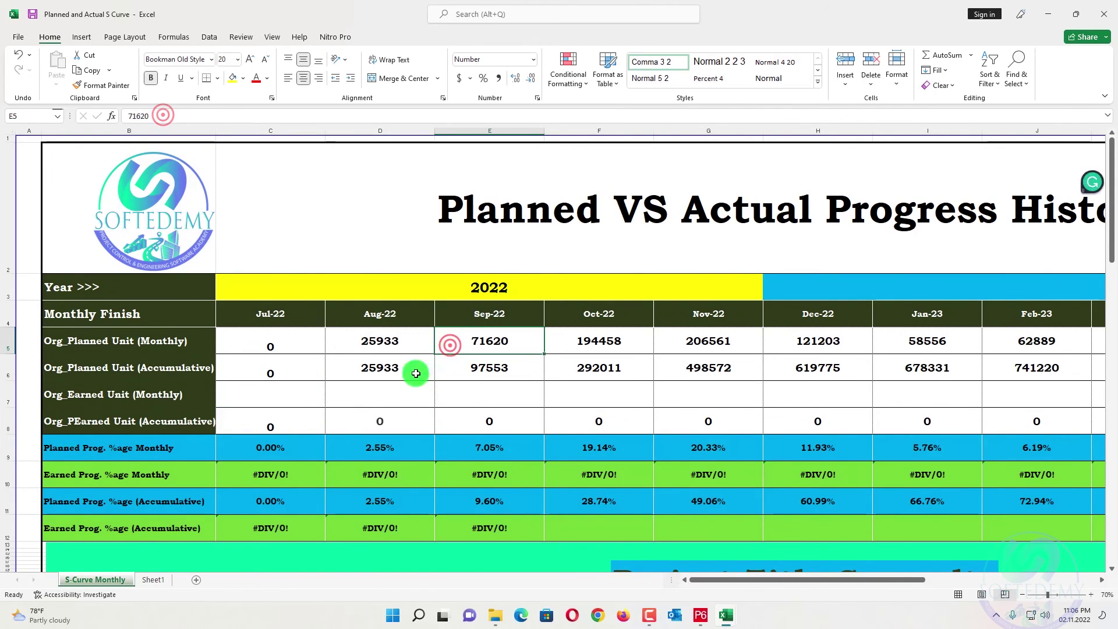
left_click(307, 399)
Step: Enter earned units 0 for Jul-22 and 1050 for Aug-22, with C12 linked to C10
type("0")
key("Return")
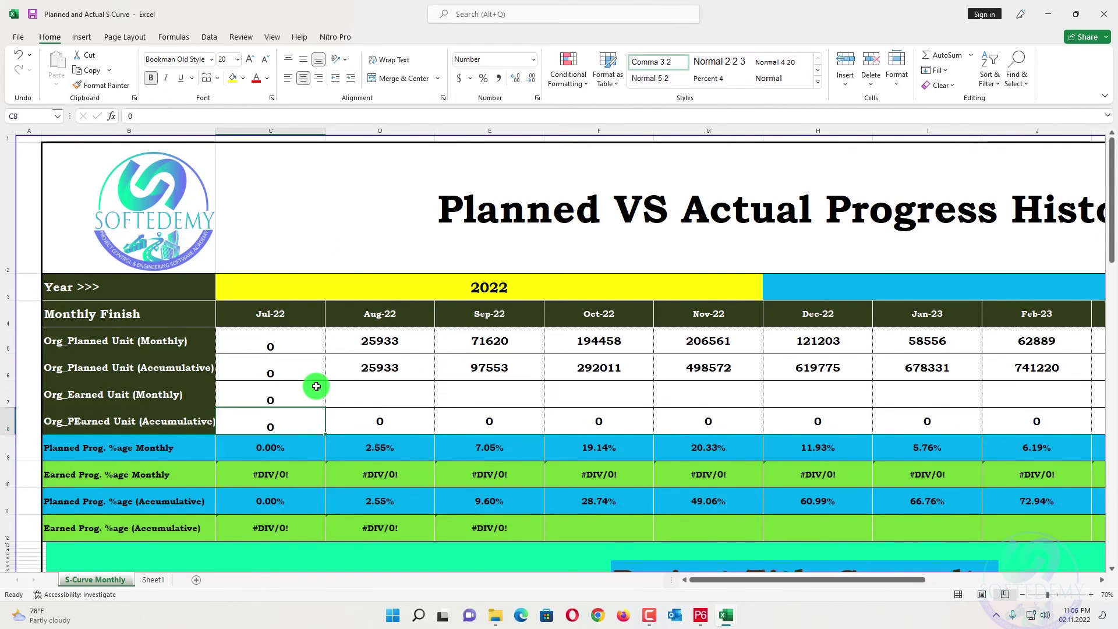
left_click(263, 525)
left_click(174, 116)
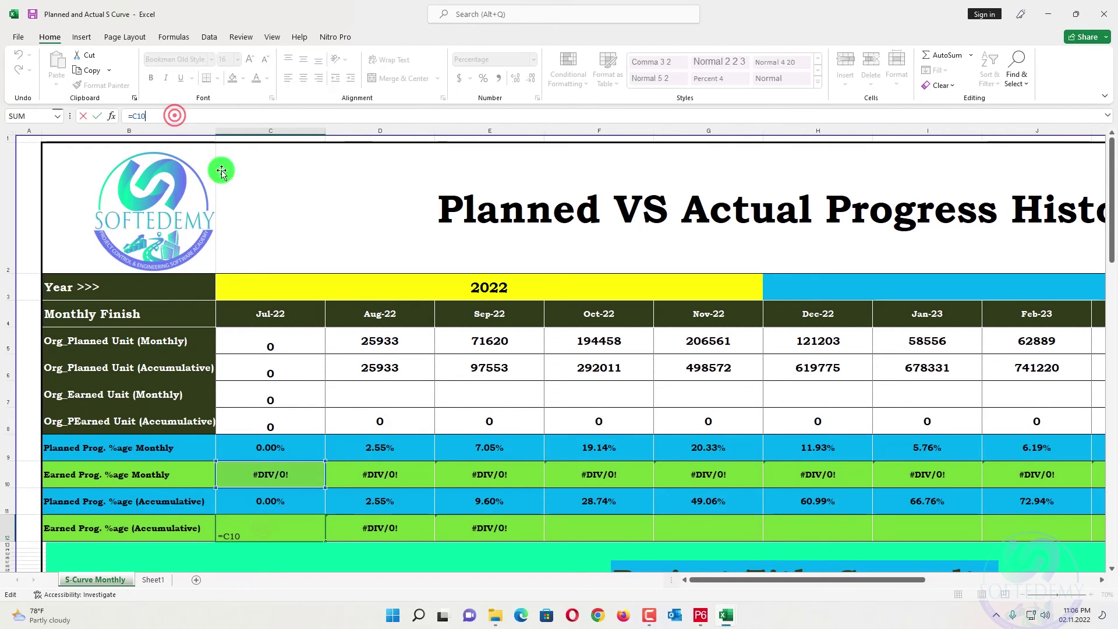
left_click(453, 434)
left_click(400, 403)
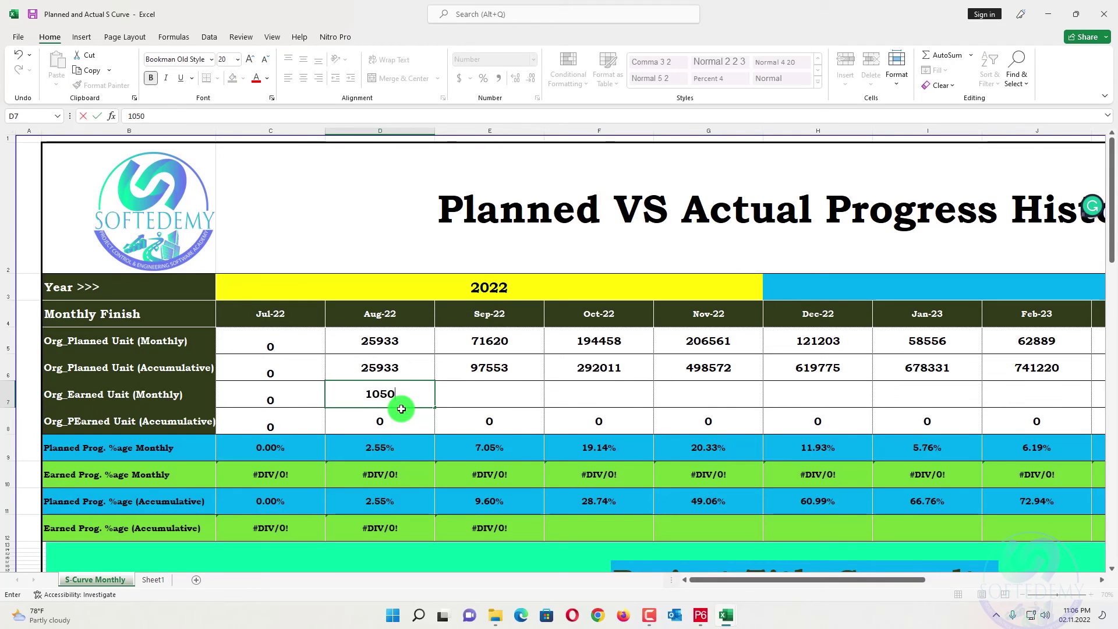
key("Return")
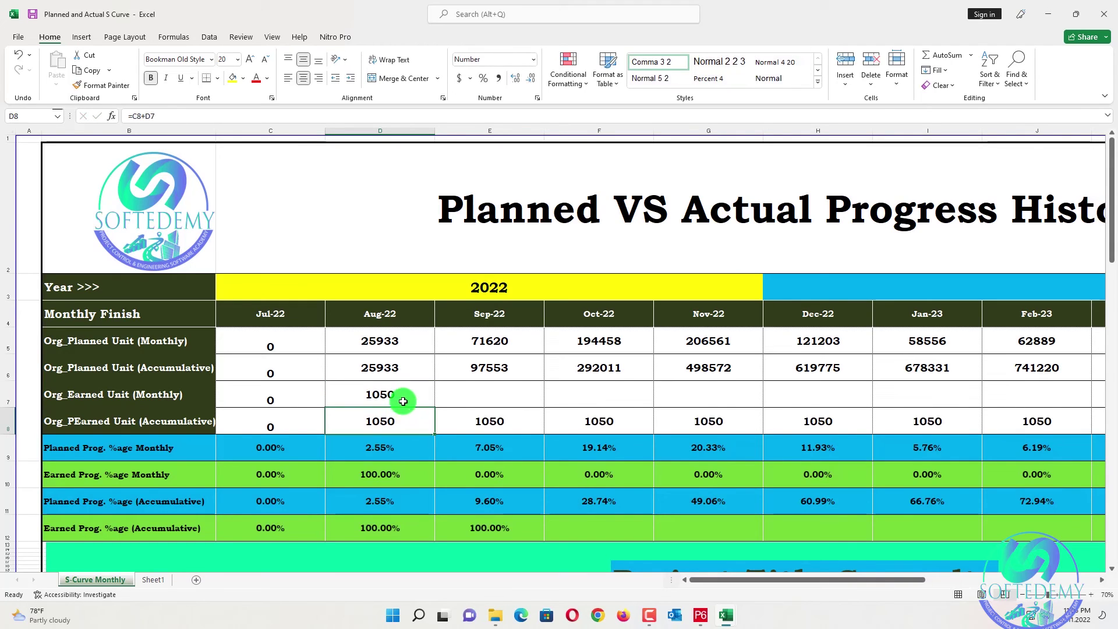
Step: Set Q8 to =Q6 so it shows the planned total 1016148
left_click(380, 476)
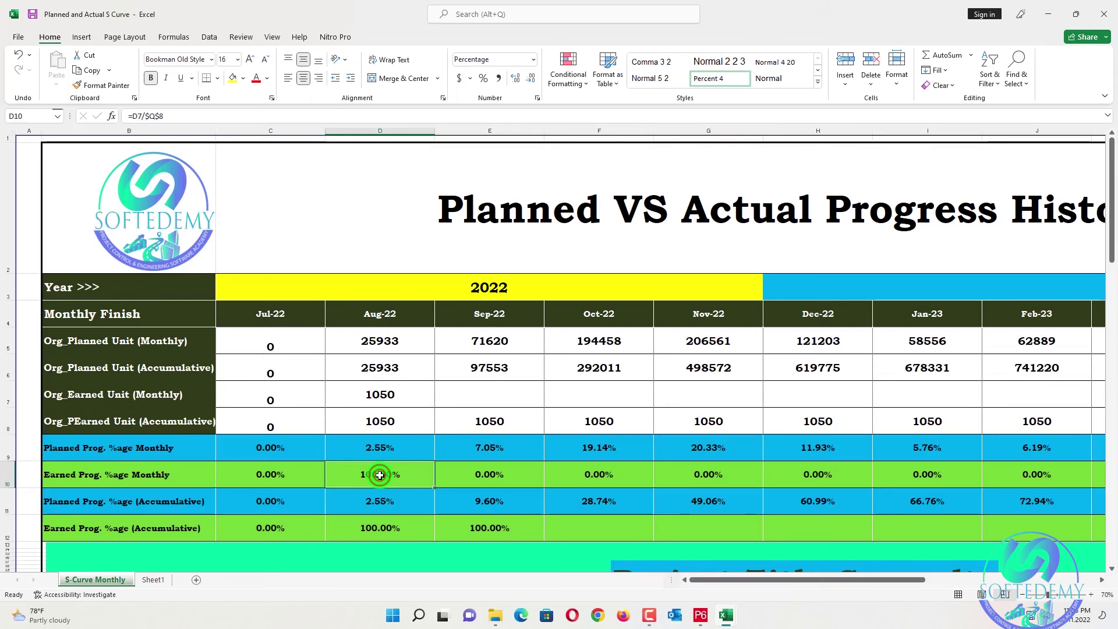
left_click(202, 116)
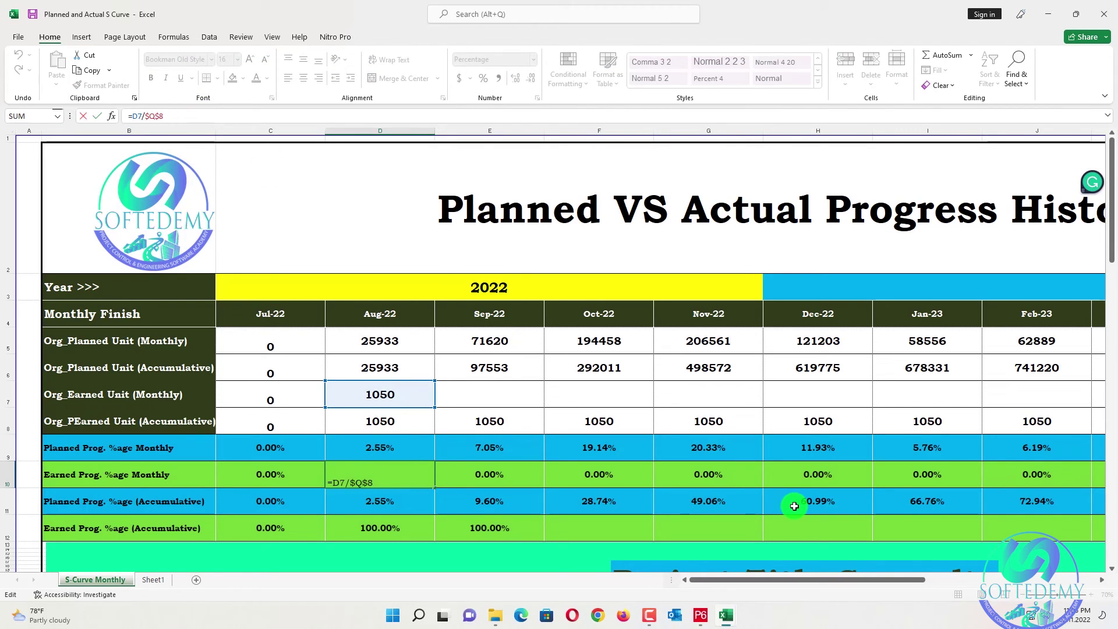
left_click_drag(849, 581, 1019, 580)
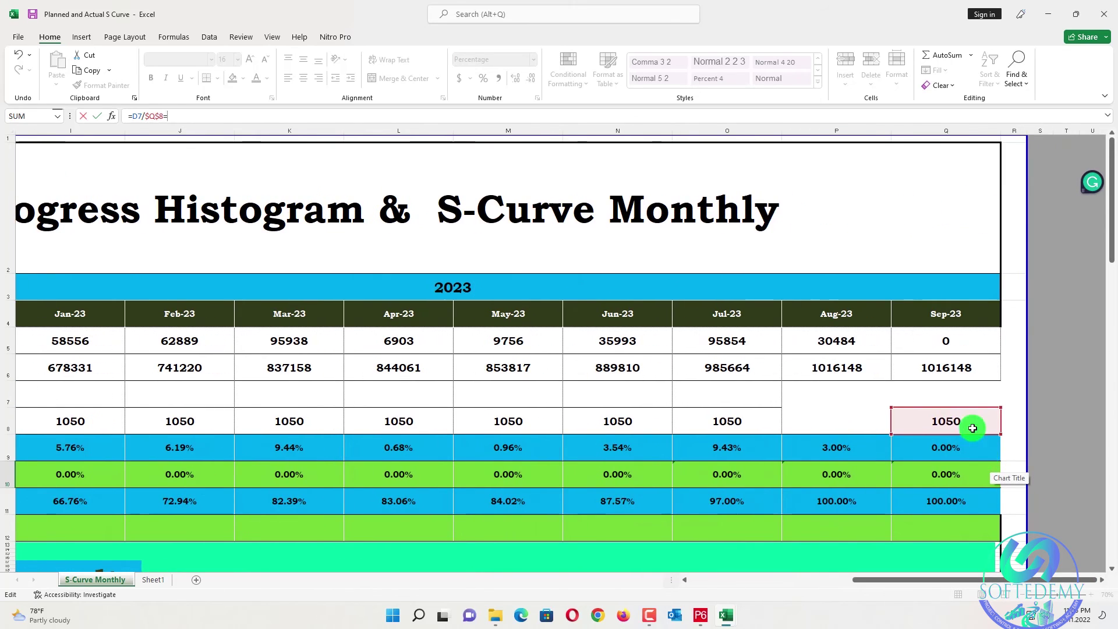
type("=")
left_click(962, 414)
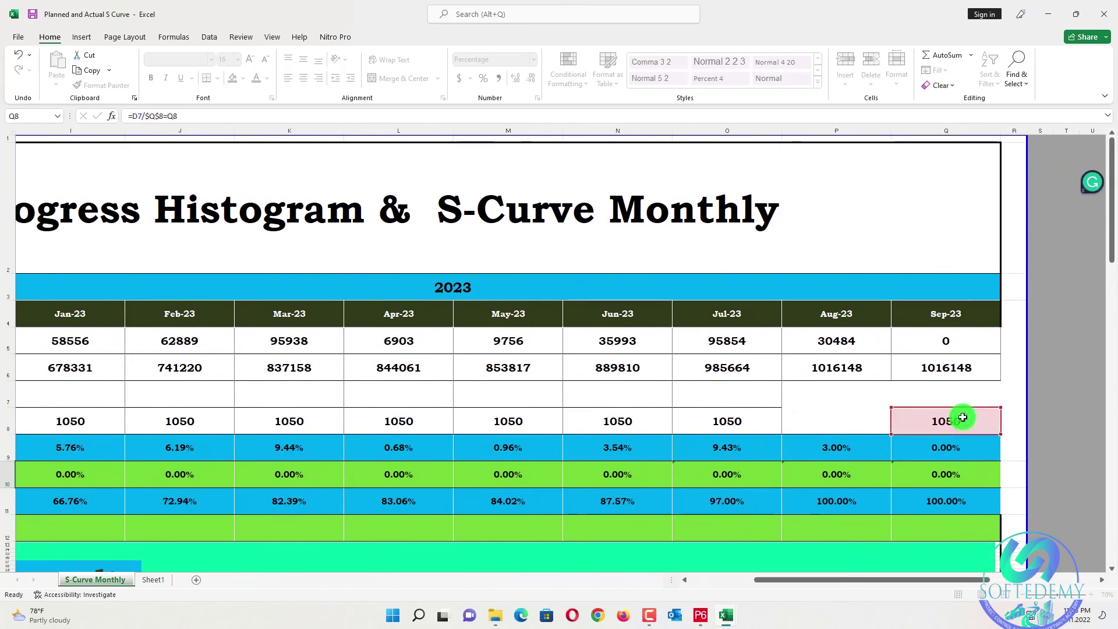
key("Escape")
left_click_drag(936, 580, 1037, 580)
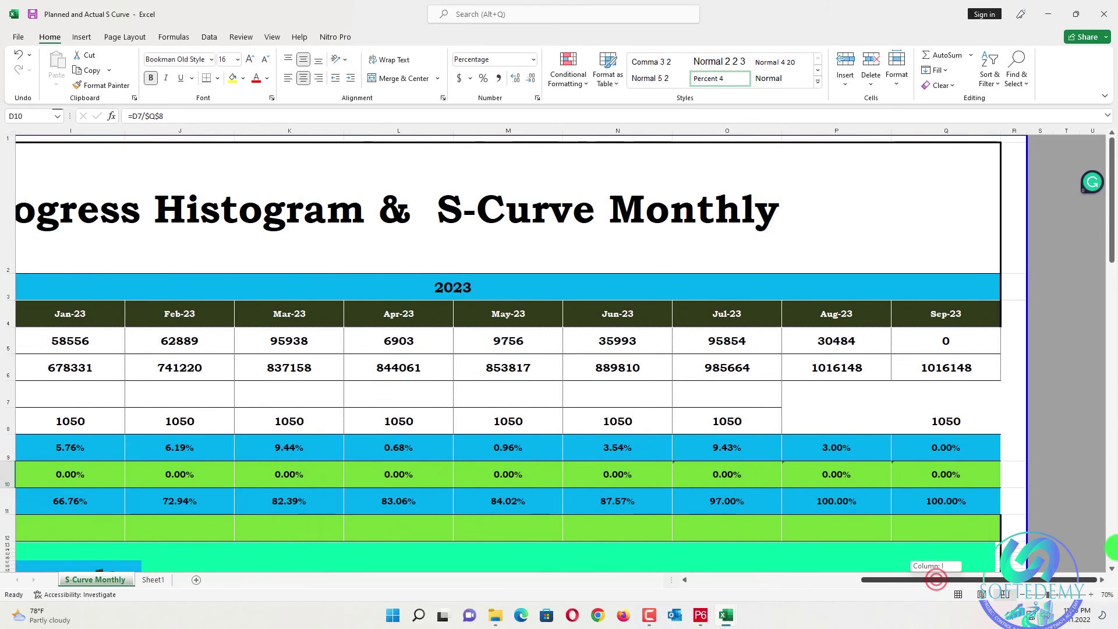
left_click(988, 422)
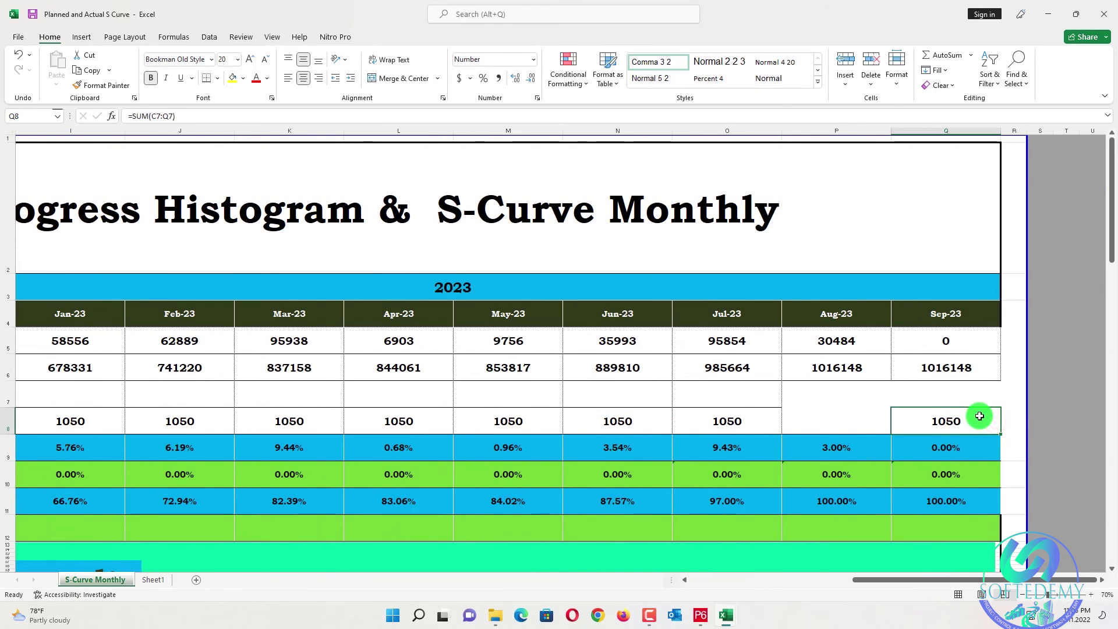
type("=")
left_click(937, 367)
key("Return")
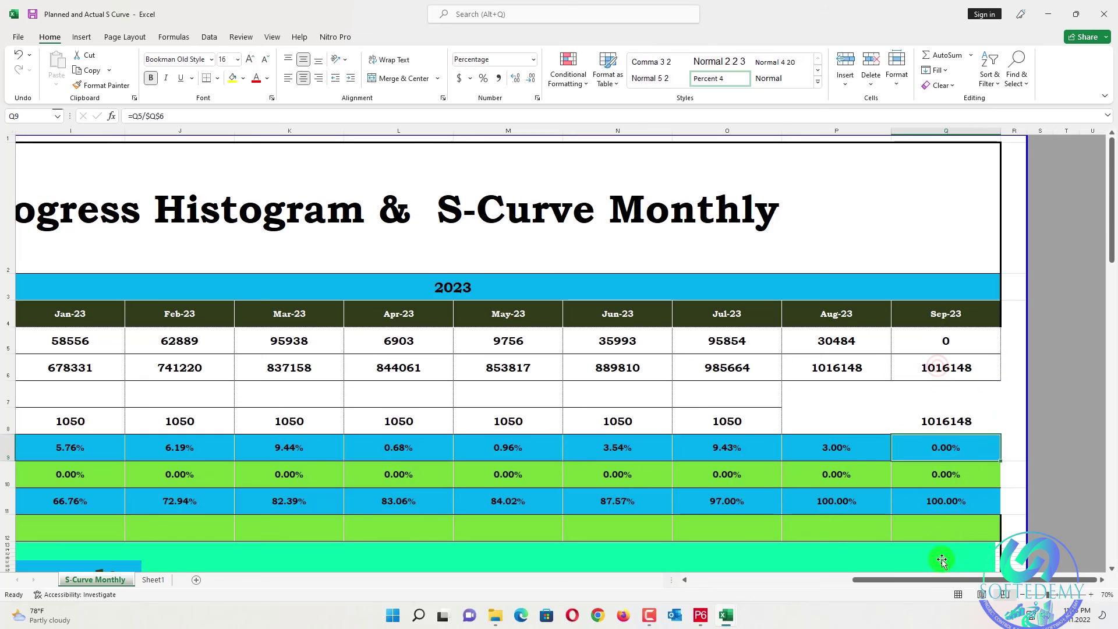
left_click_drag(944, 581, 803, 581)
Step: Enter 7896 as the Aug-22 earned units and check the chart's earned curve
scroll(369, 532, "down", 2)
left_click(352, 230)
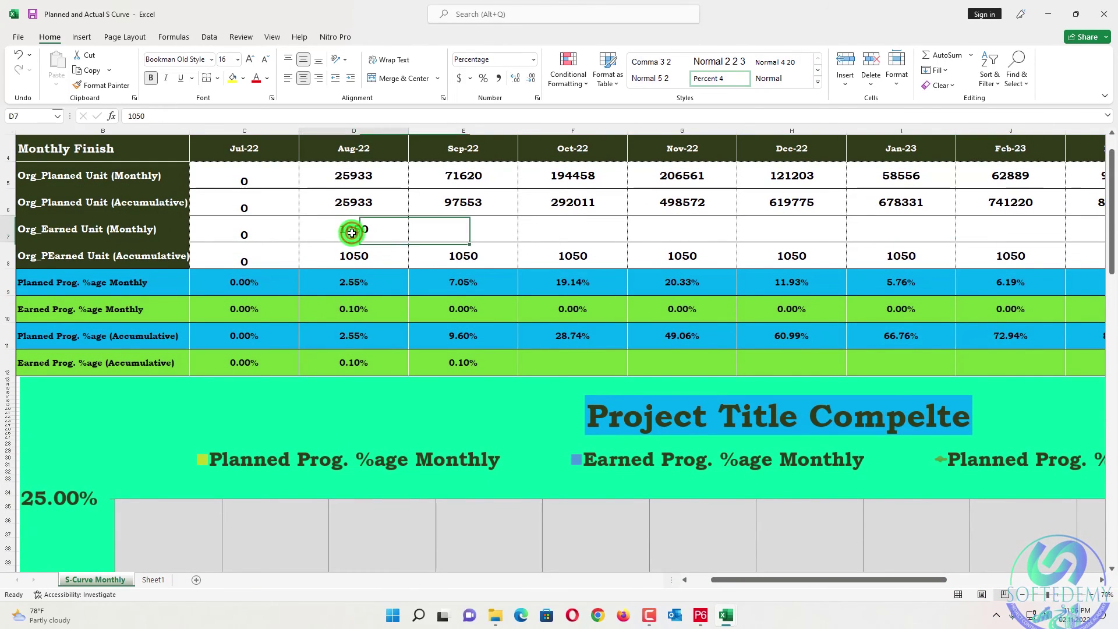
type("7896")
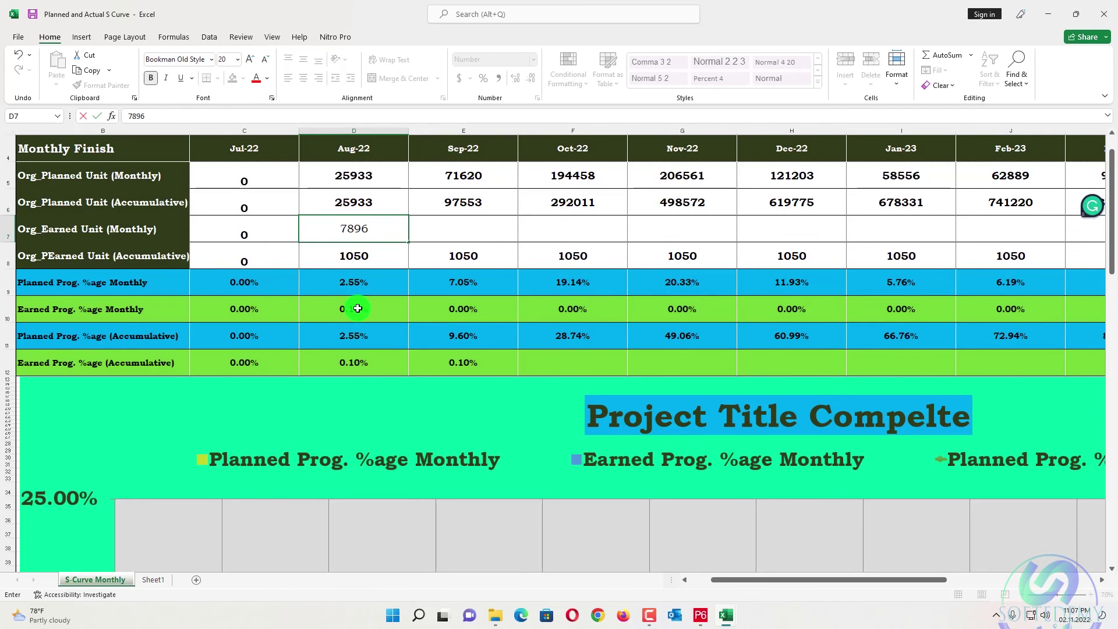
key("Return")
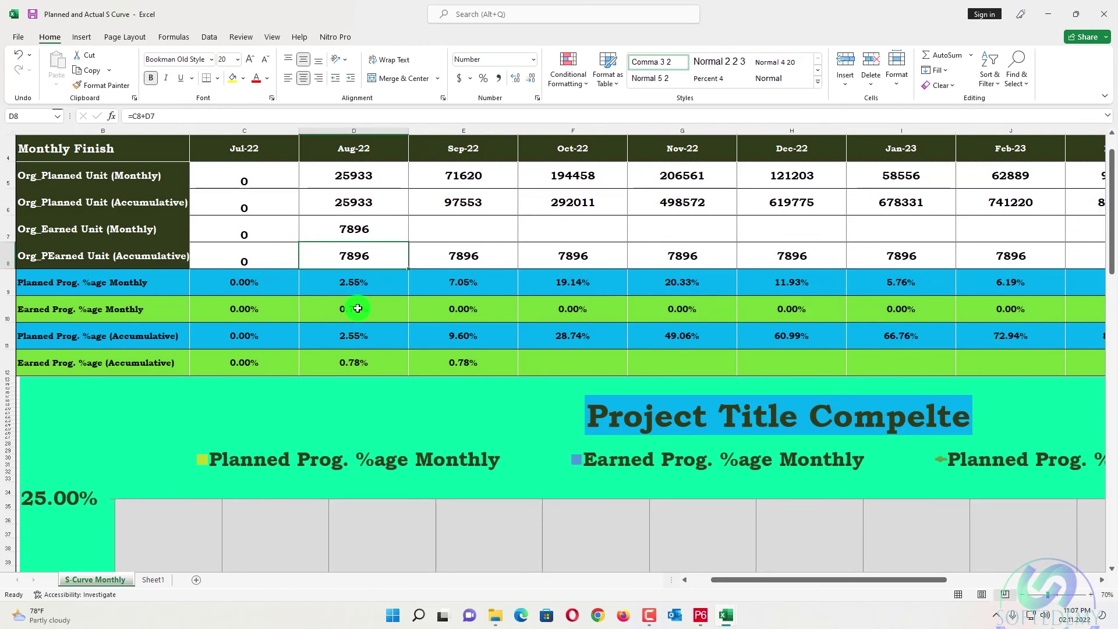
scroll(373, 324, "down", 20)
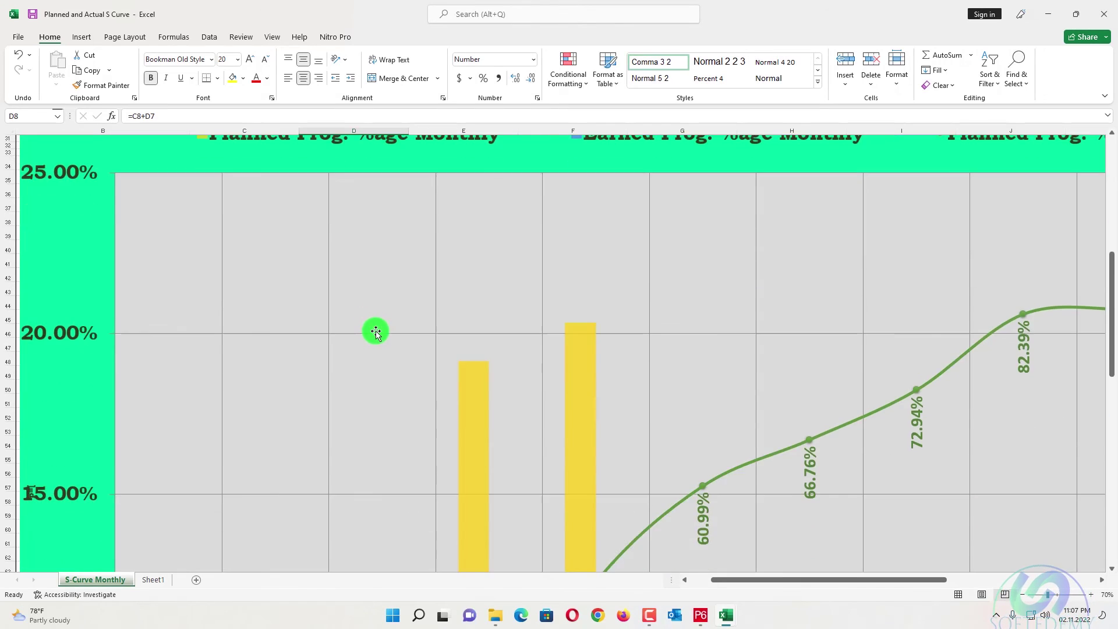
scroll(249, 275, "up", 20)
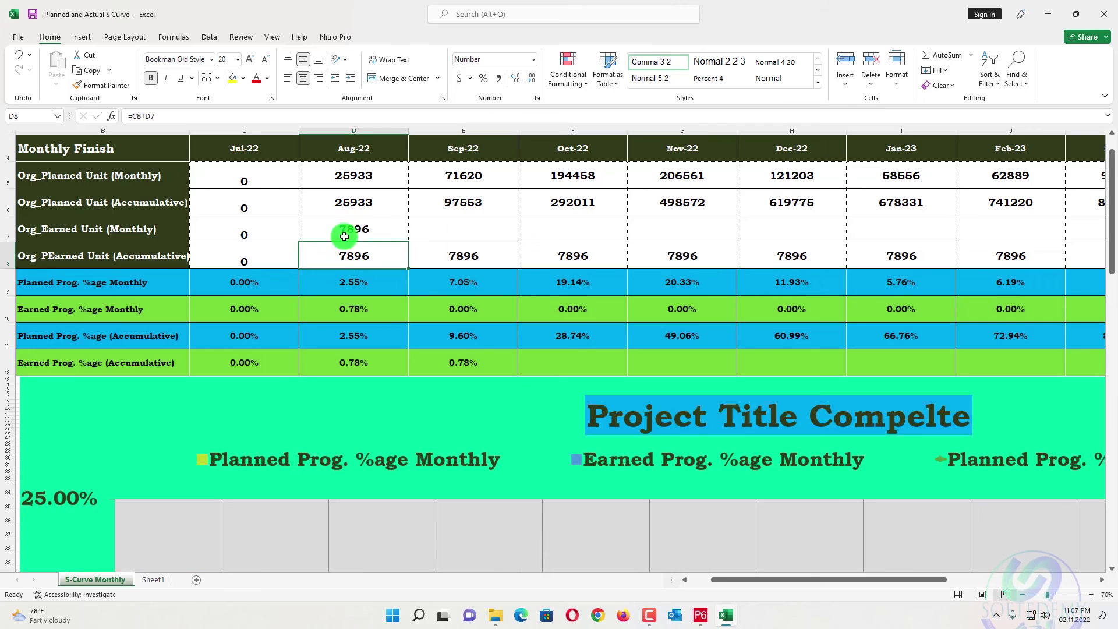
scroll(461, 274, "down", 20)
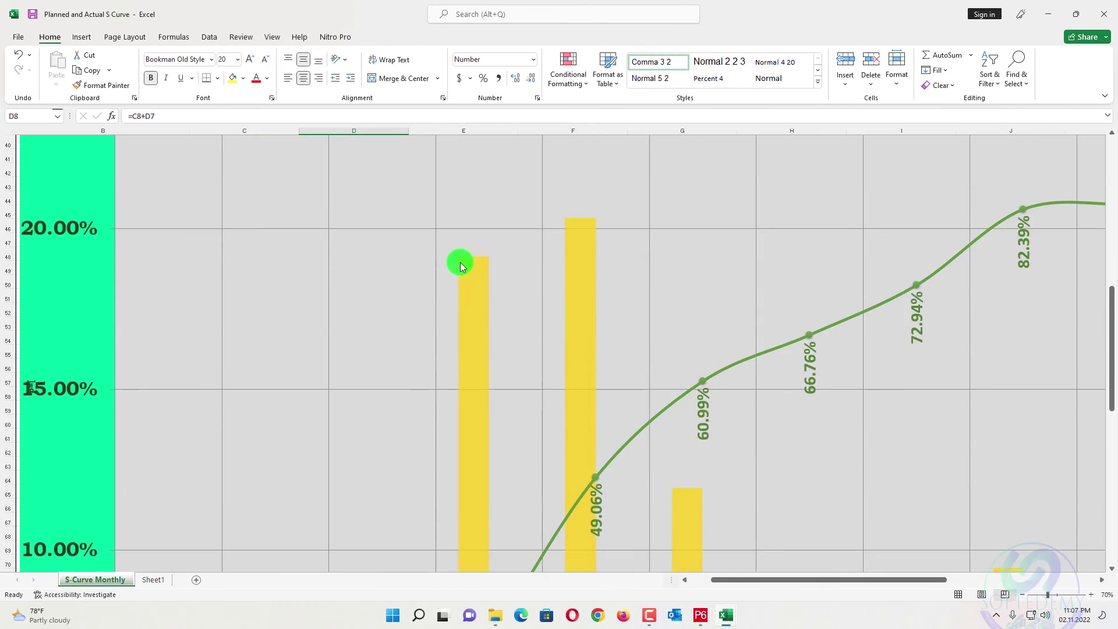
scroll(463, 259, "up", 4)
scroll(463, 256, "up", 18)
scroll(463, 257, "down", 3)
scroll(467, 281, "up", 3)
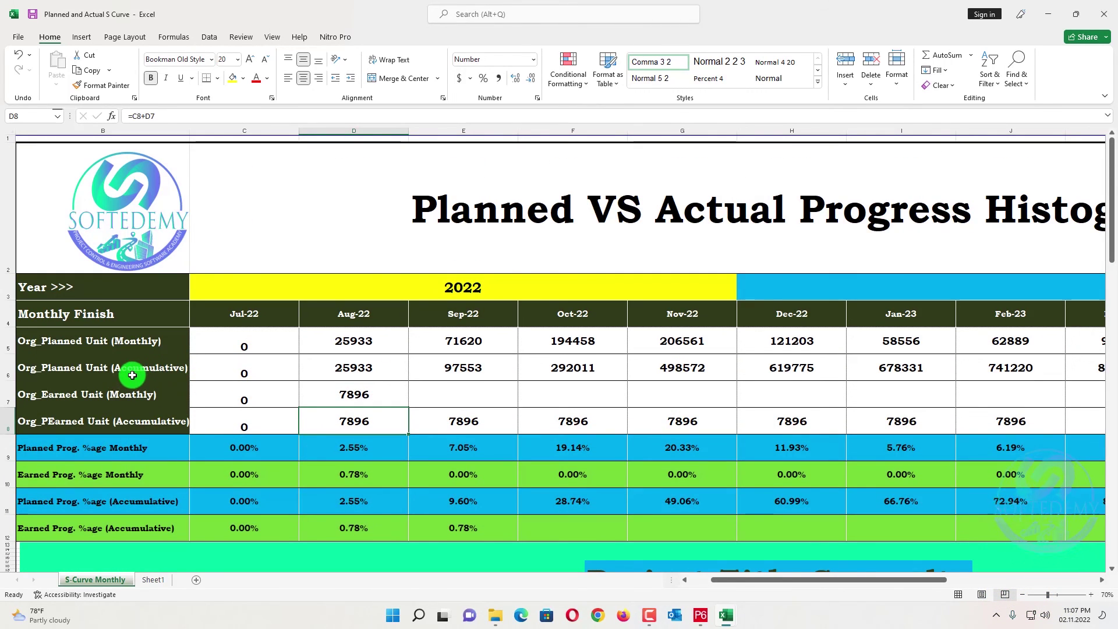